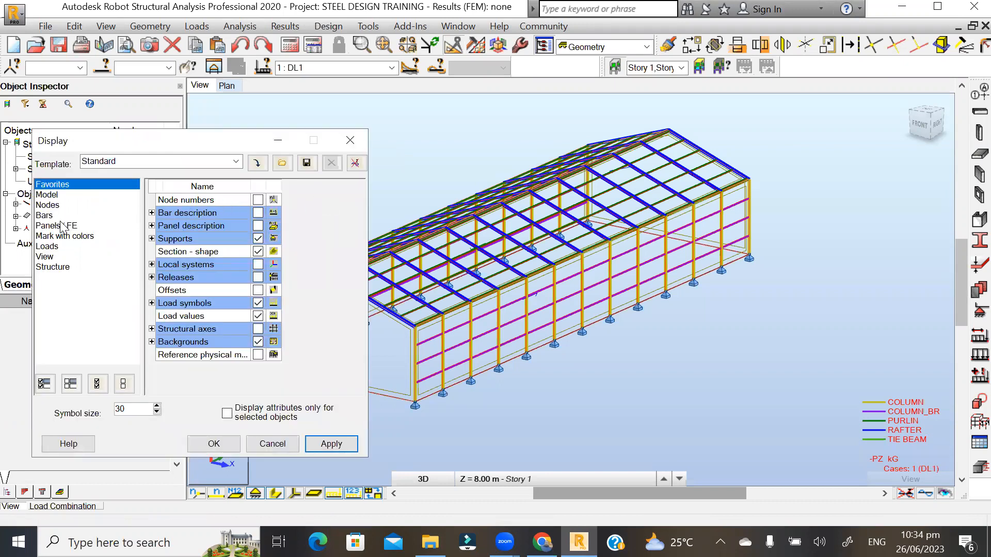
- Turn on Load distribution regions in the Display settings' Loads category, apply and close
left_click(54, 247)
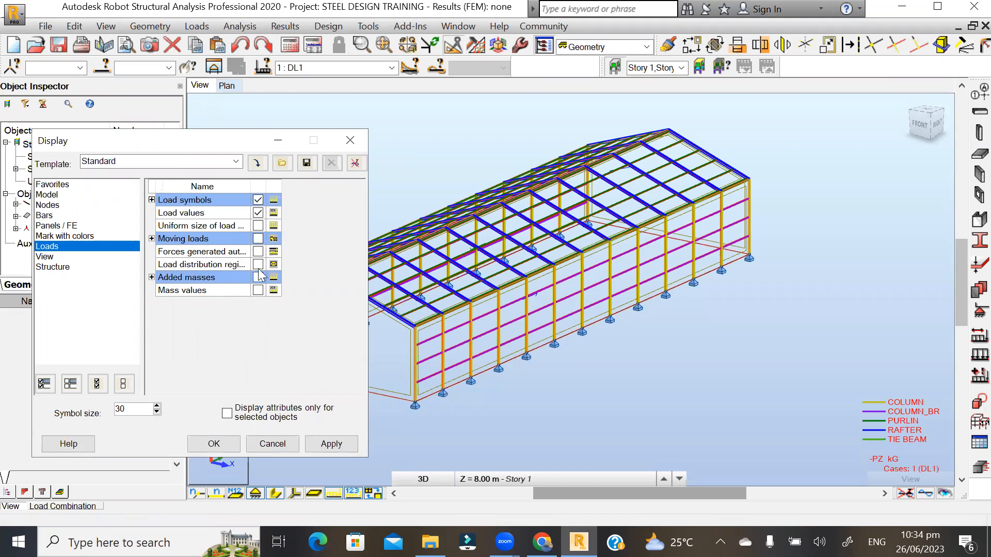
left_click(326, 445)
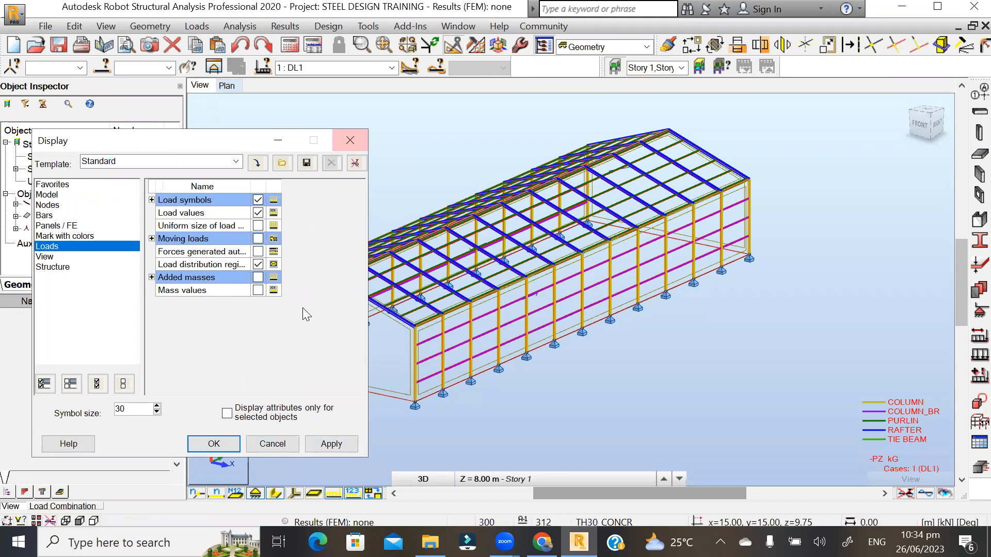
left_click(330, 443)
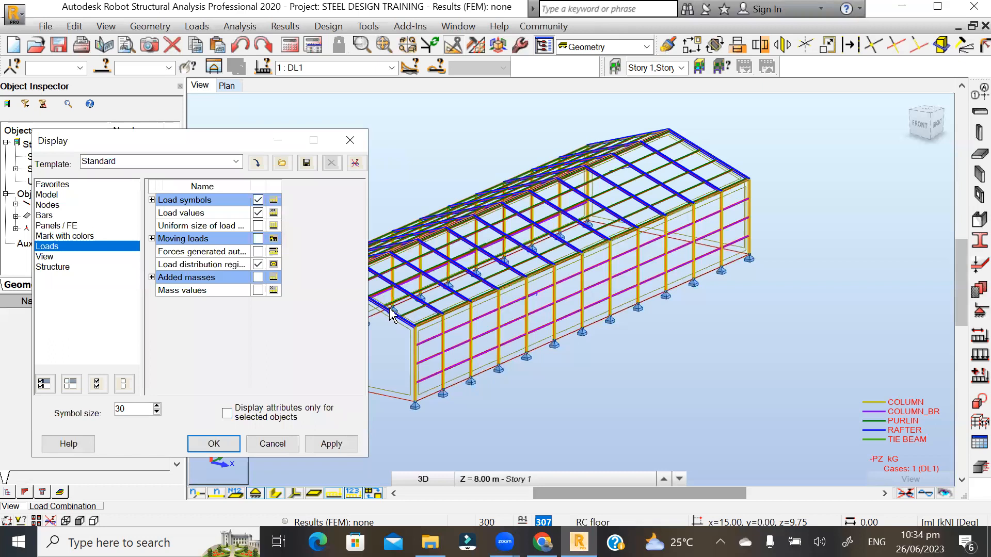
scroll(457, 351, "up", 1)
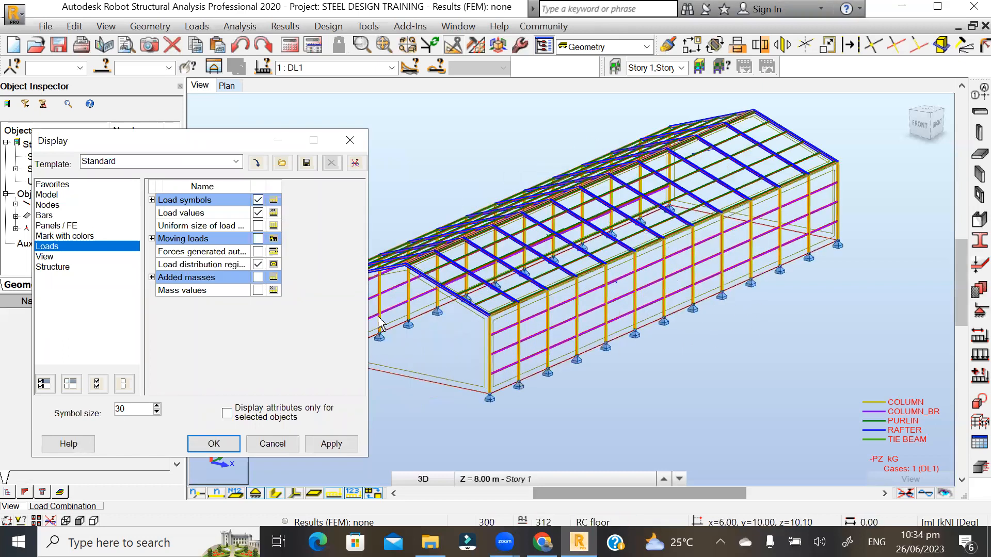
left_click(602, 329)
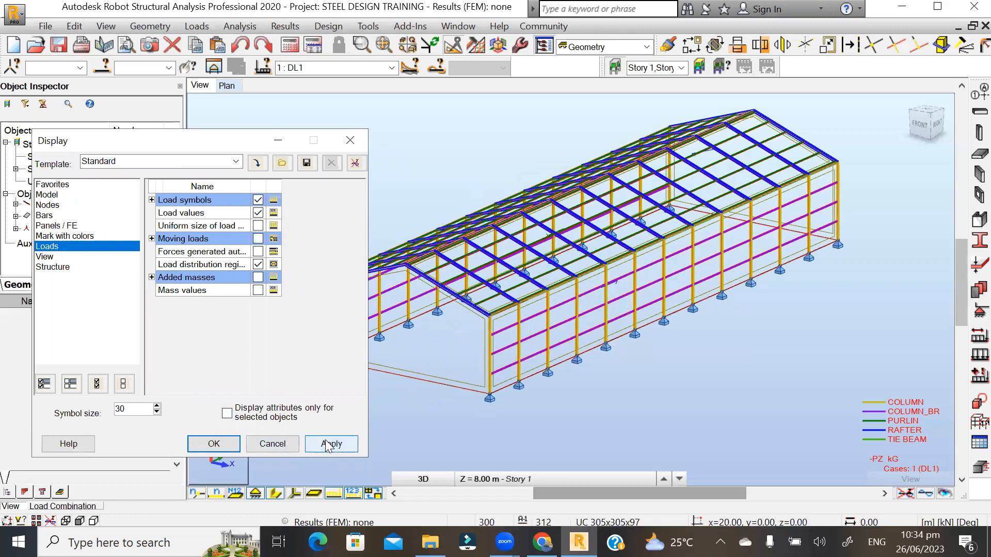
left_click(214, 444)
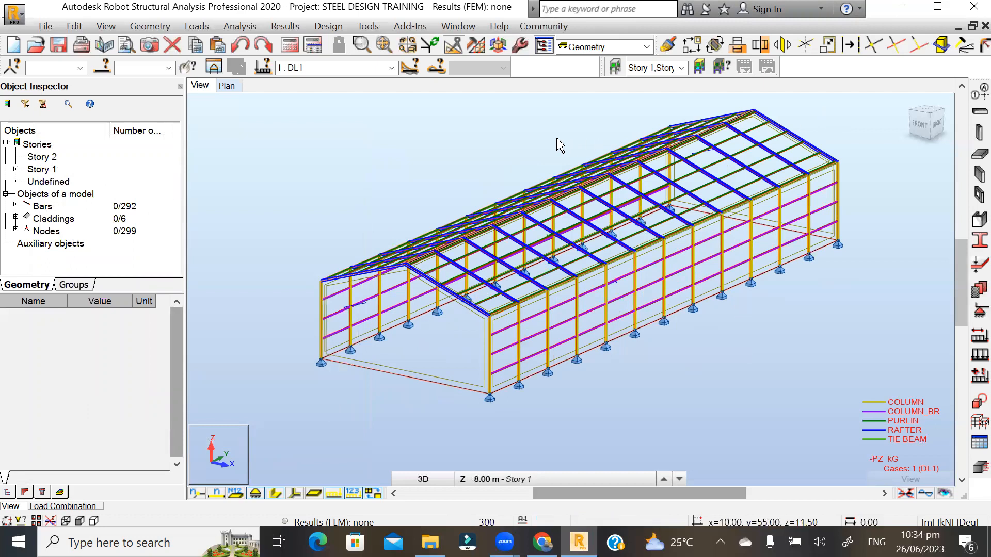
- Generate the computational model from the Analysis menu so cladding load distributions appear
left_click(195, 27)
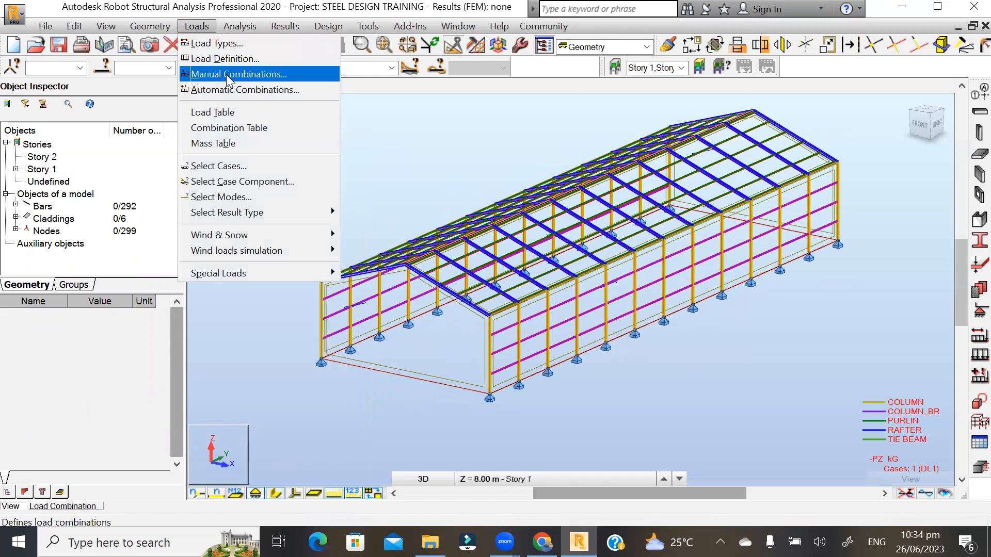
mouse_move(242, 27)
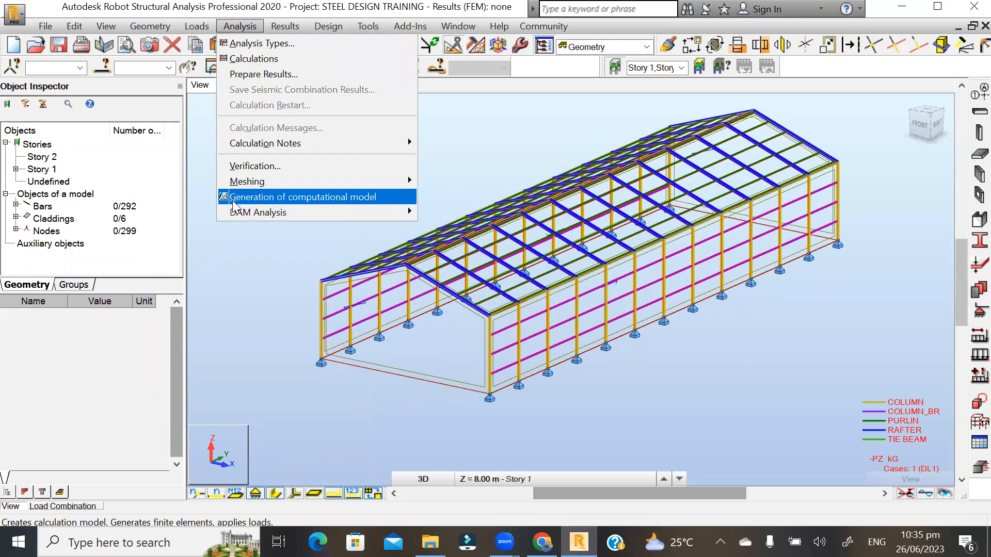
left_click(364, 197)
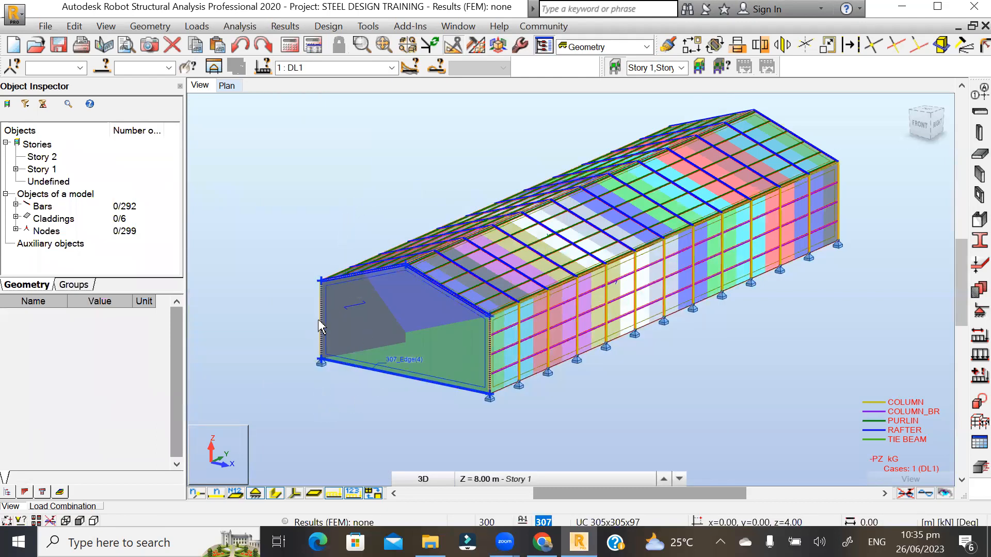
scroll(390, 356, "down", 2)
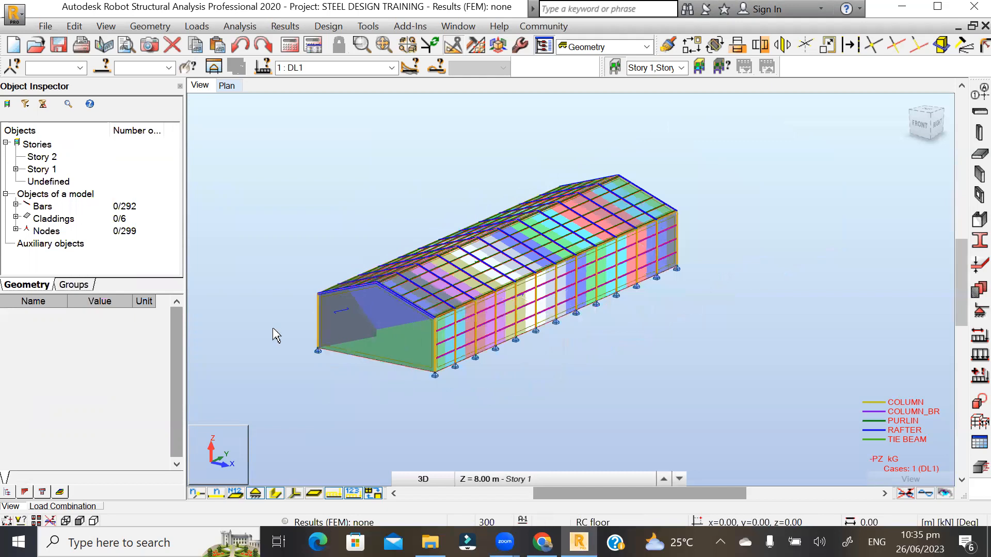
middle_click_drag(288, 203, 357, 208, "shift")
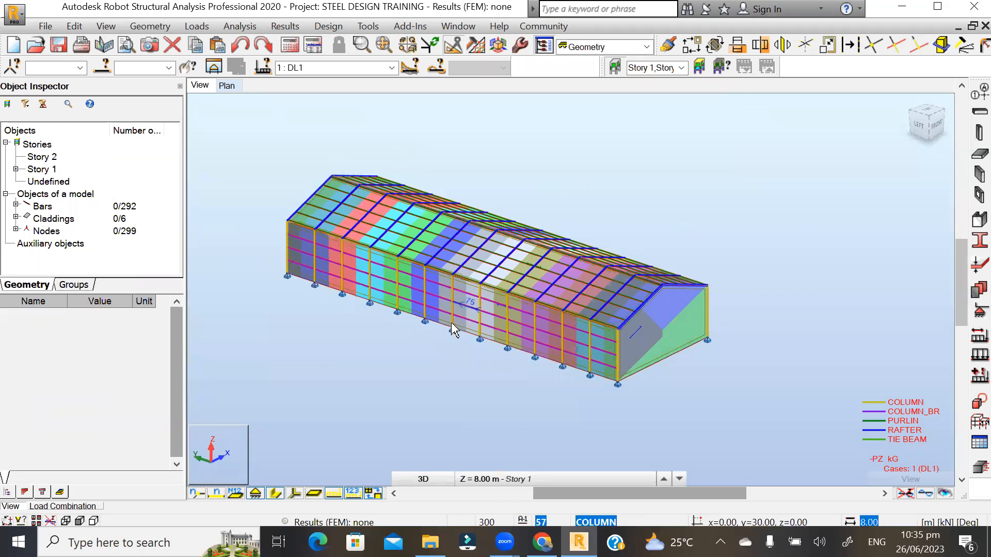
scroll(497, 310, "up", 1)
scroll(440, 344, "up", 2)
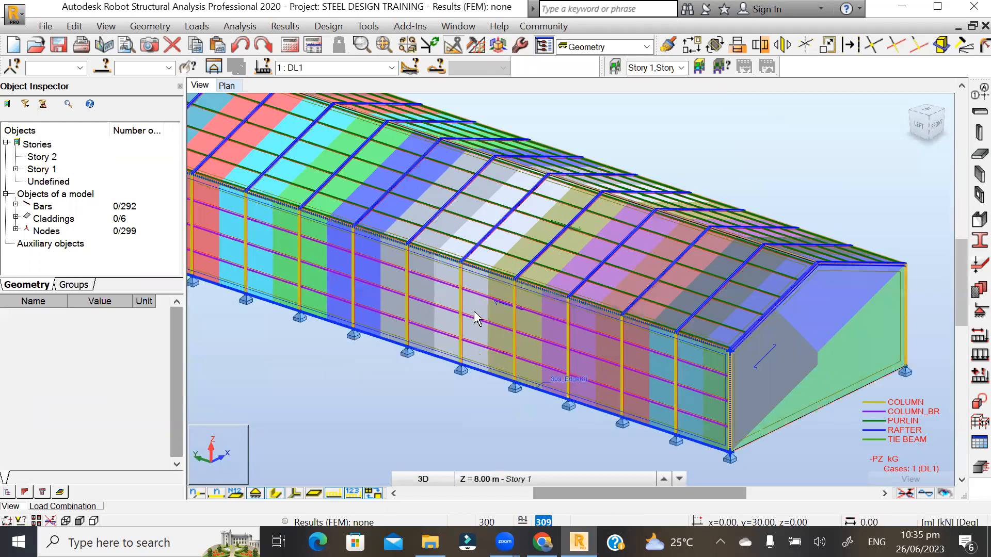
scroll(424, 286, "up", 2)
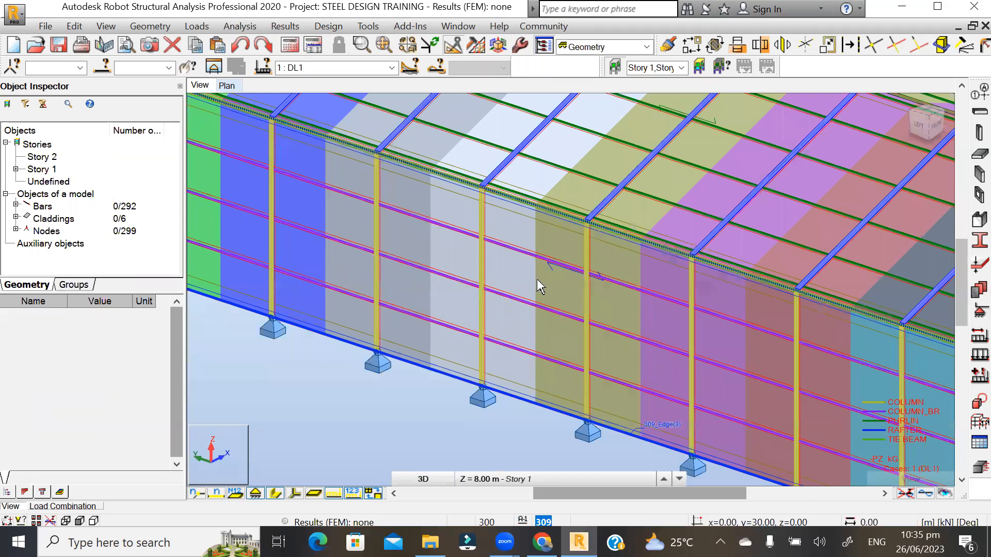
scroll(388, 265, "up", 1)
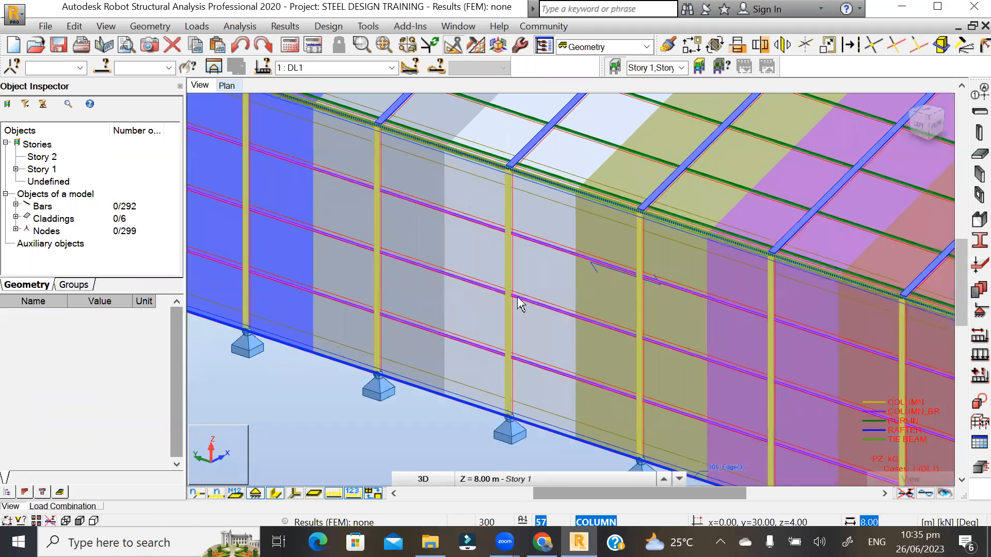
scroll(611, 355, "down", 2)
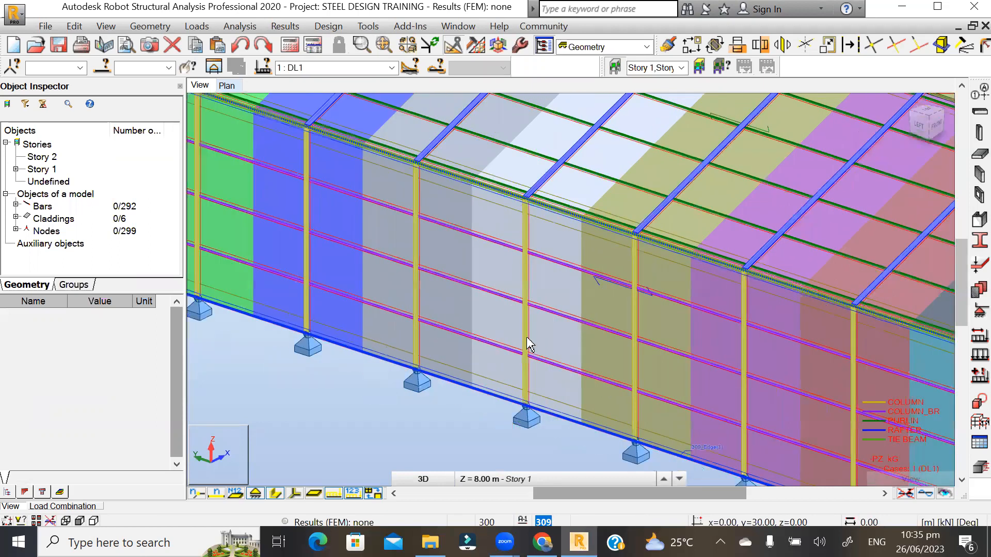
scroll(496, 347, "up", 1)
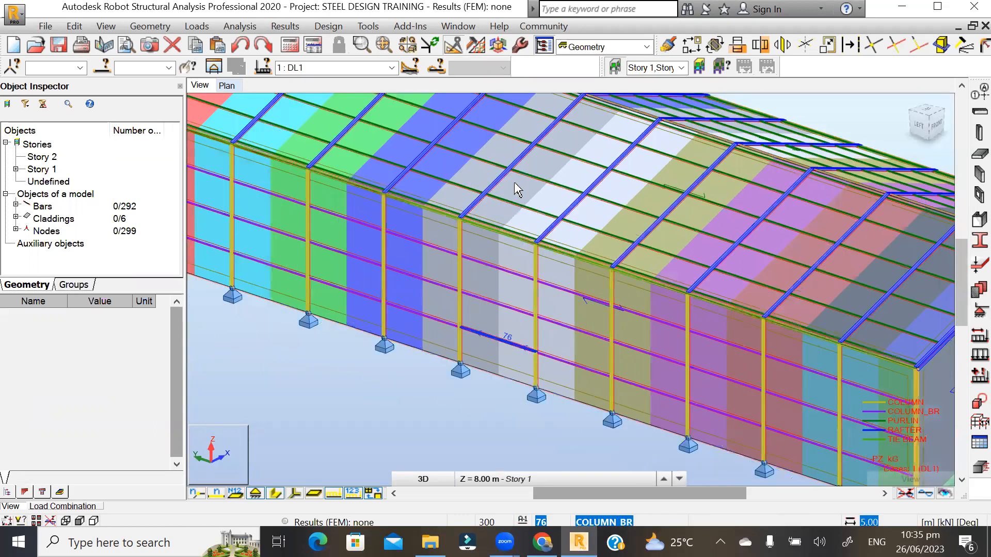
scroll(258, 229, "up", 1)
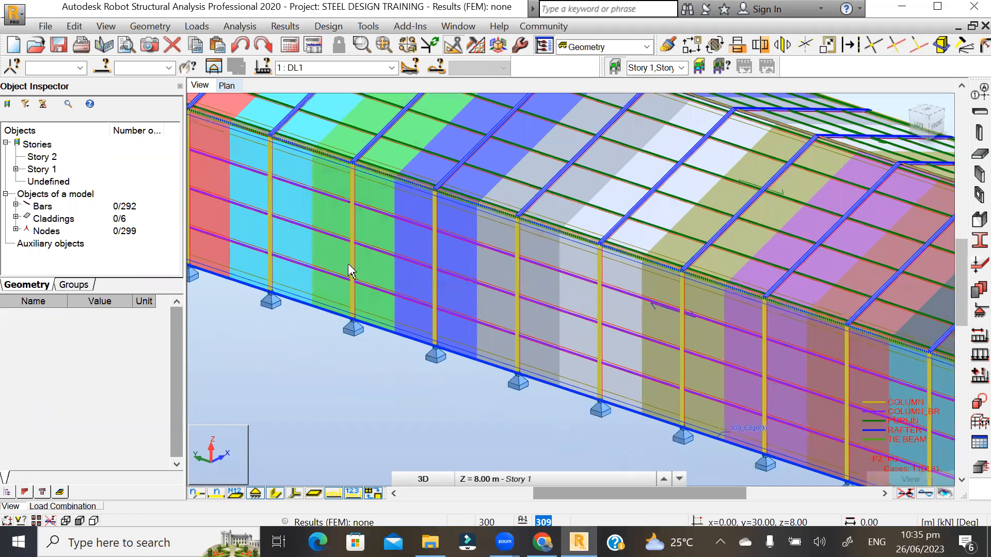
scroll(547, 286, "up", 2)
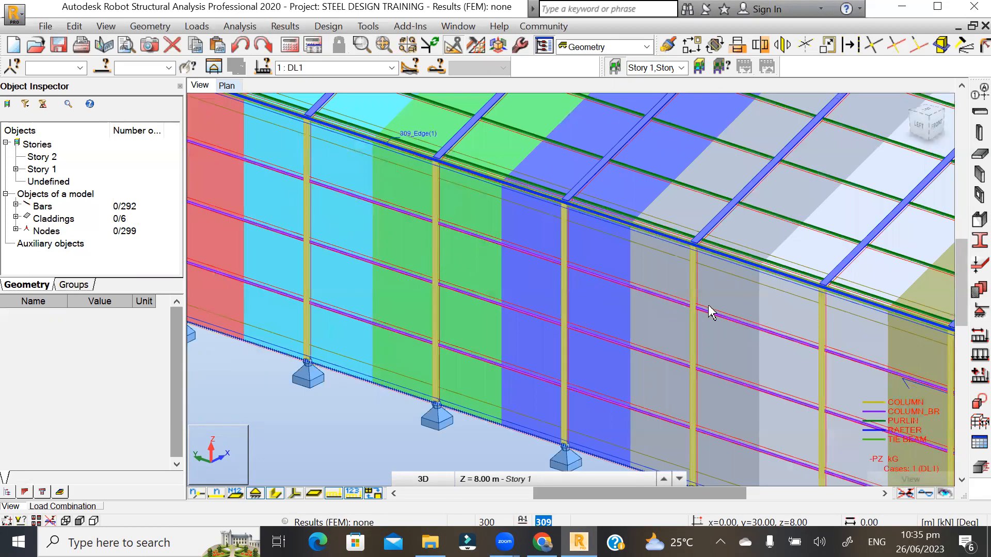
scroll(407, 315, "down", 1)
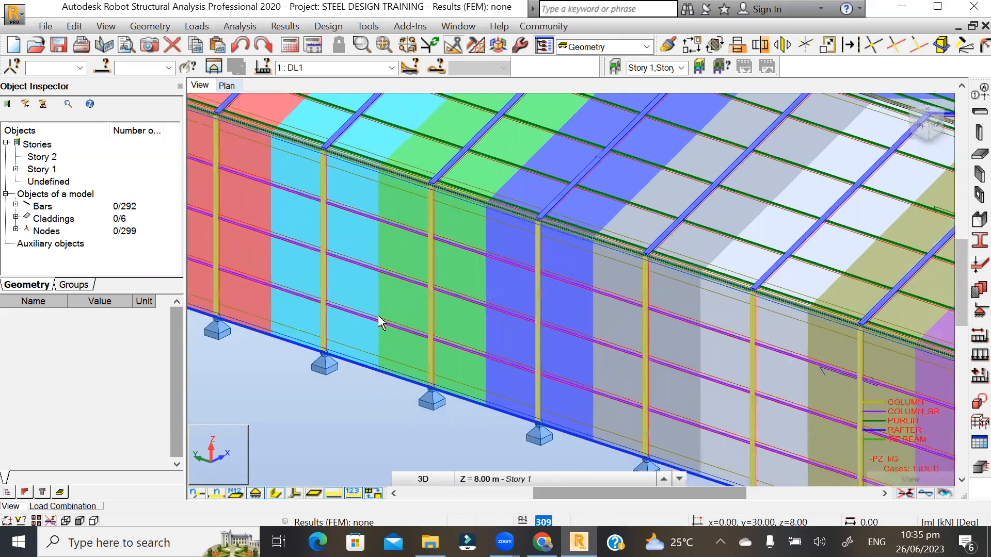
scroll(485, 150, "down", 2)
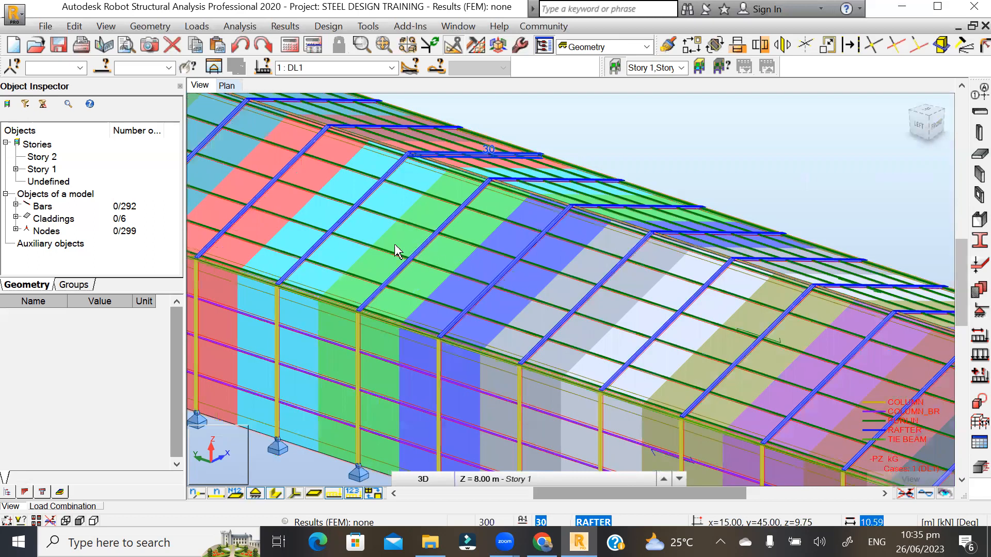
scroll(316, 208, "up", 1)
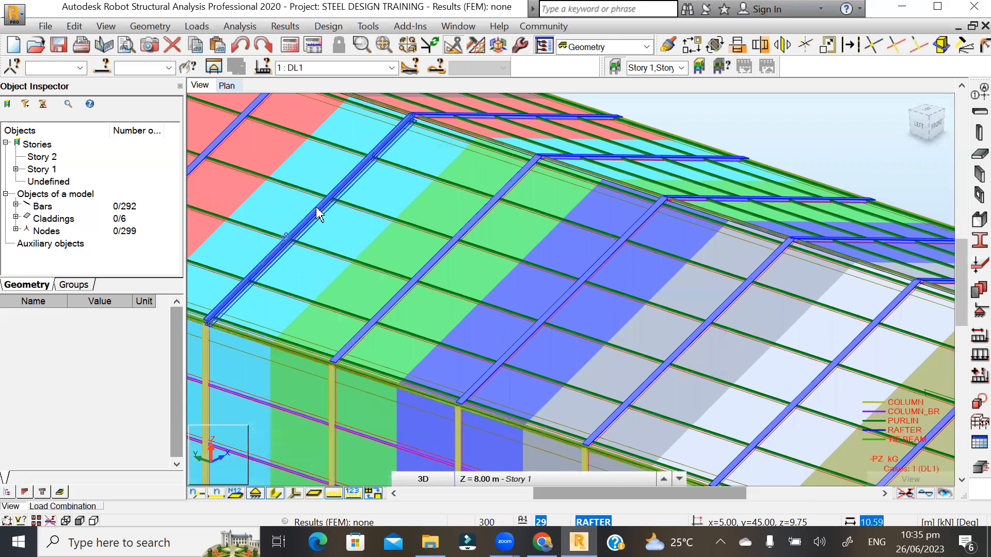
scroll(505, 144, "down", 3)
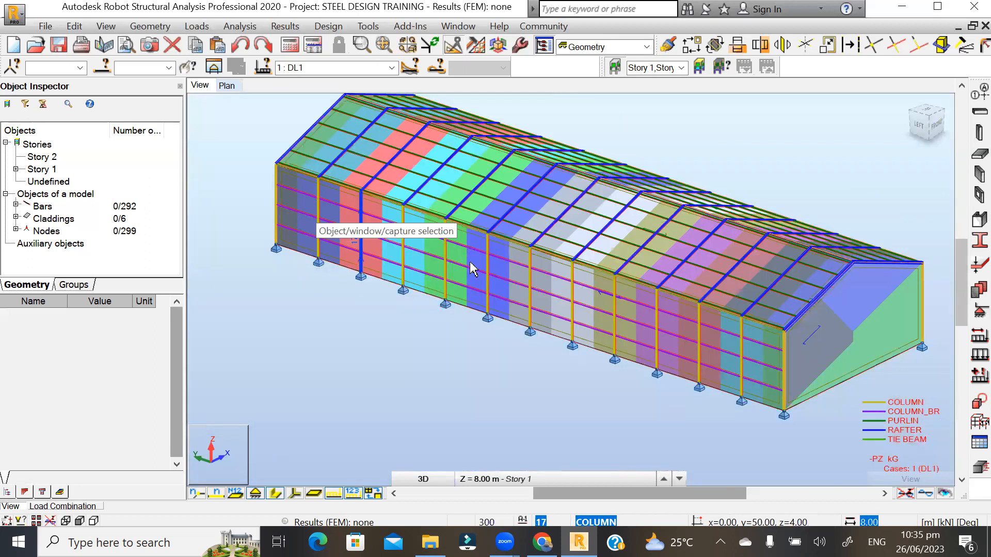
scroll(470, 267, "up", 2)
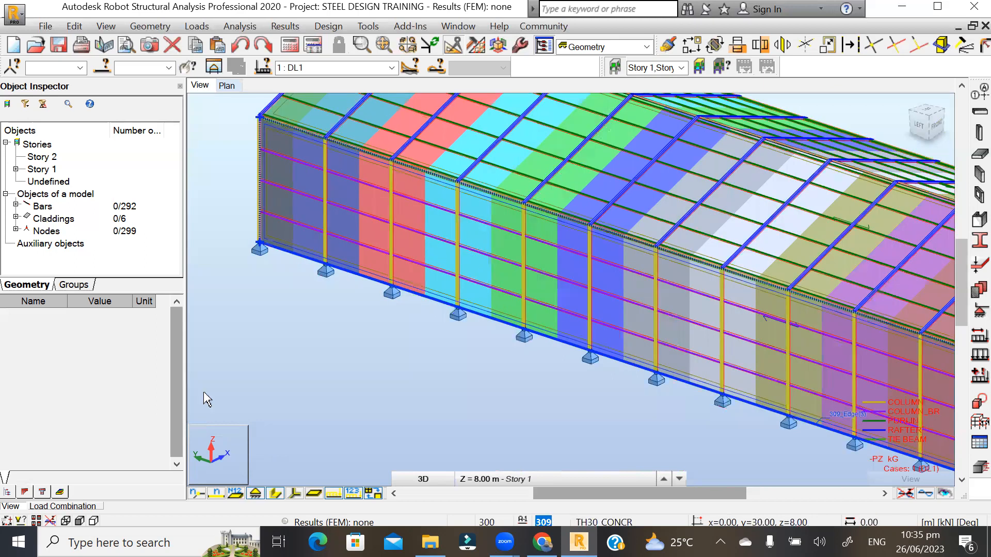
- Set cladding 309's load distribution to Two-way and regenerate the computational model
left_click(107, 417)
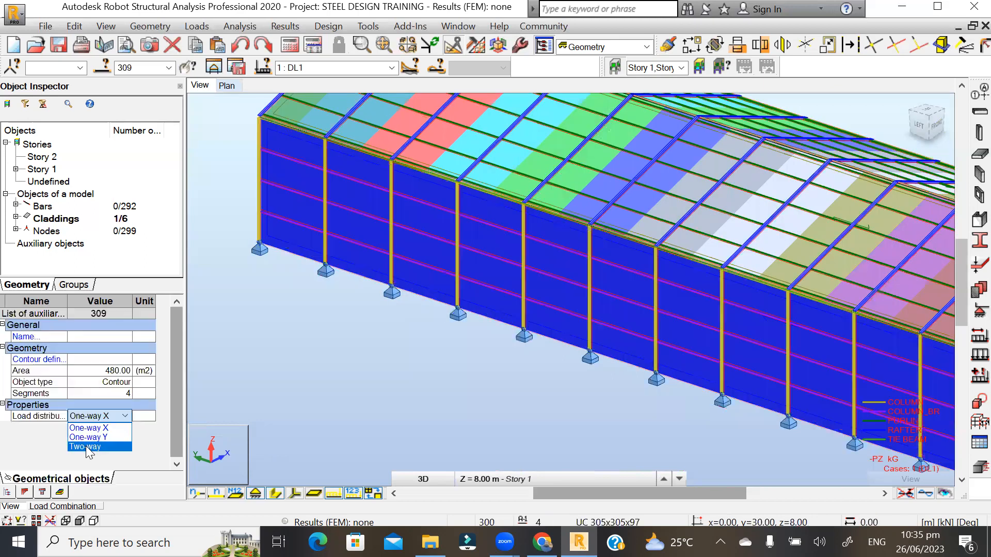
left_click(85, 446)
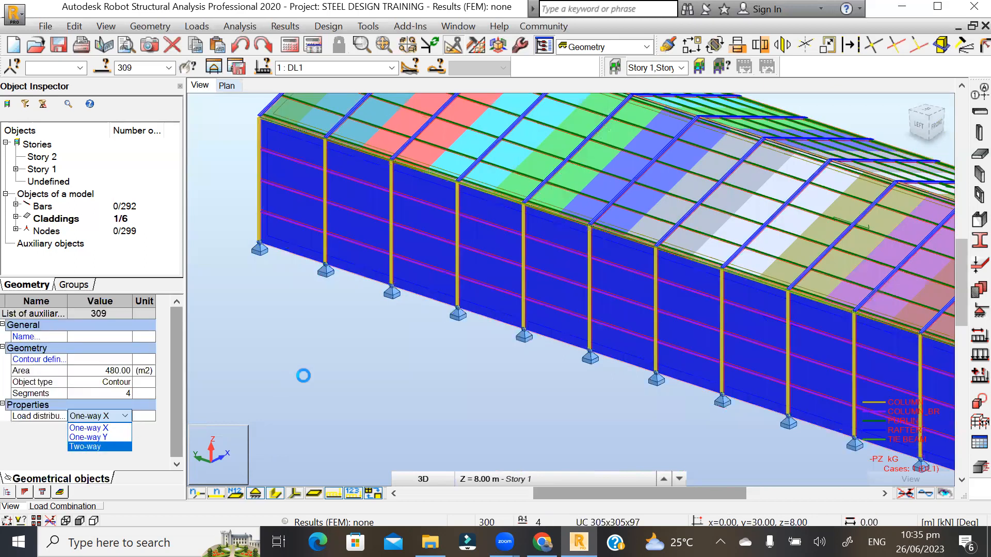
left_click(364, 345)
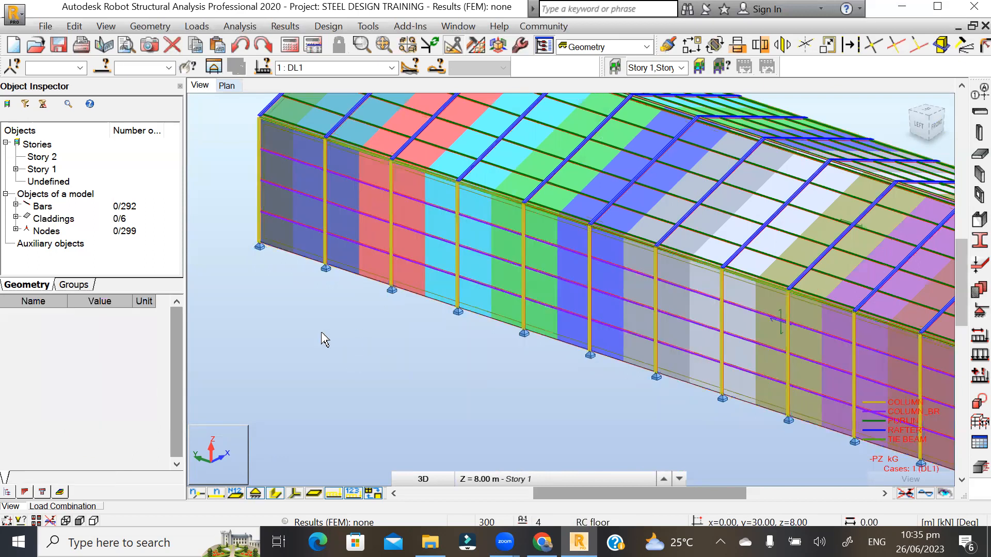
left_click(241, 26)
left_click(258, 198)
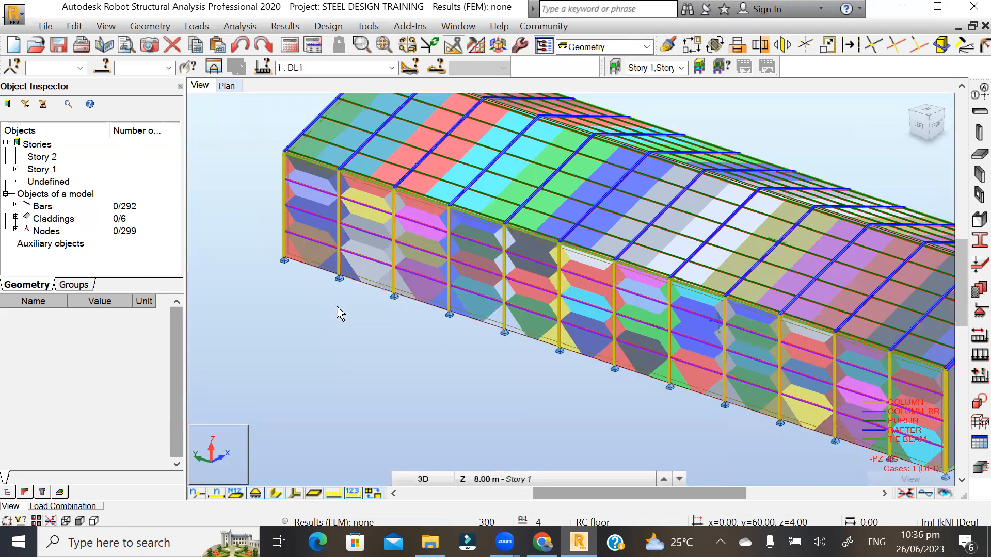
scroll(550, 319, "up", 2)
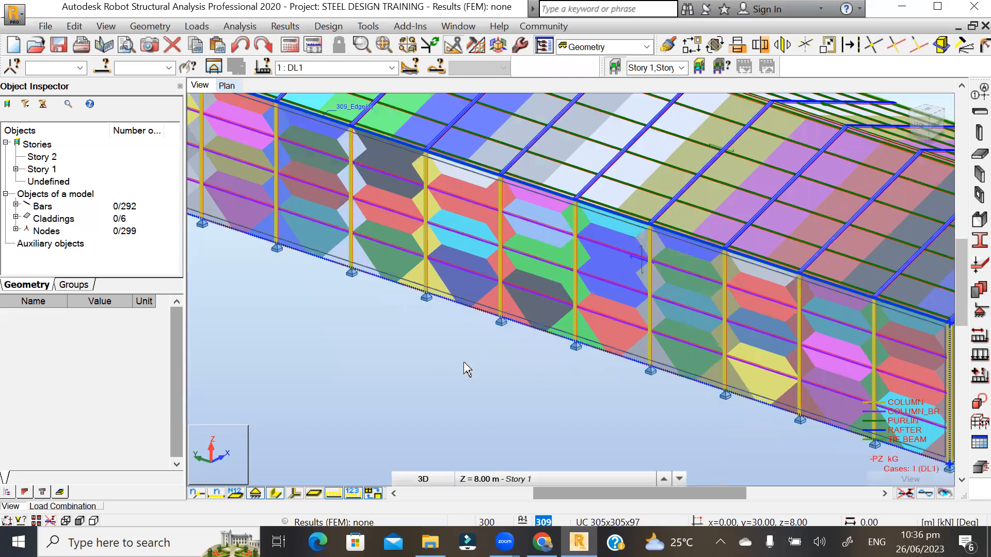
scroll(467, 369, "up", 2)
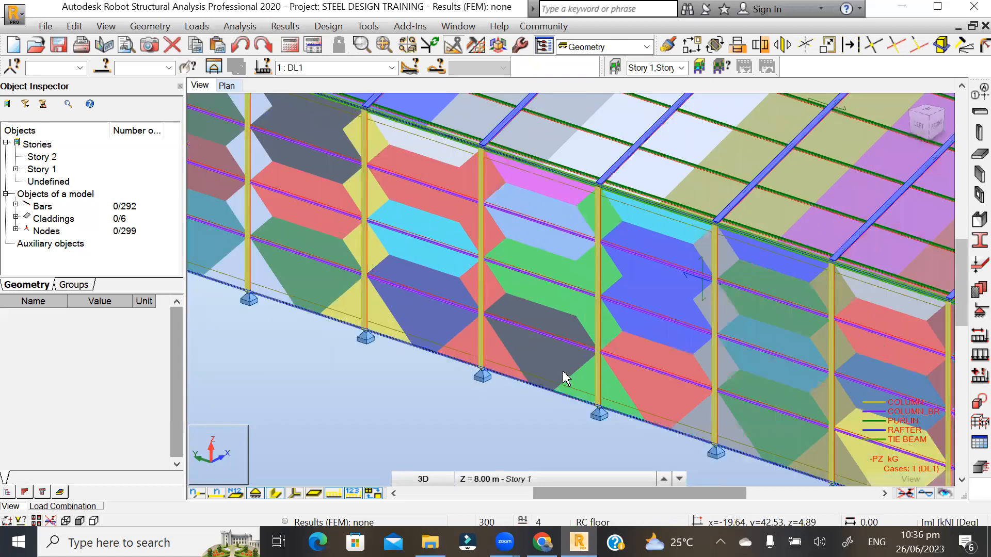
scroll(287, 178, "down", 2)
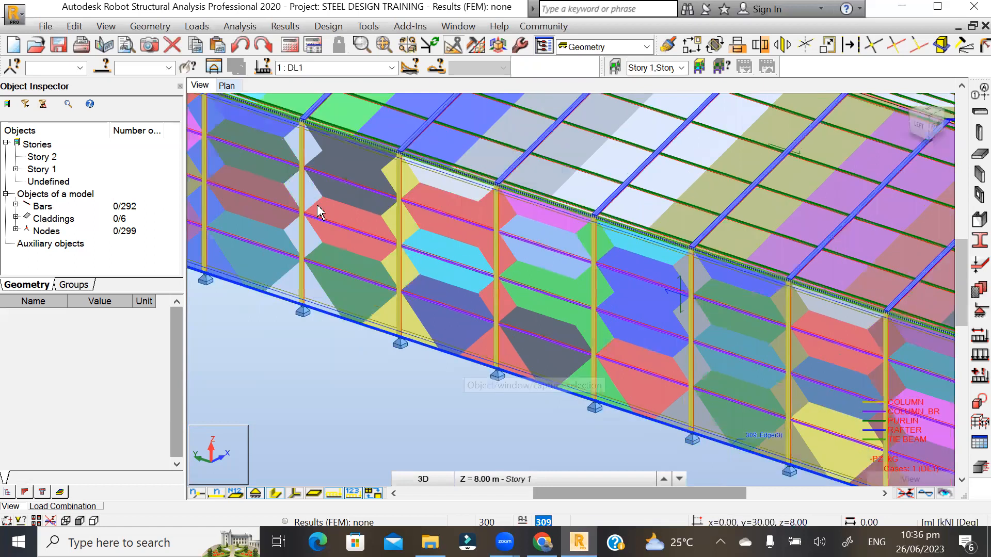
scroll(431, 258, "up", 1)
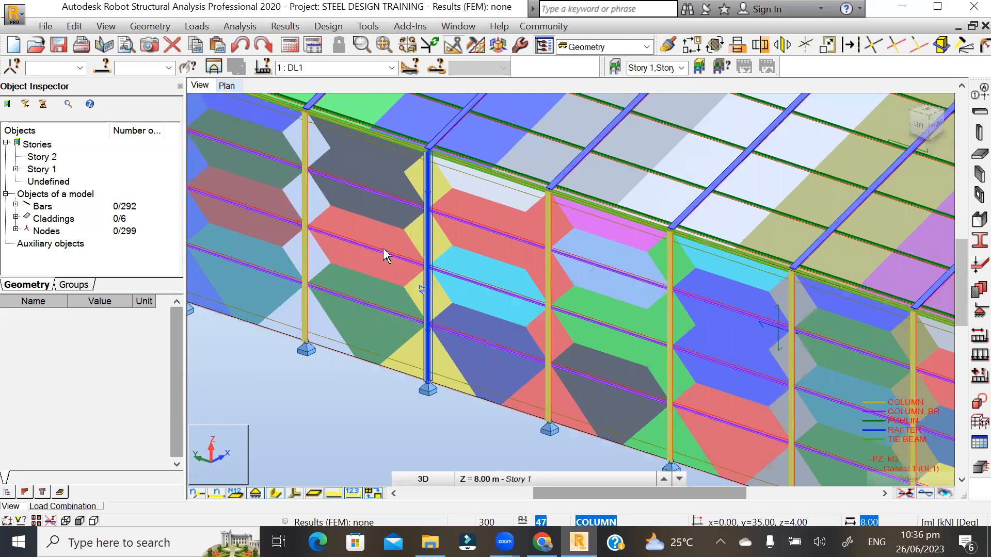
scroll(493, 225, "up", 2)
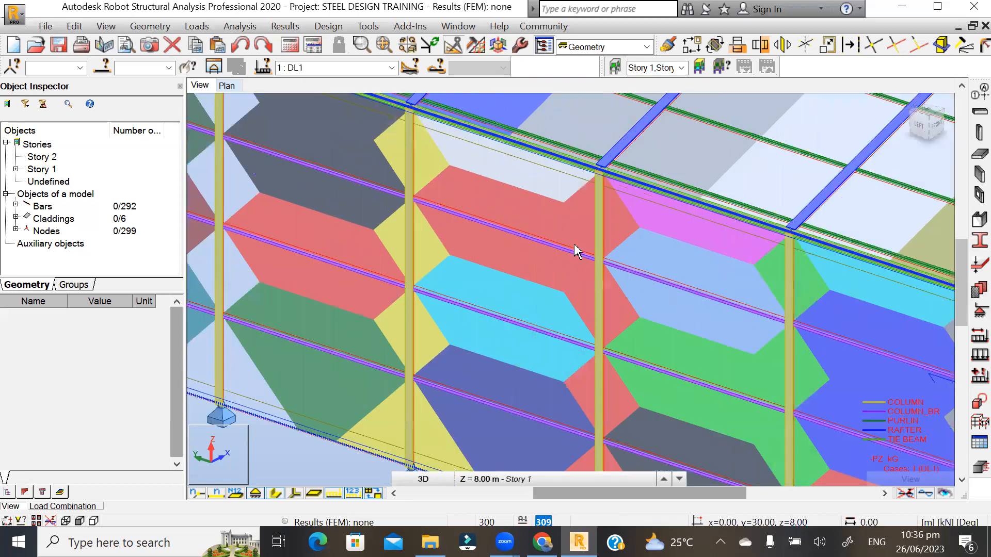
scroll(565, 270, "up", 3)
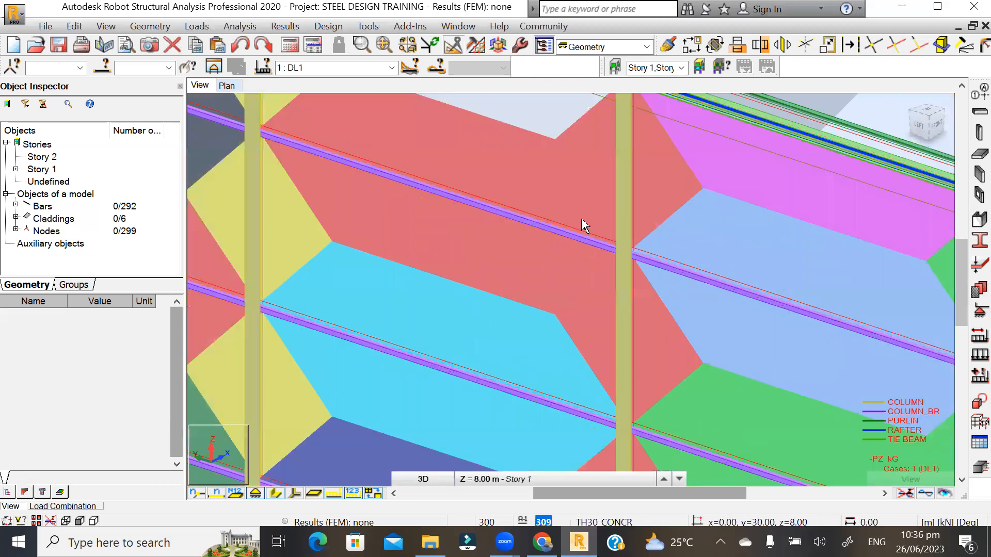
scroll(682, 272, "up", 2)
scroll(704, 270, "down", 2)
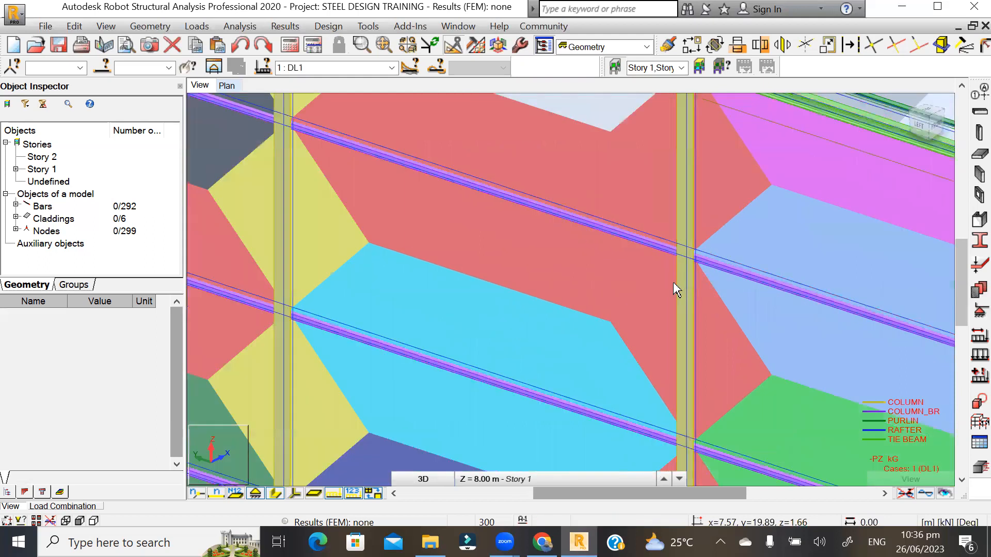
scroll(671, 397, "down", 2)
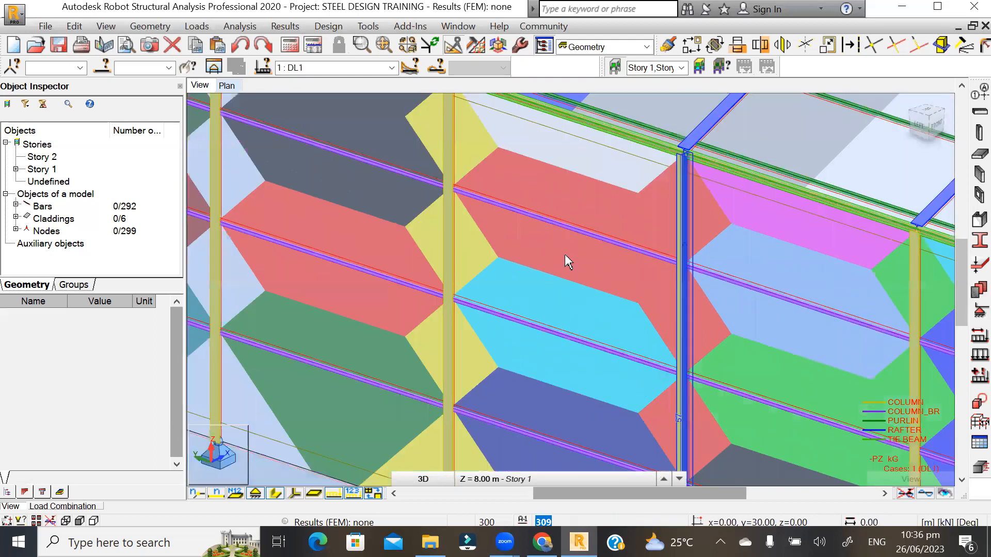
scroll(565, 254, "down", 3)
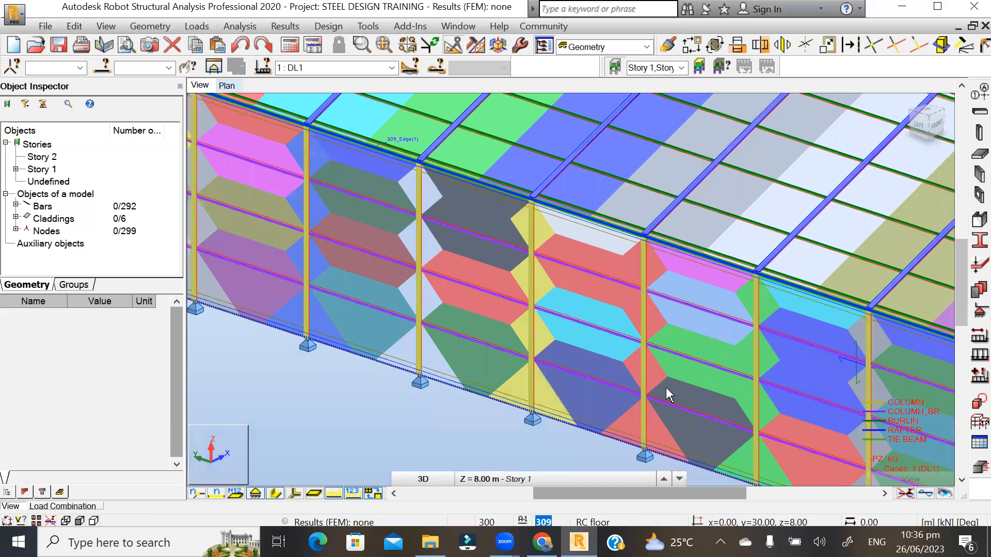
- Set the side wall cladding's load distribution to One-way X in the Object Inspector
left_click(568, 285)
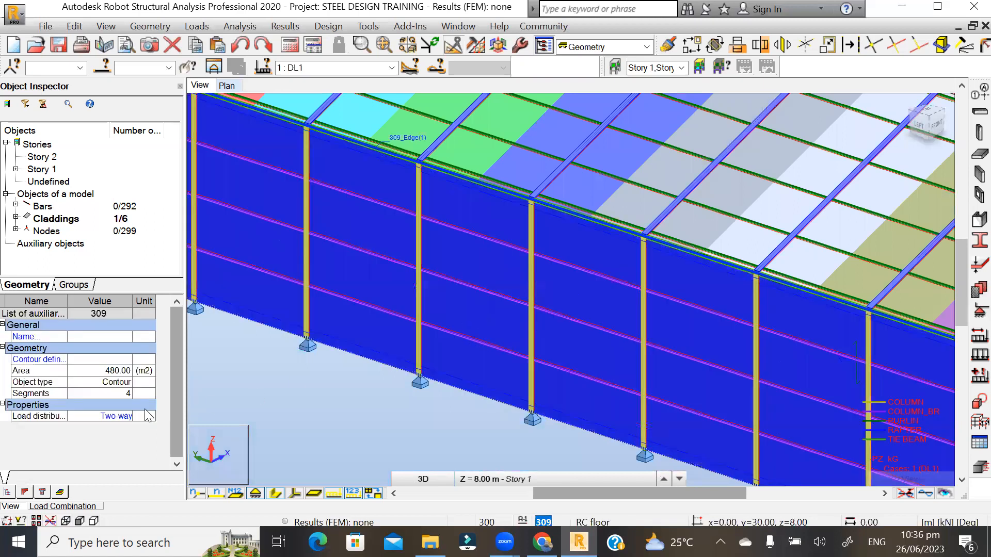
left_click(115, 416)
left_click(116, 417)
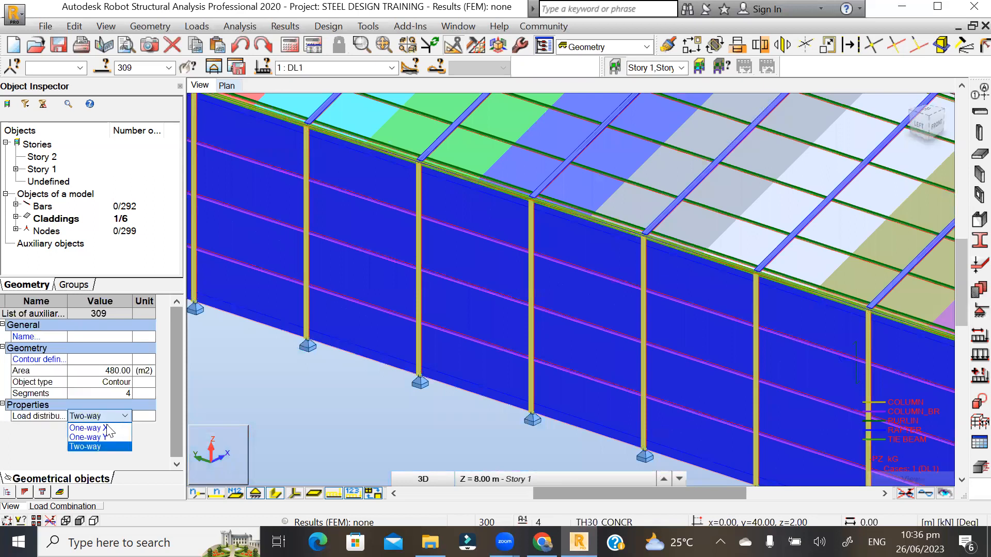
left_click(100, 428)
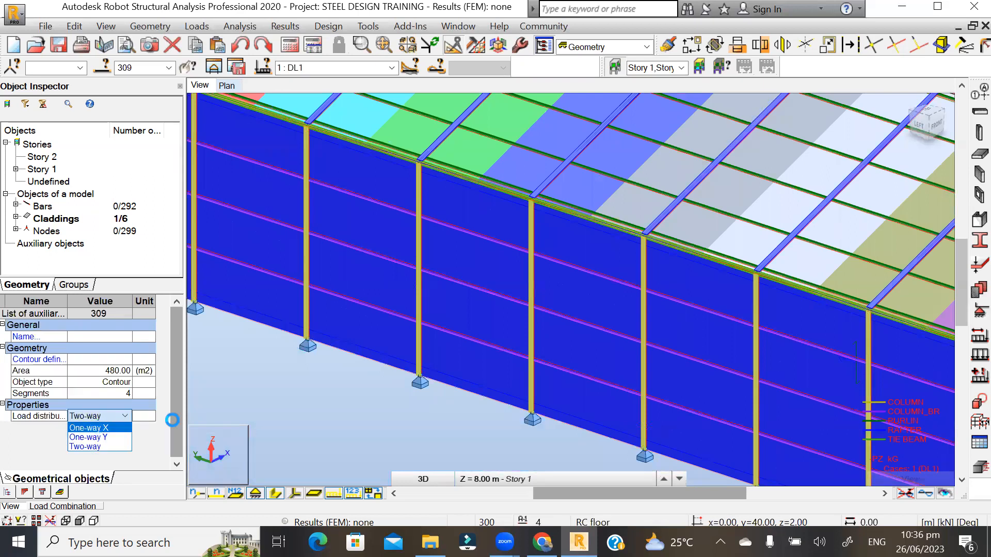
left_click(338, 412)
scroll(531, 357, "down", 2)
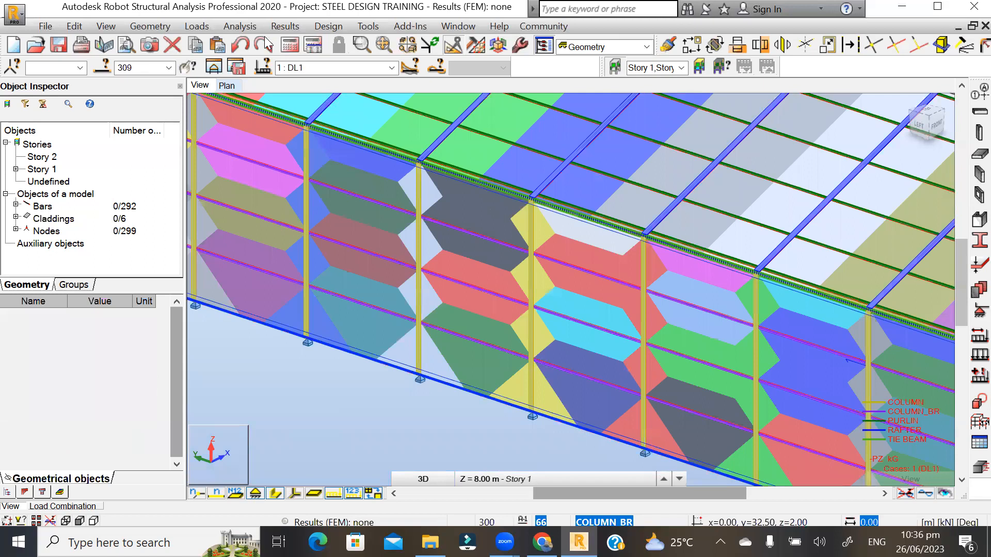
- Regenerate the computational model and orbit around the shed to check the distribution regions
left_click(239, 26)
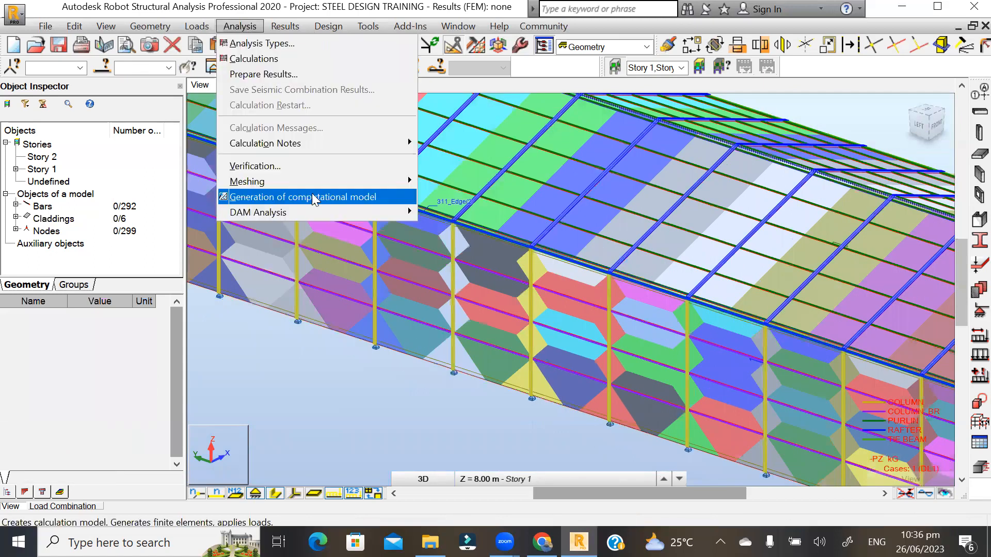
left_click(340, 199)
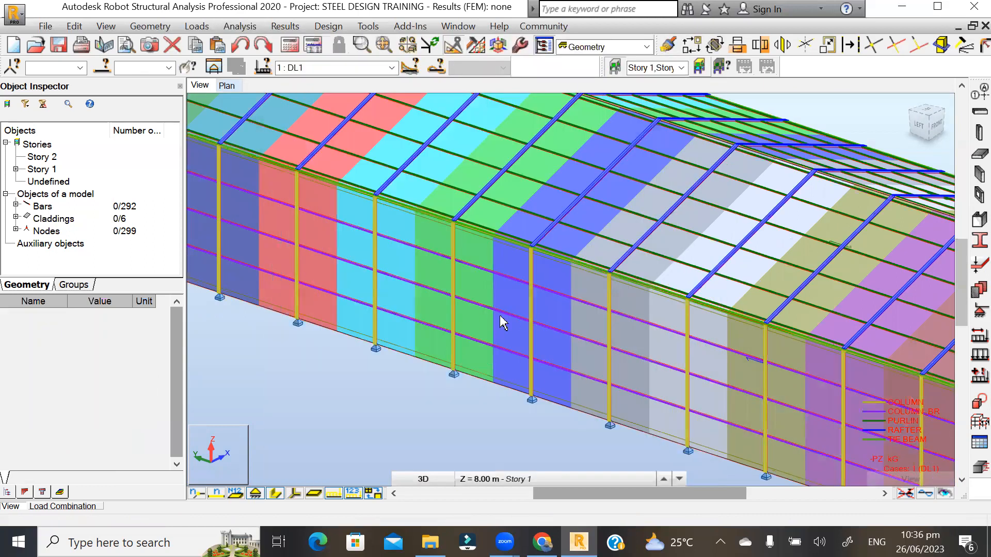
scroll(395, 315, "down", 2)
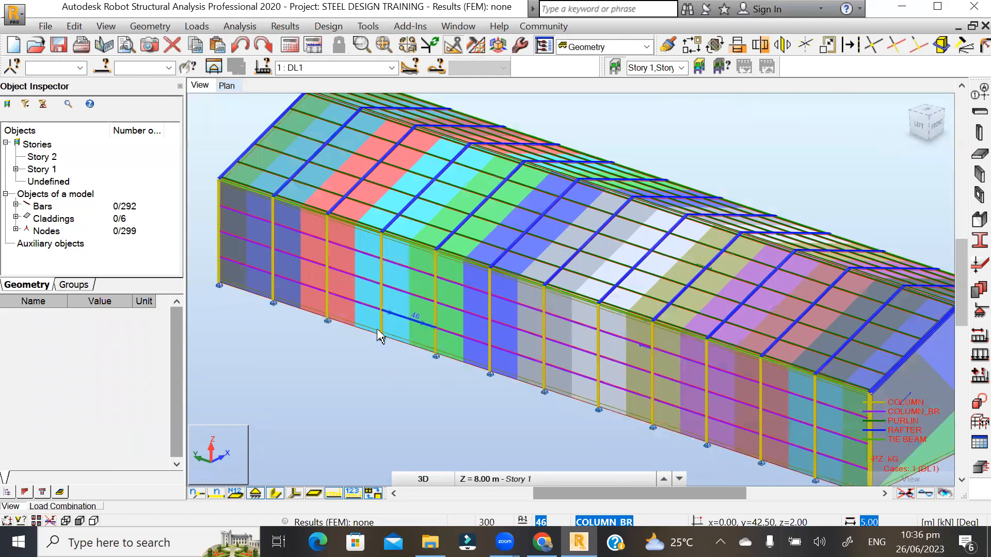
scroll(442, 394, "down", 1)
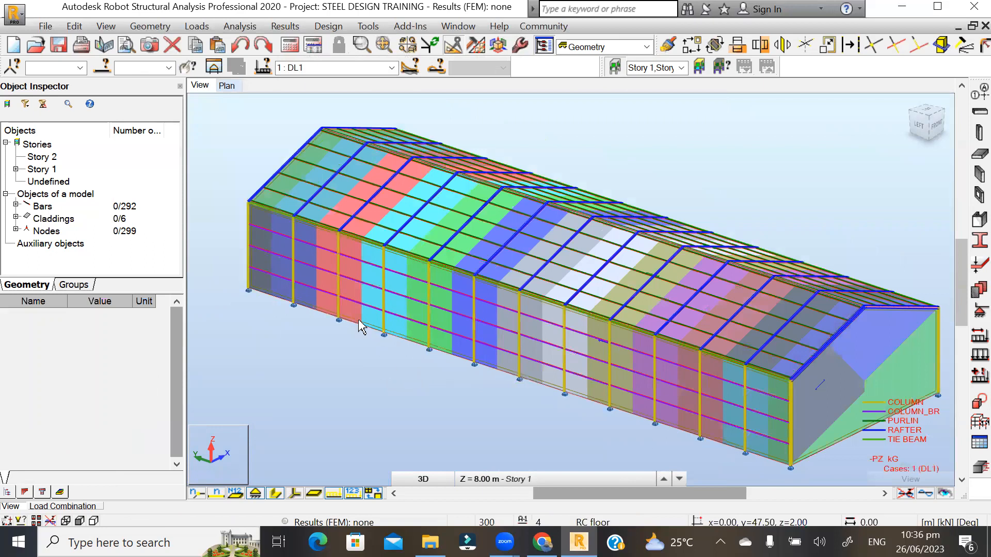
scroll(361, 321, "down", 1)
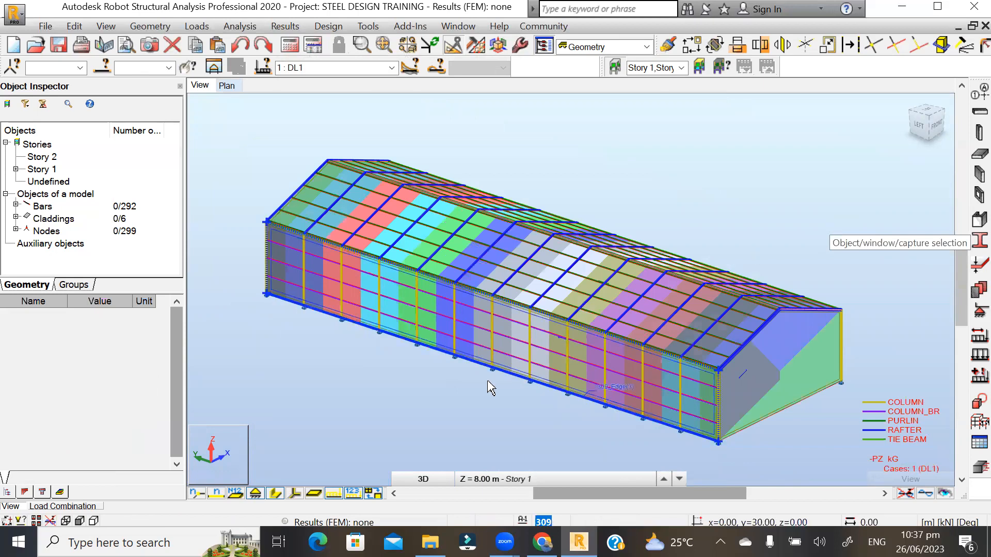
scroll(355, 331, "up", 2)
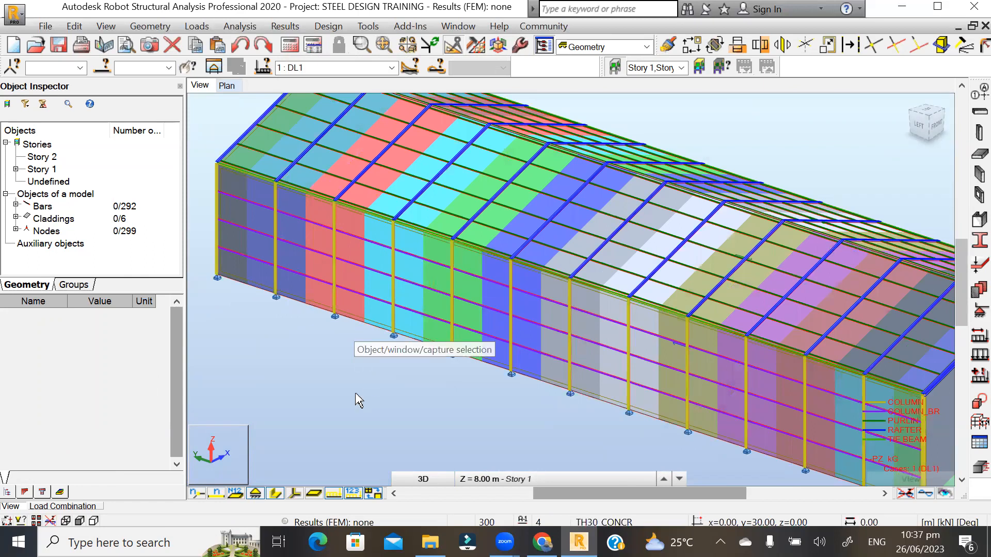
scroll(345, 303, "down", 1)
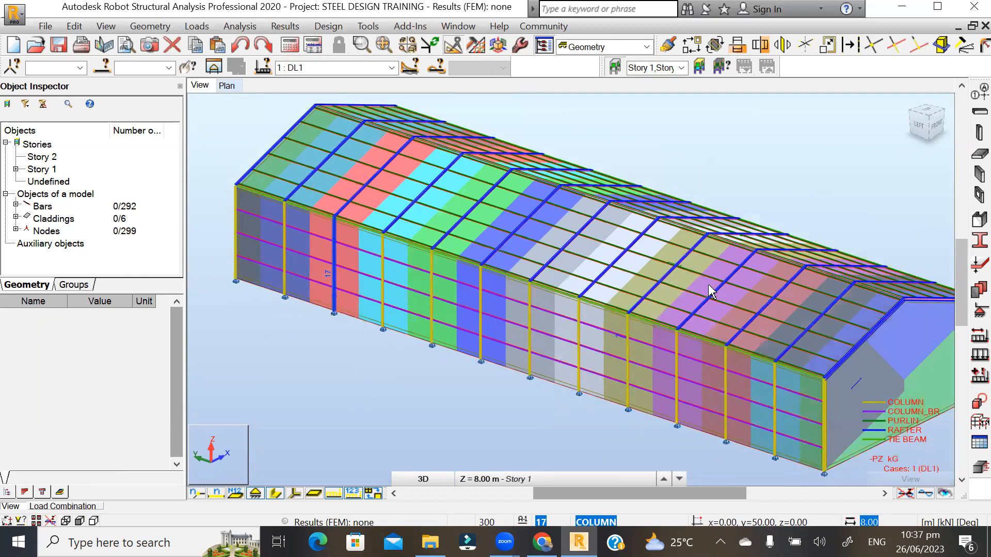
scroll(779, 258, "down", 1)
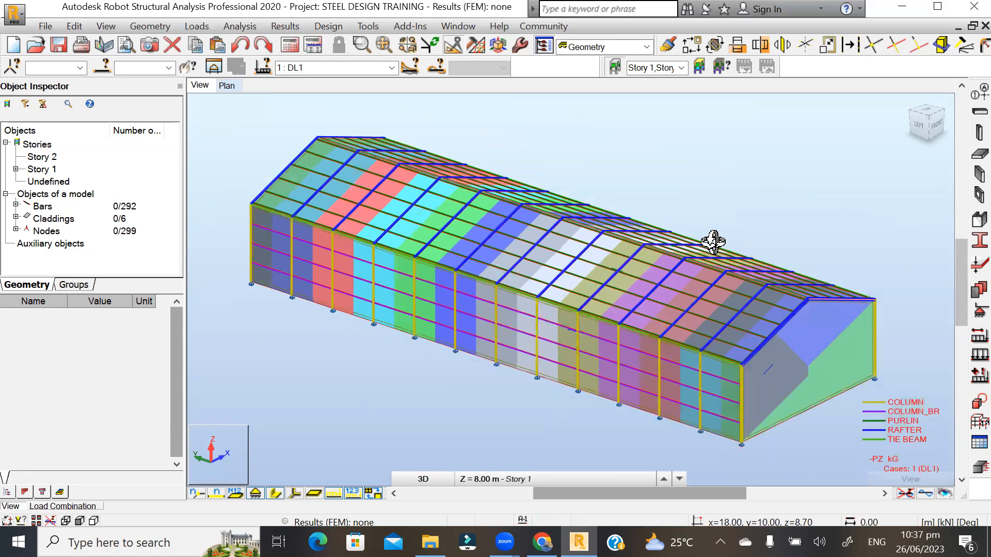
middle_click_drag(712, 242, 710, 246, "shift")
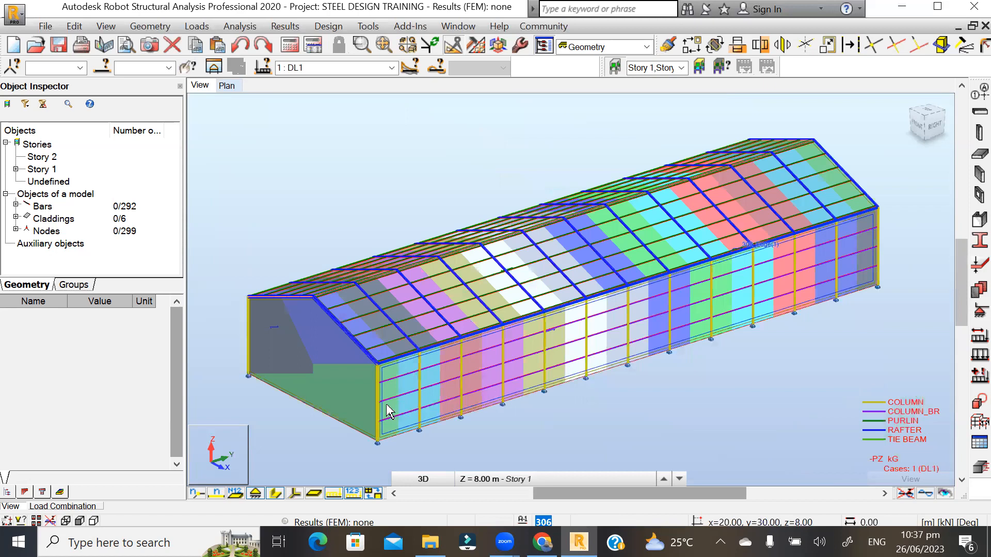
scroll(392, 405, "up", 1)
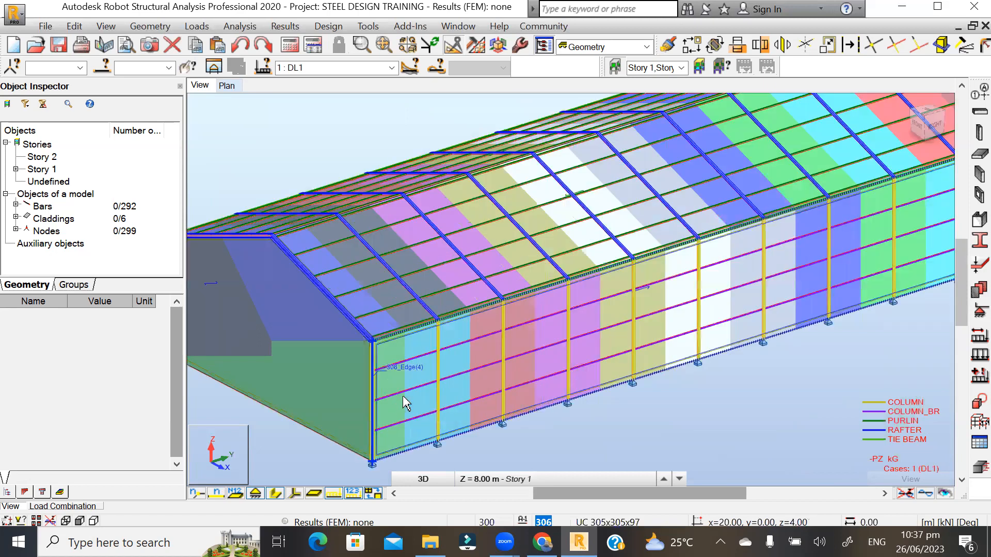
- Untick Load distribution regions in the Display settings' Loads category and close the dialog
right_click(300, 132)
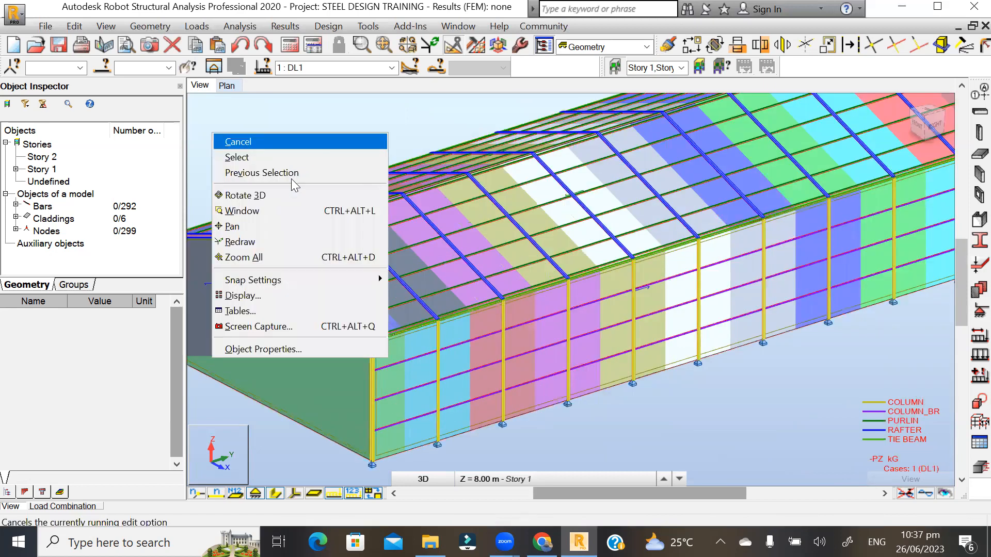
left_click(259, 296)
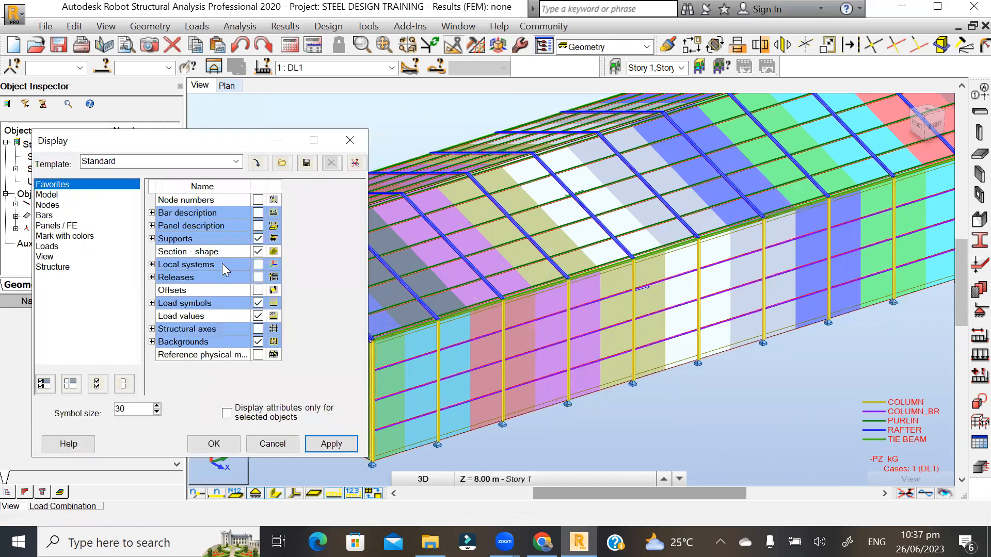
left_click(55, 246)
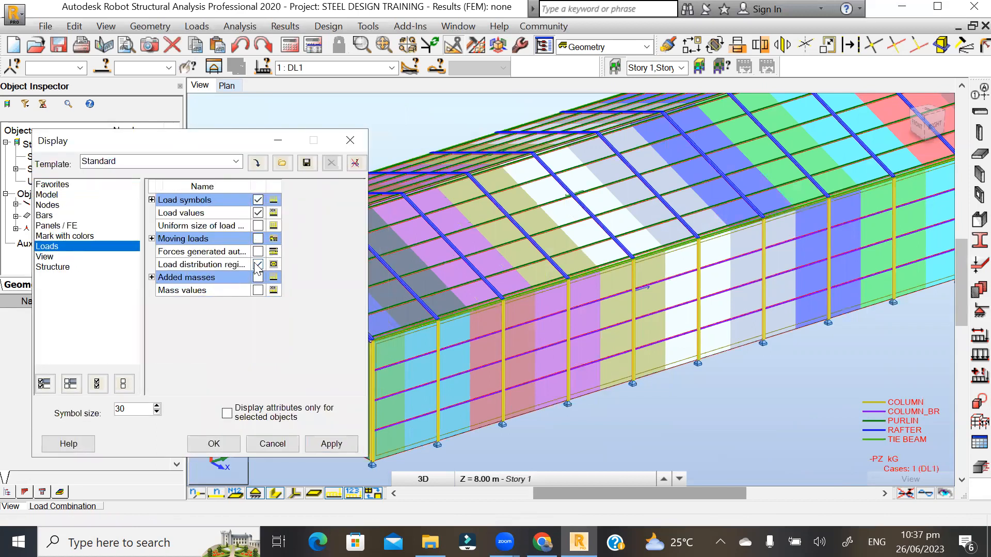
left_click(324, 443)
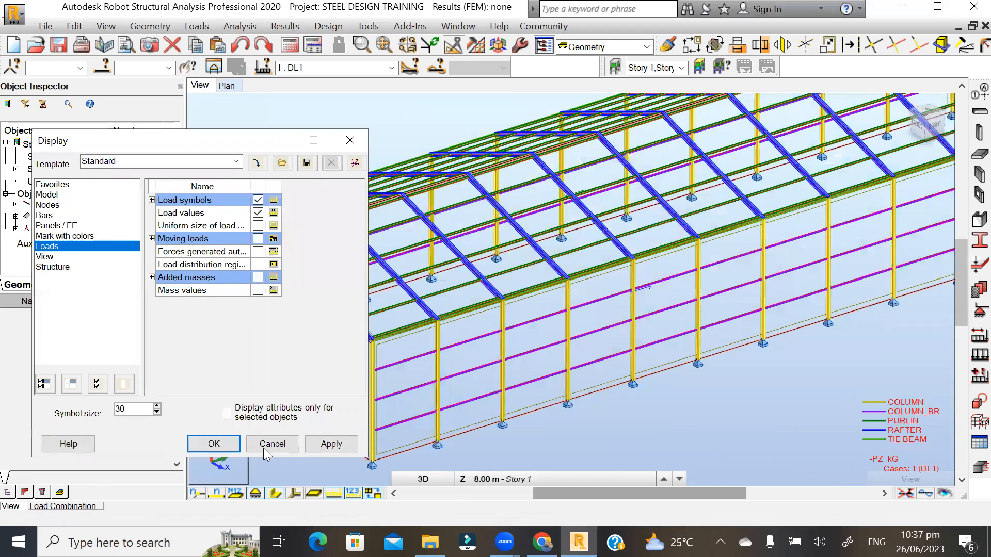
left_click(214, 444)
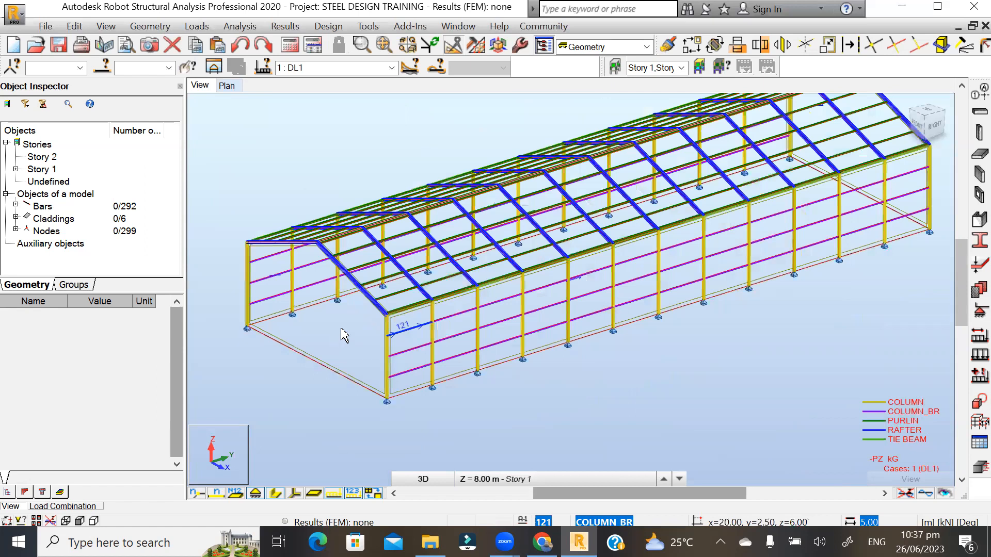
- Run Analysis > Calculations, completing the static analysis with 0 errors and 0 warnings
scroll(374, 295, "down", 2)
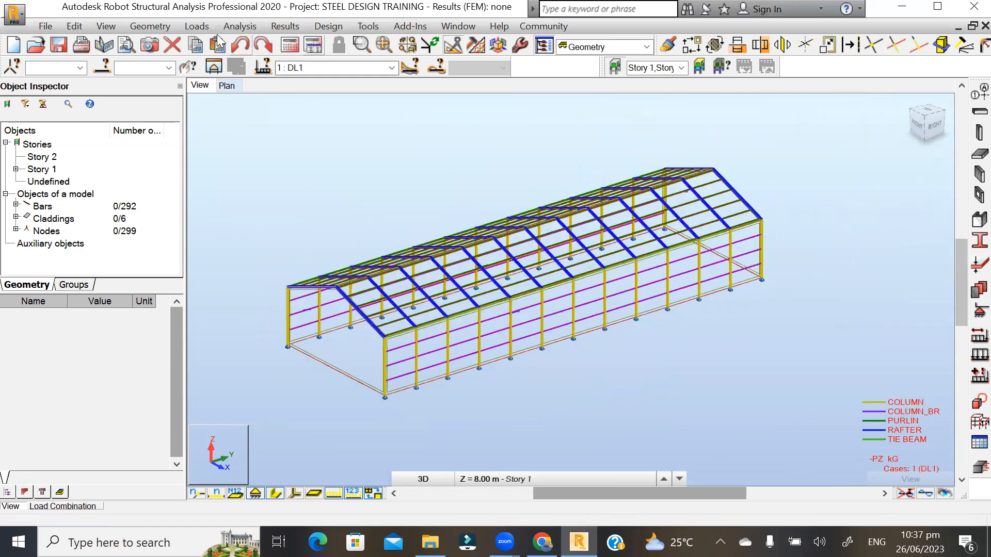
left_click(240, 27)
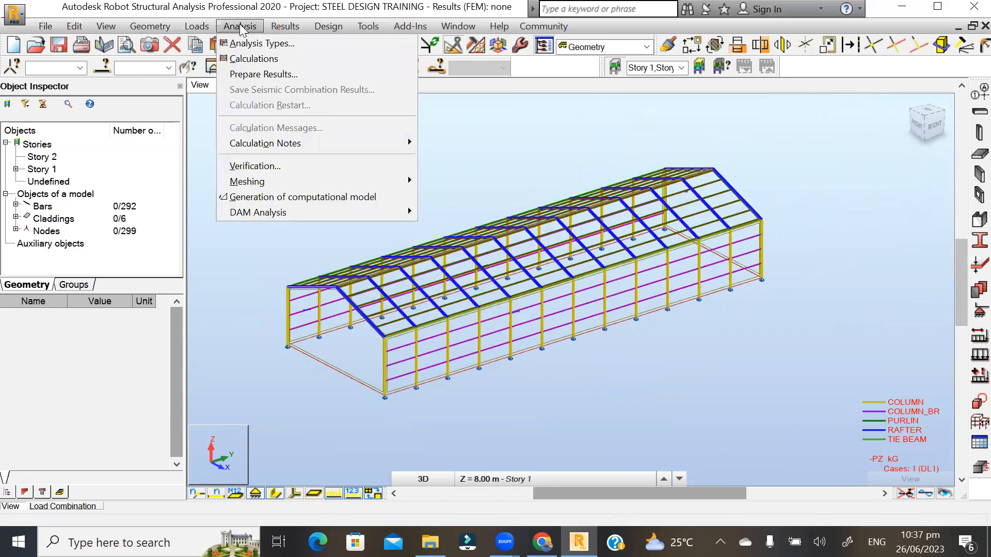
left_click(250, 59)
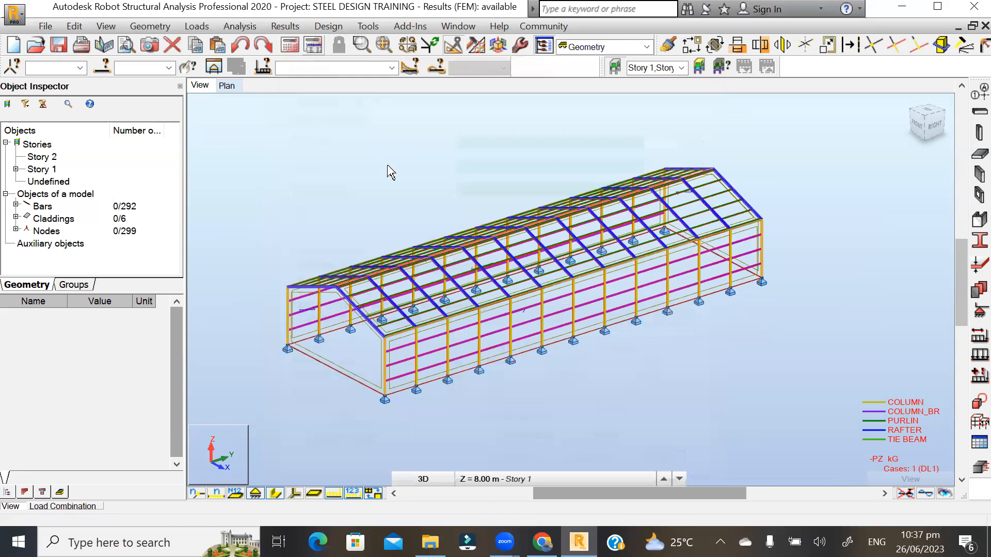
left_click(290, 44)
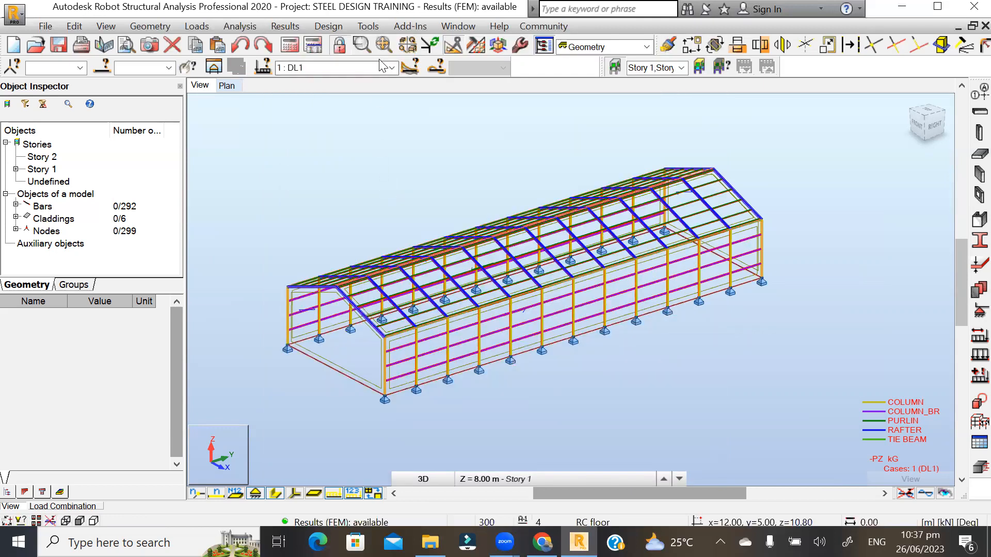
left_click(393, 67)
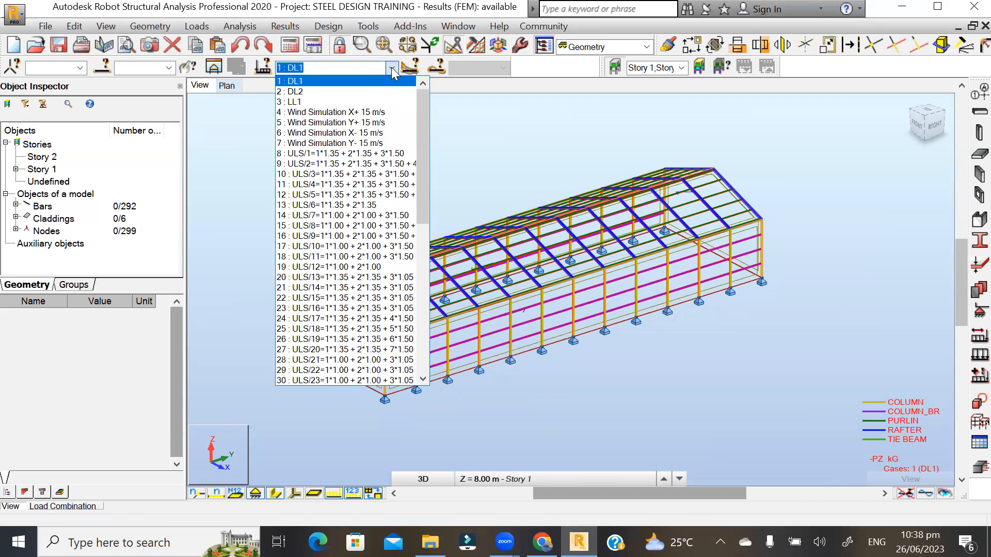
left_click(391, 67)
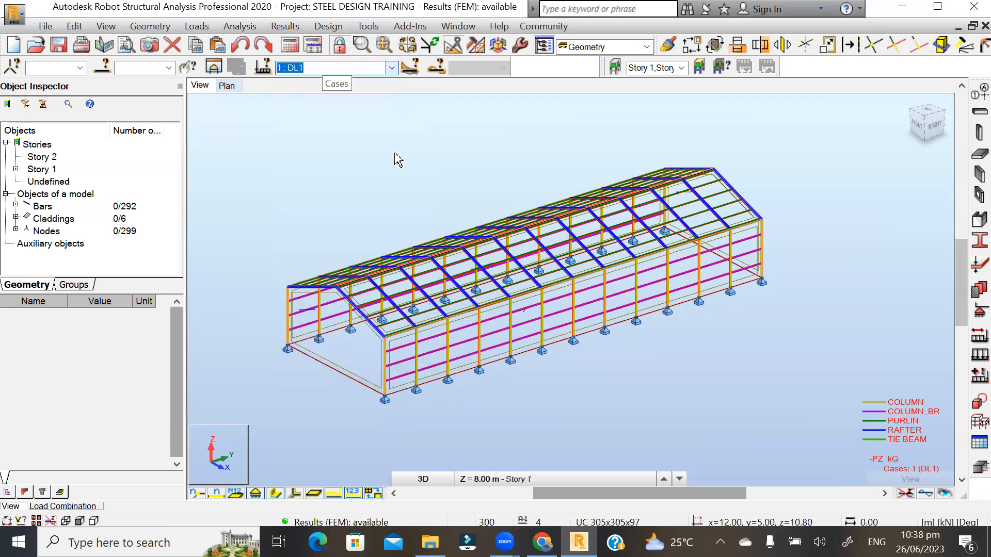
left_click(299, 529)
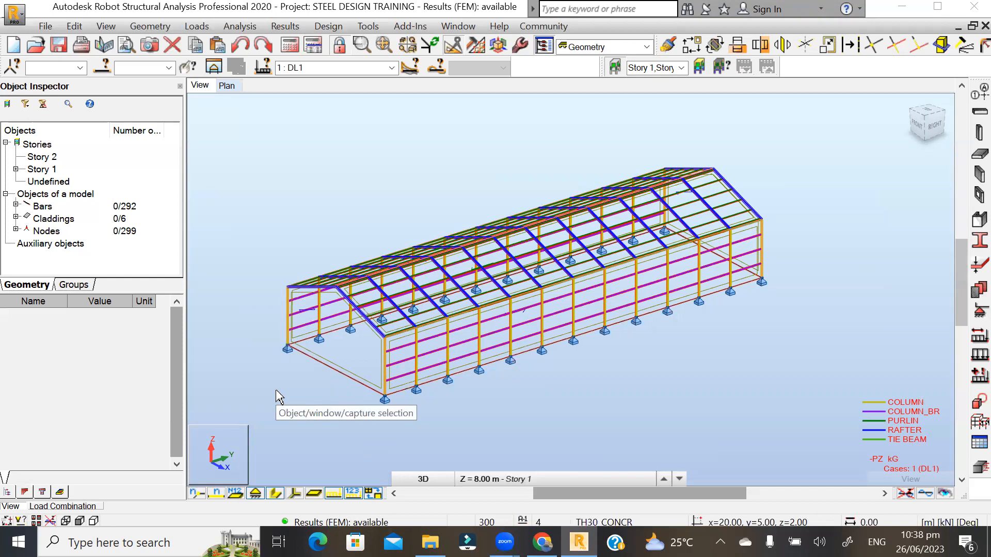
middle_click_drag(287, 372, 472, 338, "shift")
scroll(705, 348, "up", 3)
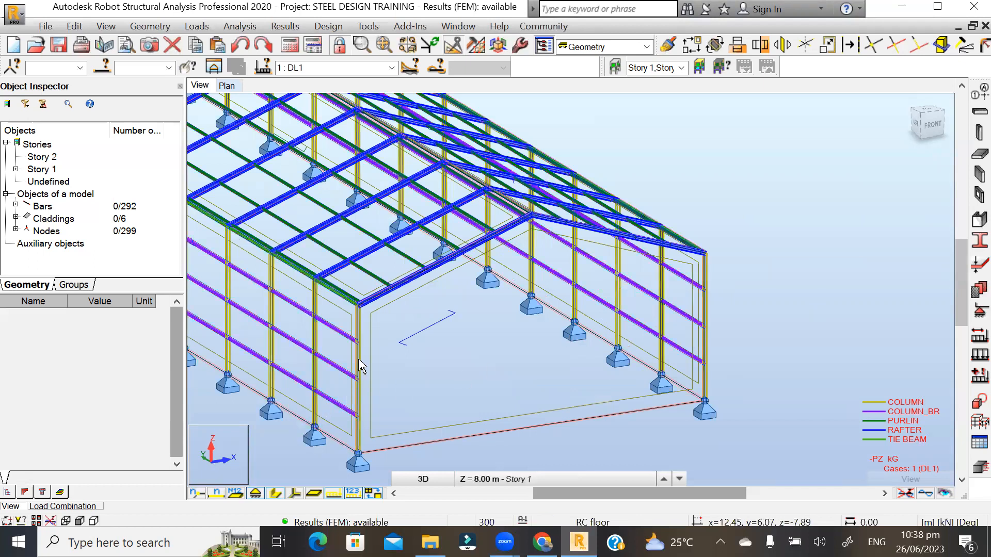
scroll(371, 343, "up", 2)
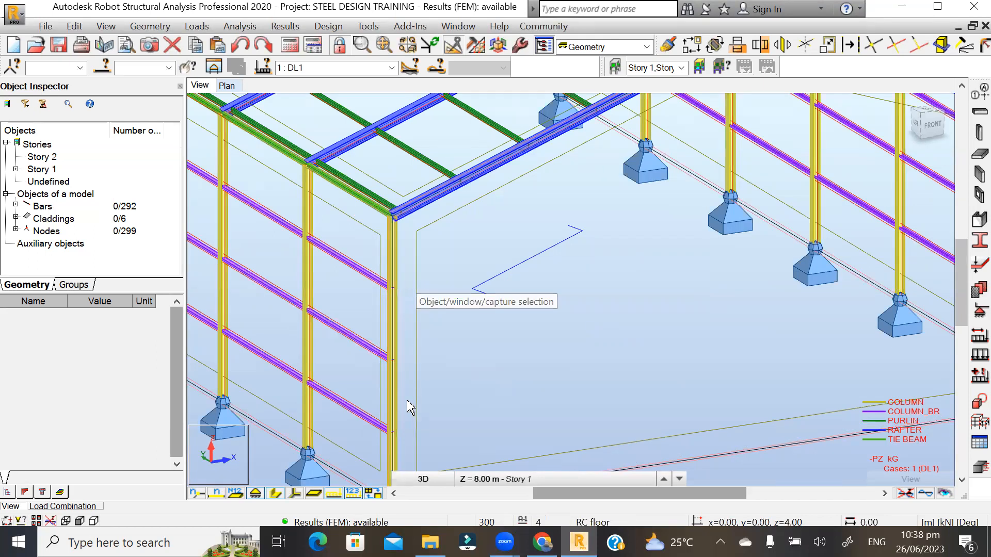
scroll(367, 394, "down", 1)
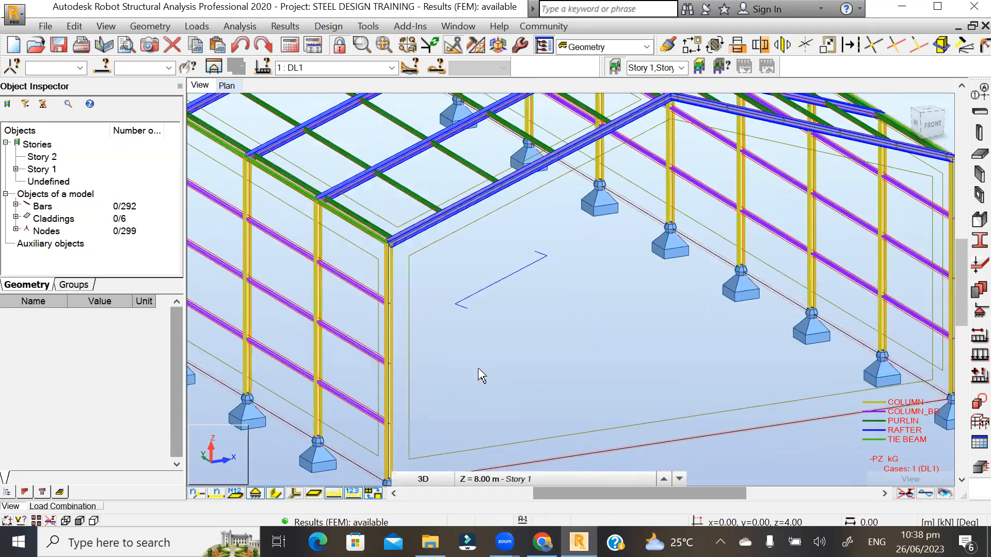
scroll(600, 361, "down", 2)
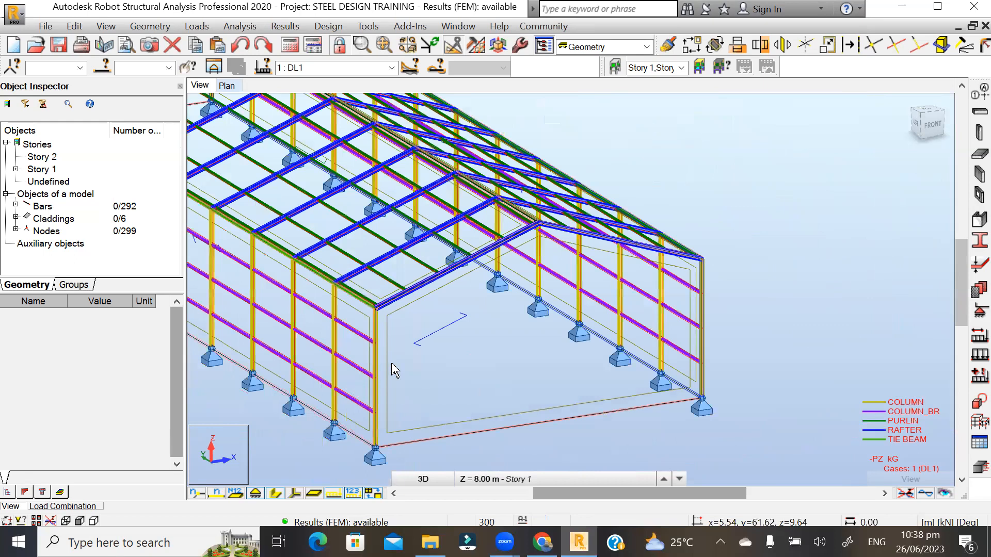
scroll(393, 369, "up", 3)
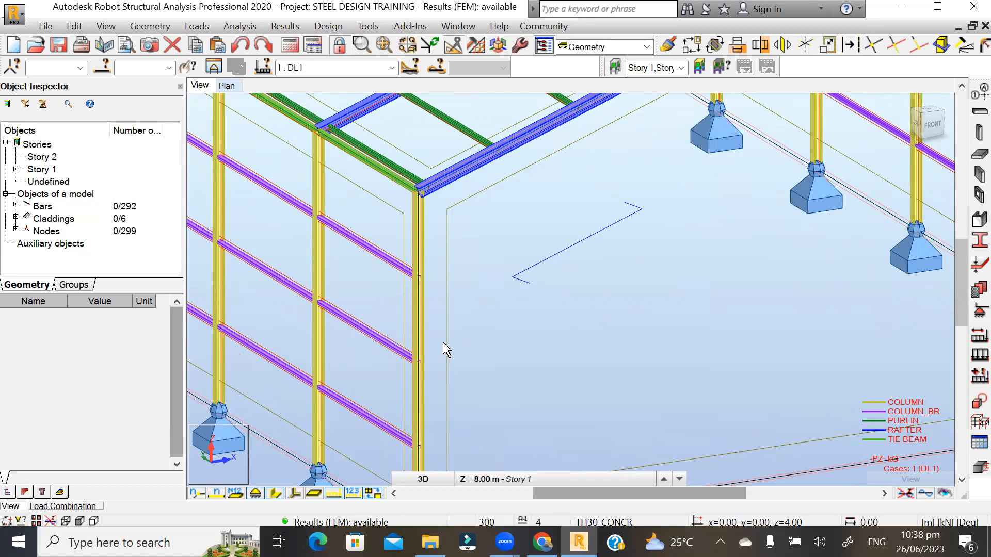
scroll(445, 347, "down", 1)
scroll(349, 382, "down", 3)
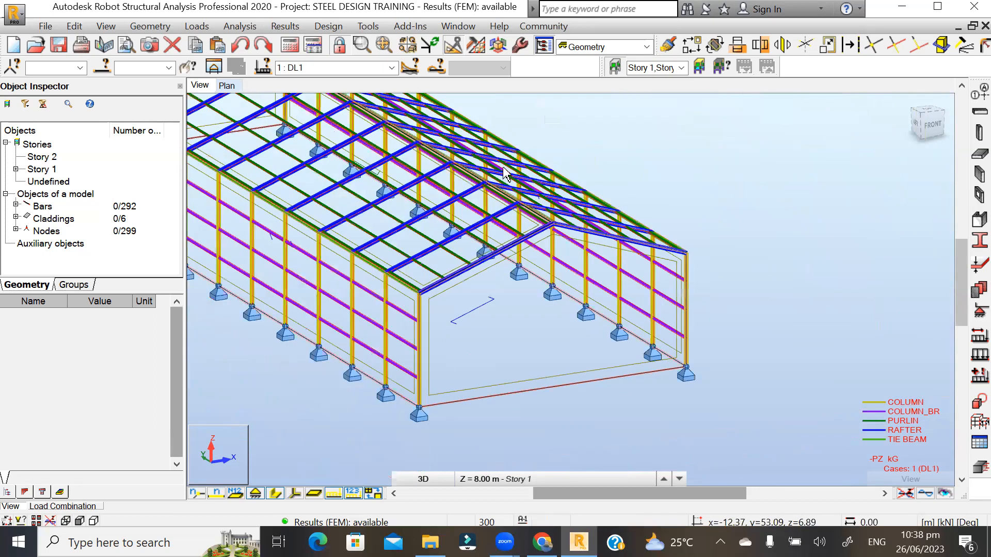
left_click(646, 47)
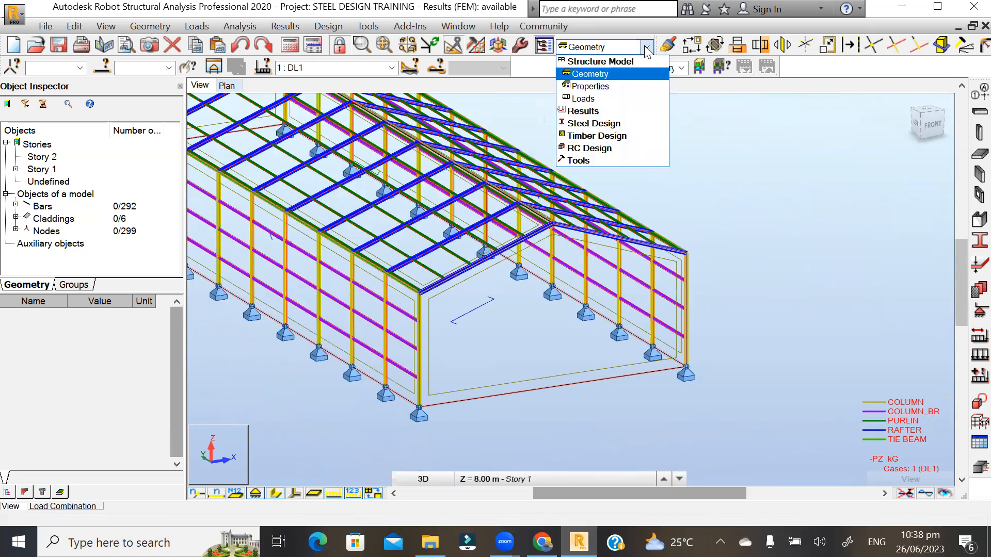
left_click(713, 142)
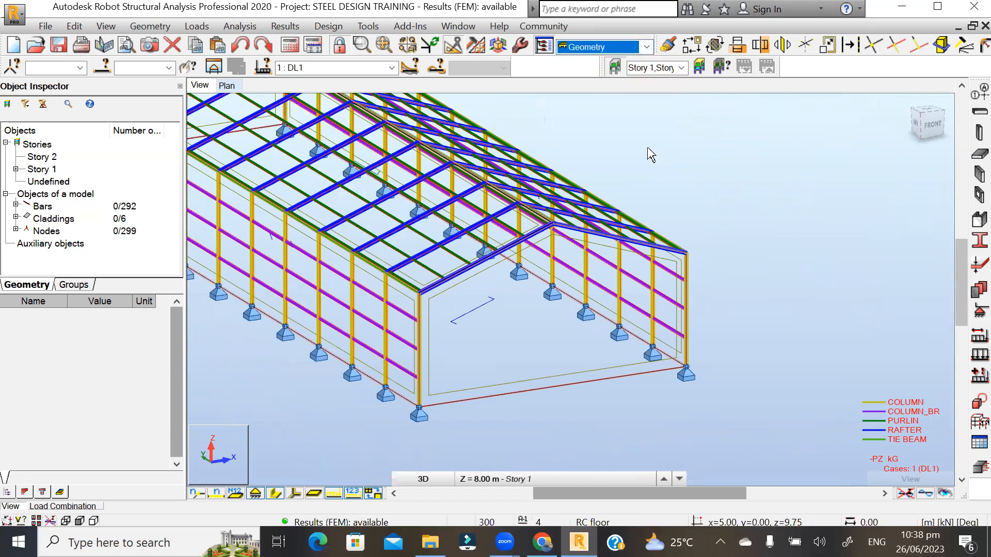
scroll(498, 150, "up", 1)
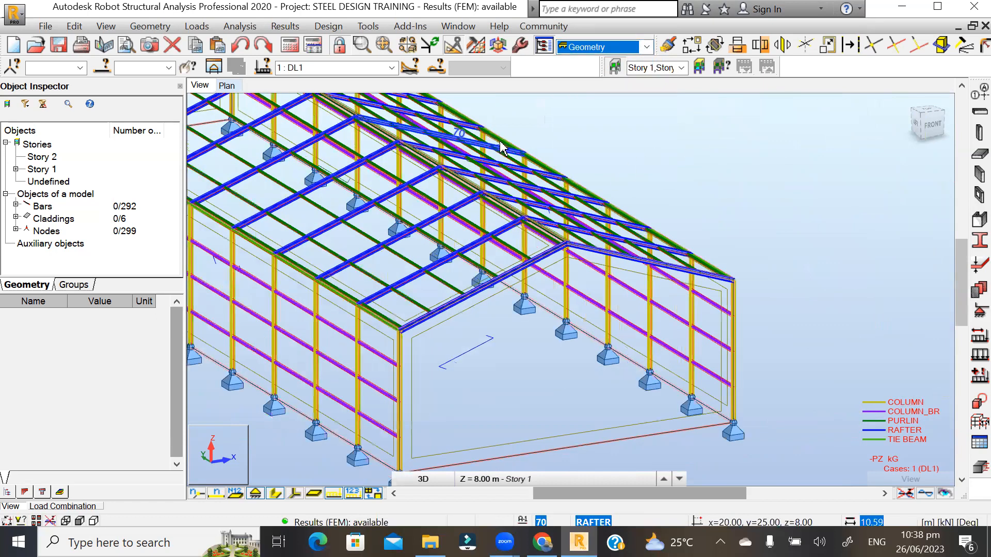
scroll(542, 143, "up", 2)
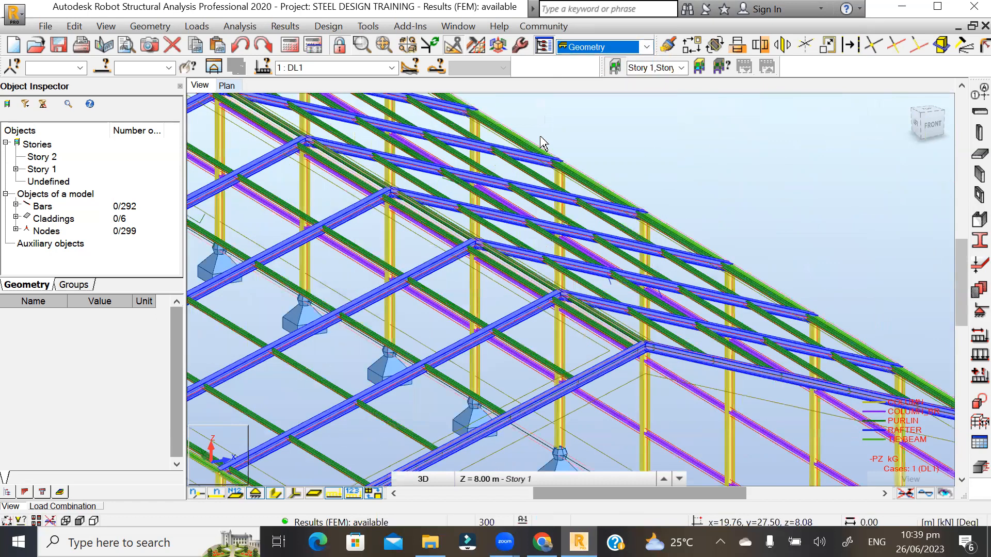
scroll(542, 144, "down", 1)
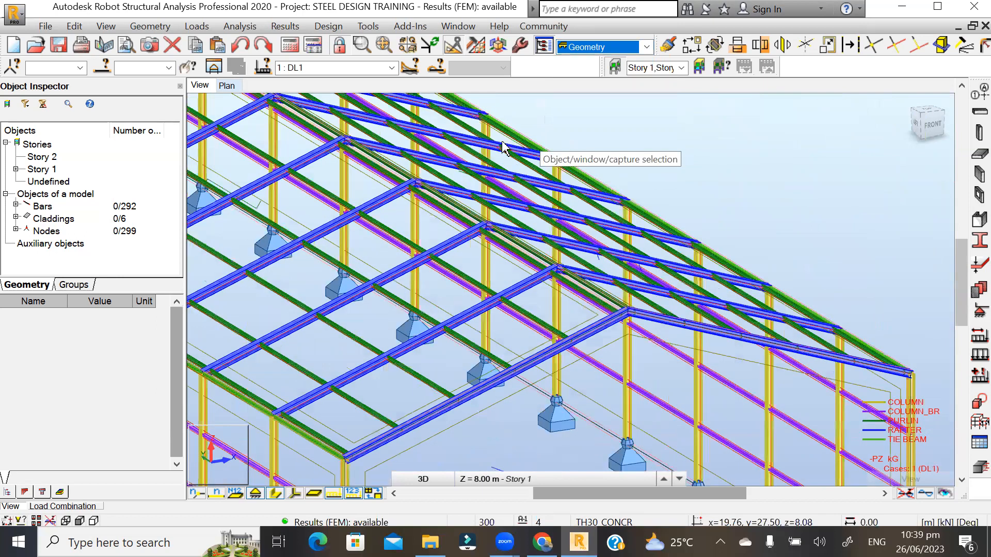
scroll(542, 341, "up", 1)
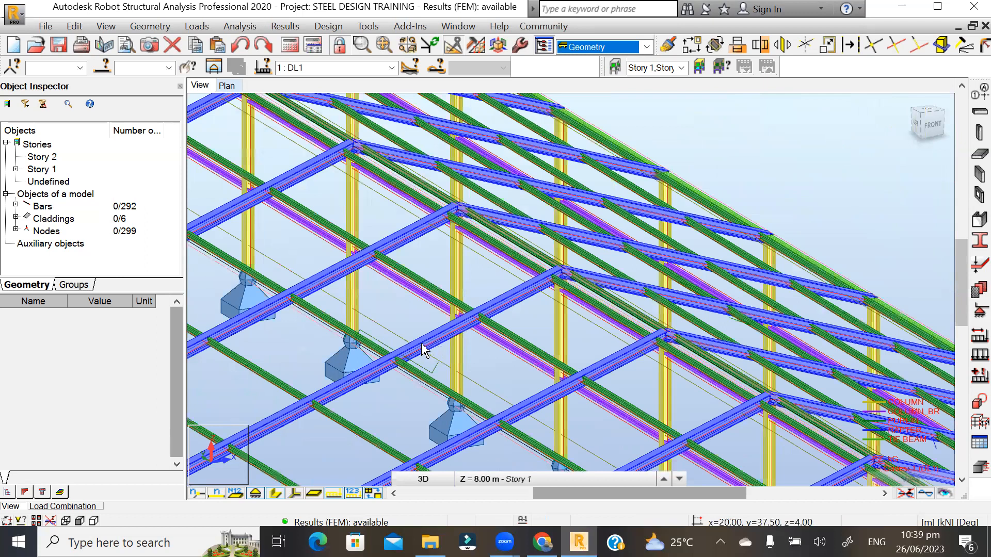
- Isolate rafter bars 79 and 80 in a new view seen from the FRONT, selection cleared
left_click(422, 350)
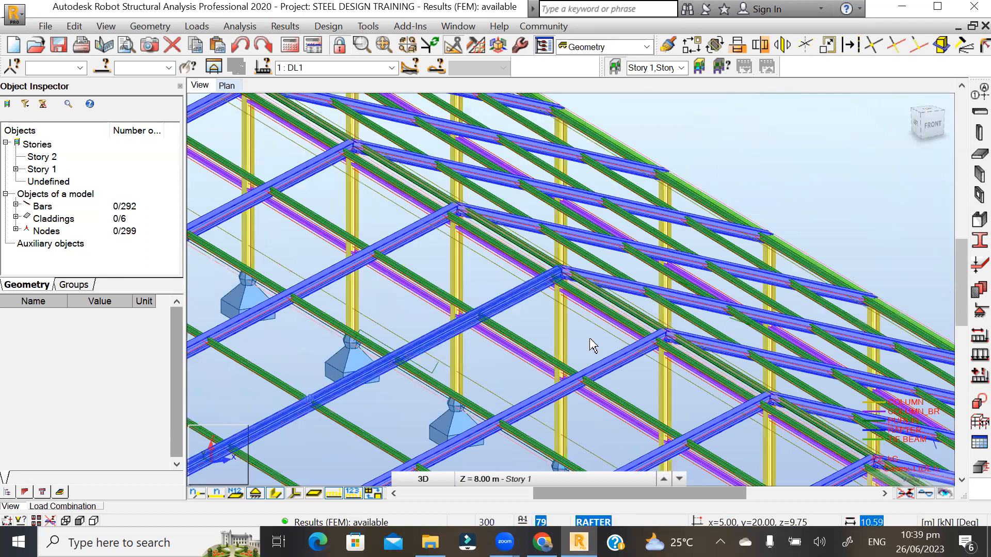
left_click(591, 287, "ctrl")
scroll(529, 241, "down", 1)
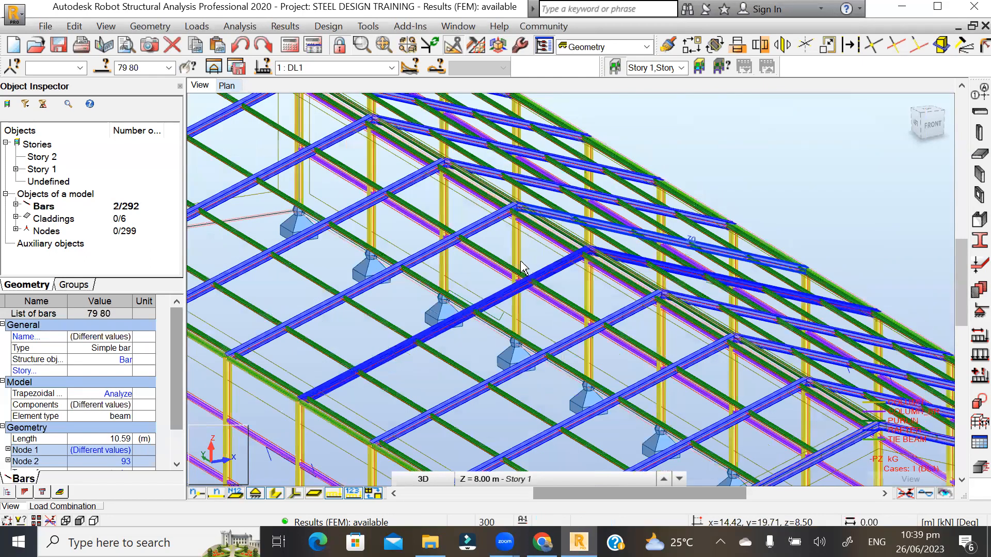
left_click(215, 71)
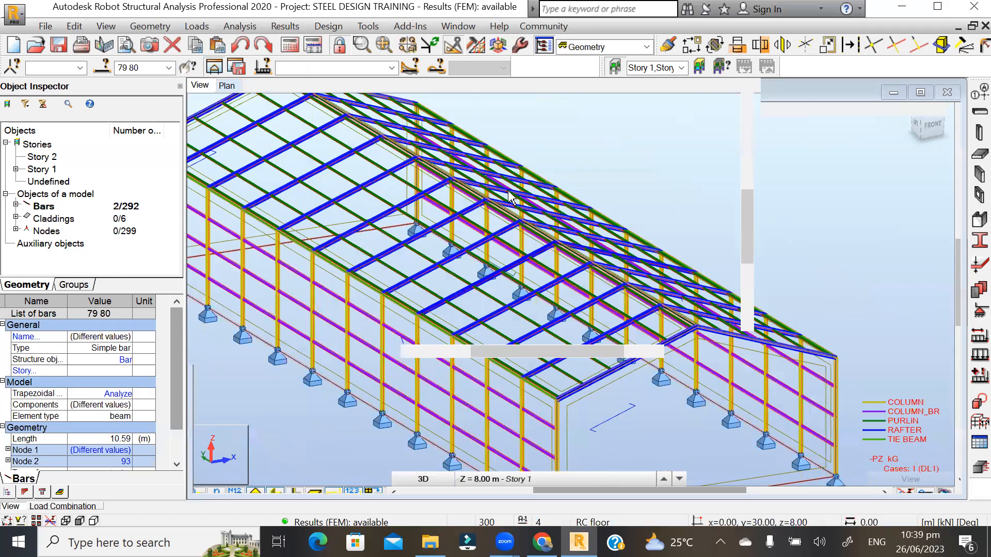
mouse_move(771, 202)
middle_mouse_down("shift")
mouse_move(738, 207)
mouse_move(749, 194)
middle_mouse_up("shift")
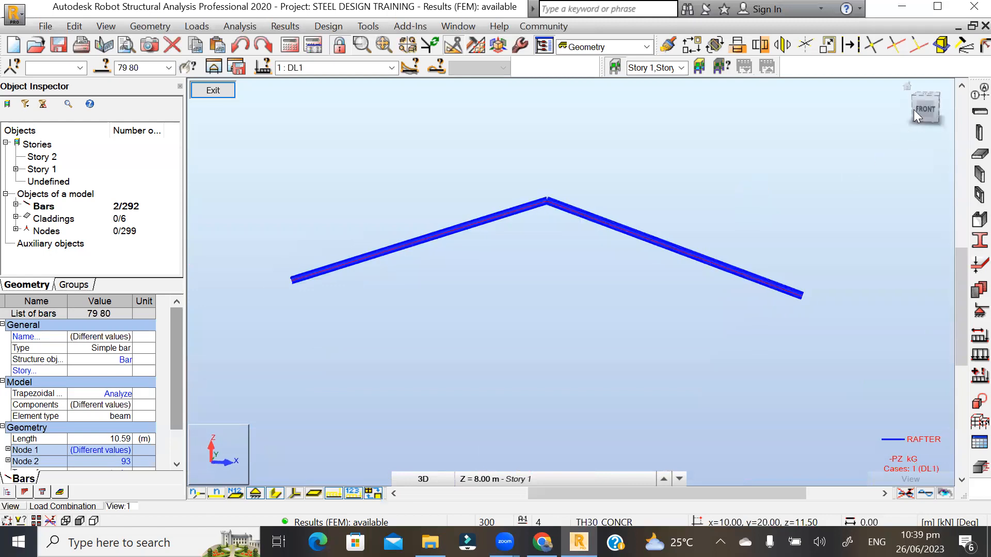
left_click(923, 108)
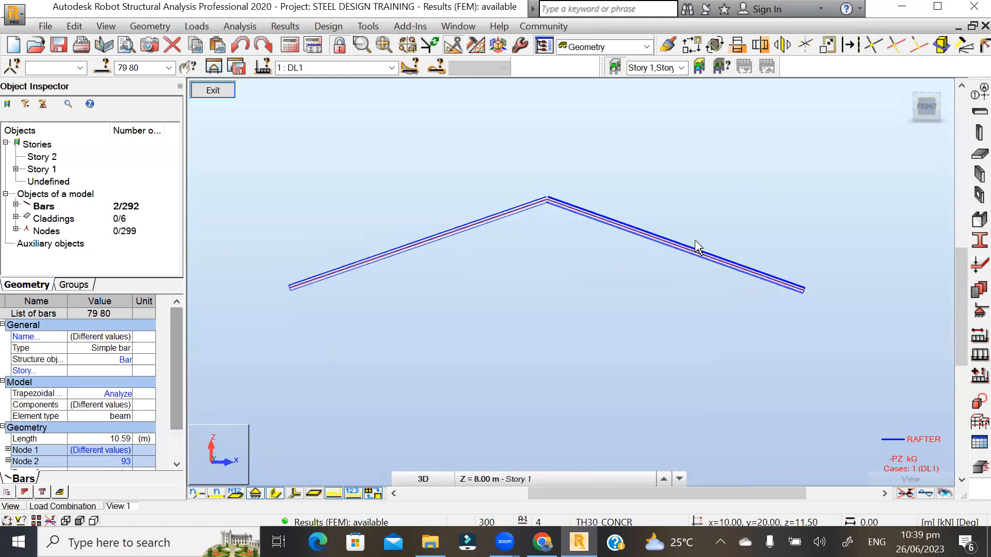
left_click(478, 310)
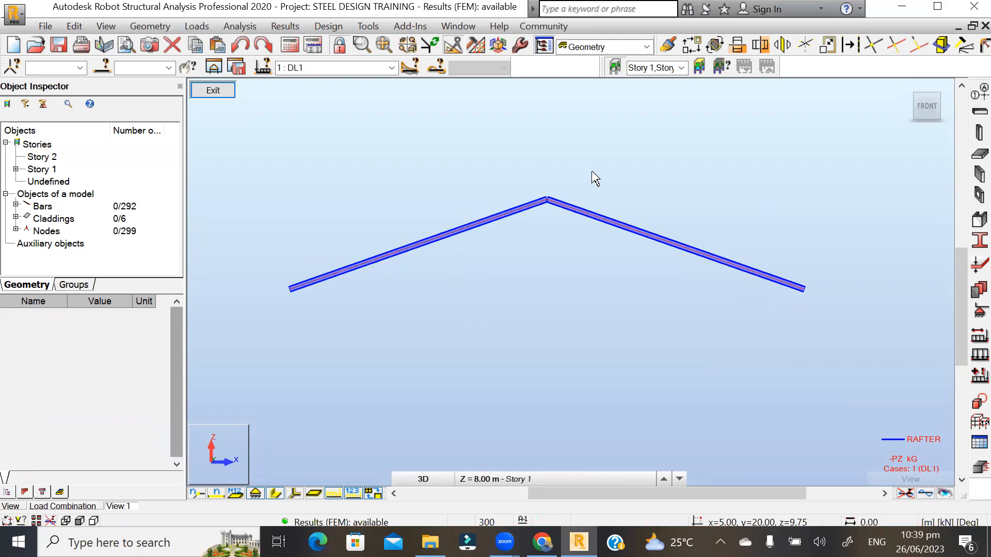
scroll(594, 178, "up", 1)
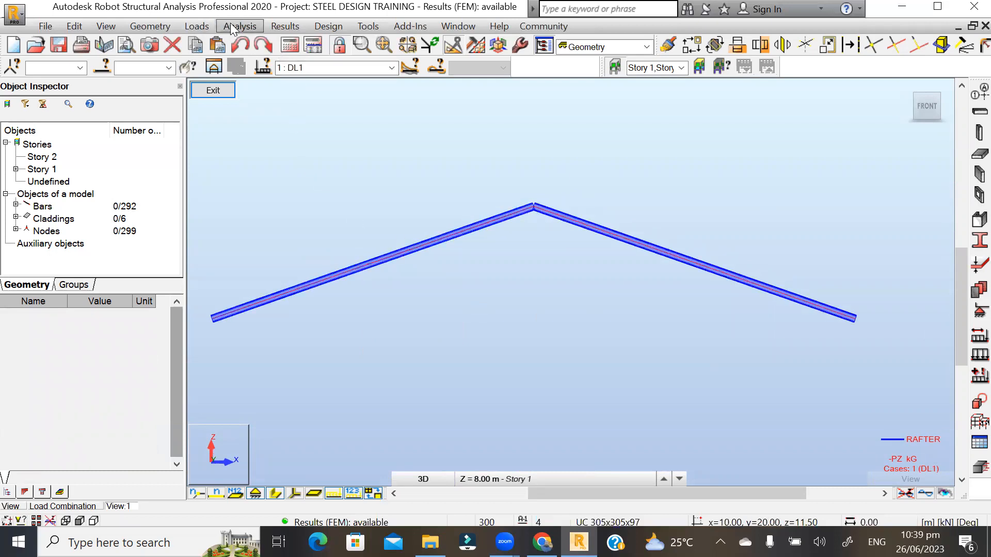
- Draw the My Moment diagram on the rafters via Results > Diagrams for Bars (max 30.85, min -23.37)
left_click(283, 28)
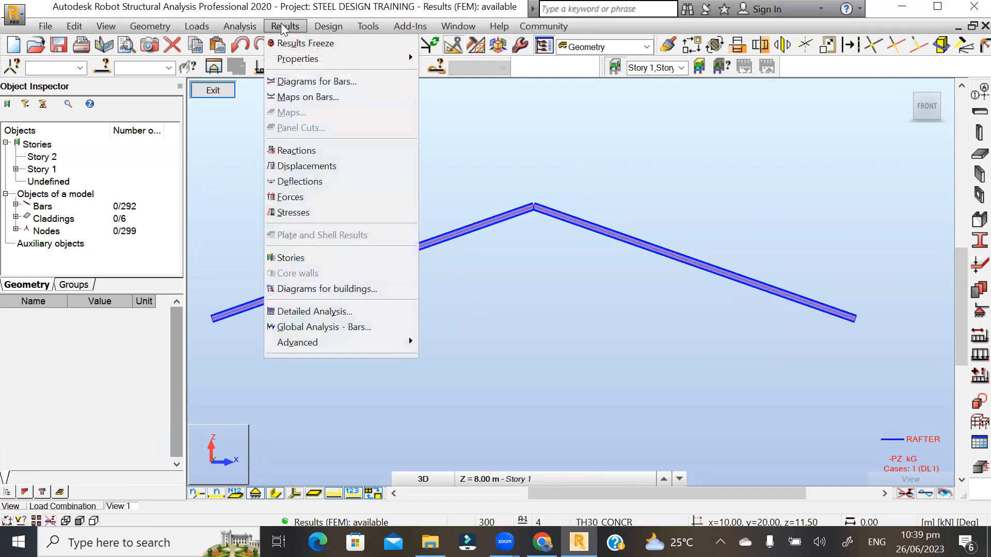
left_click(316, 82)
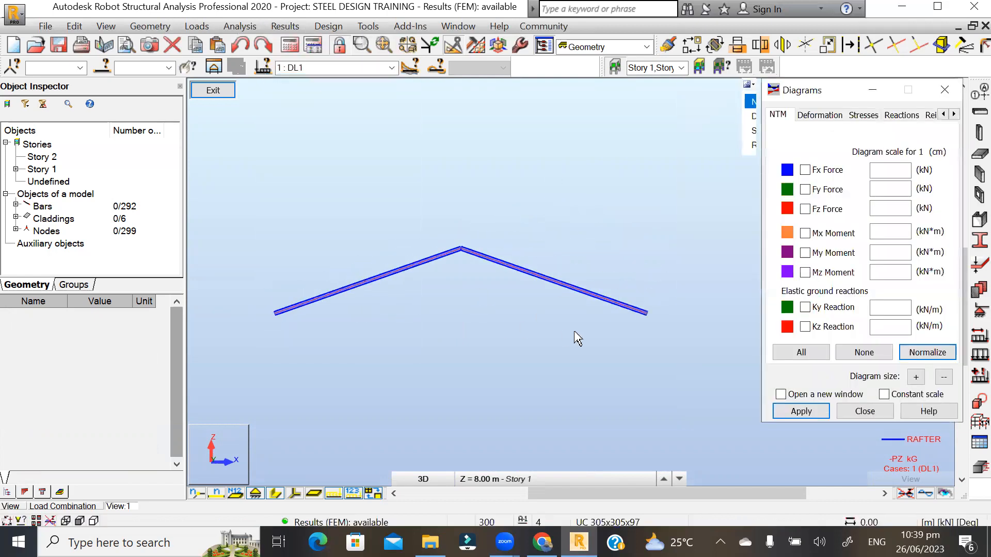
left_click(809, 412)
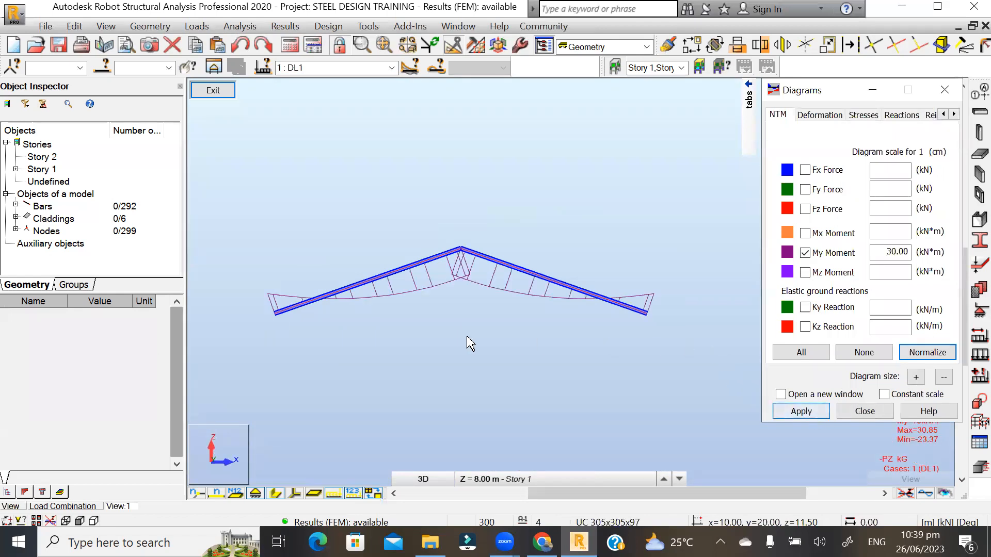
scroll(445, 288, "up", 1)
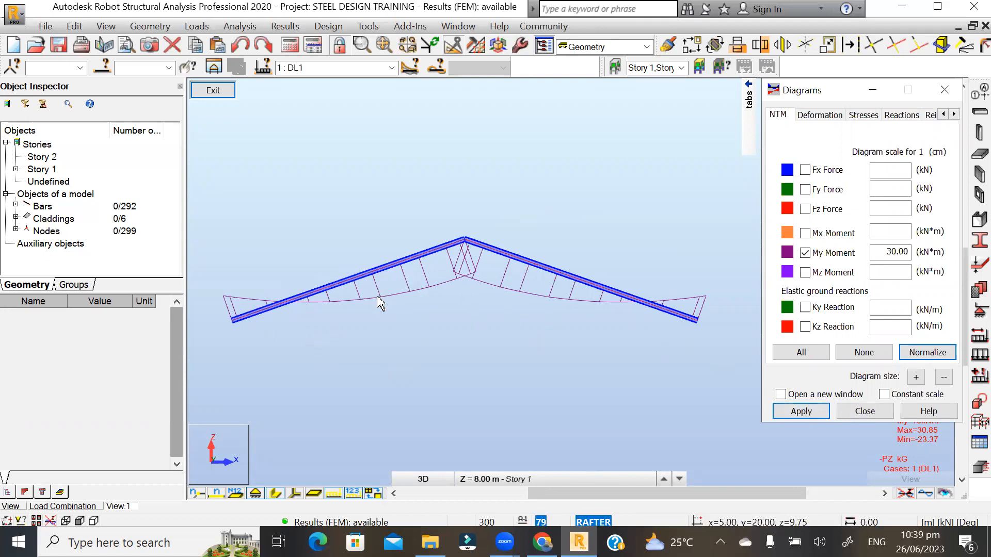
- Give the moment diagram text labels, differentiated positive/negative colours and filled areas, then apply
mouse_move(748, 98)
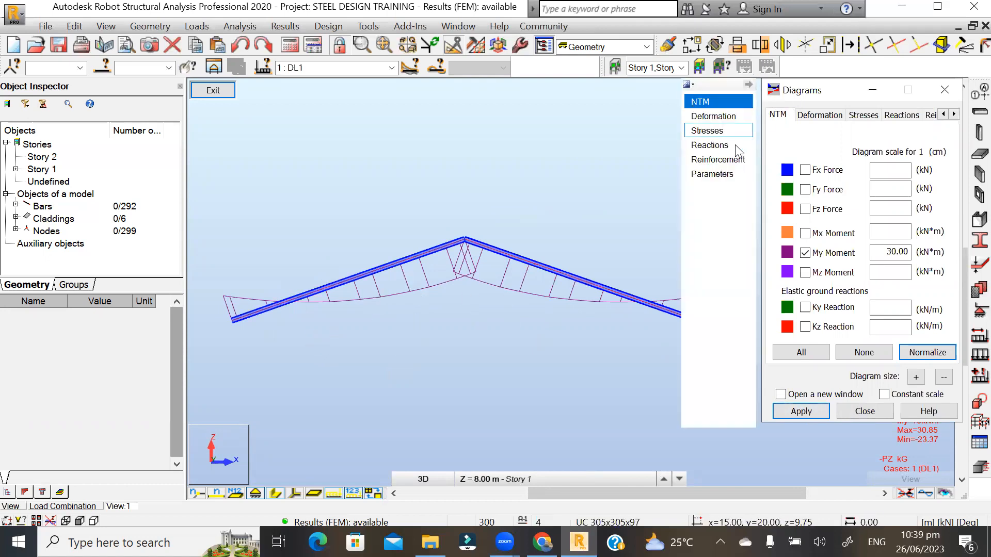
left_click(712, 174)
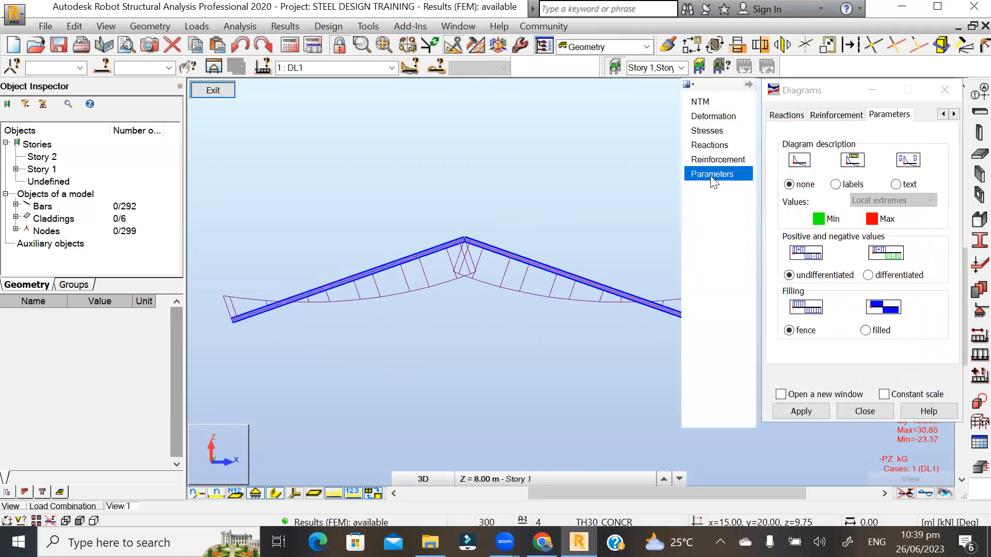
left_click(896, 184)
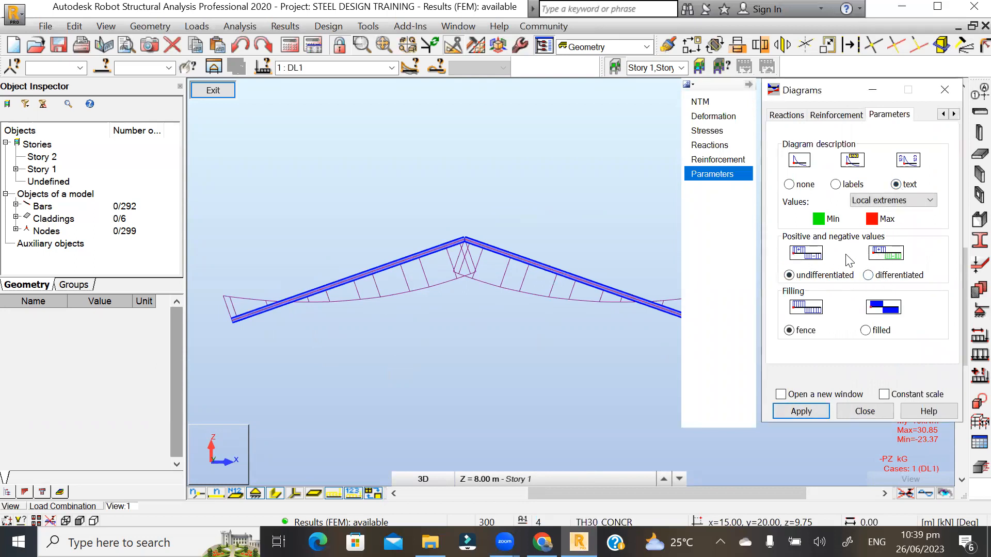
left_click(868, 275)
left_click(791, 276)
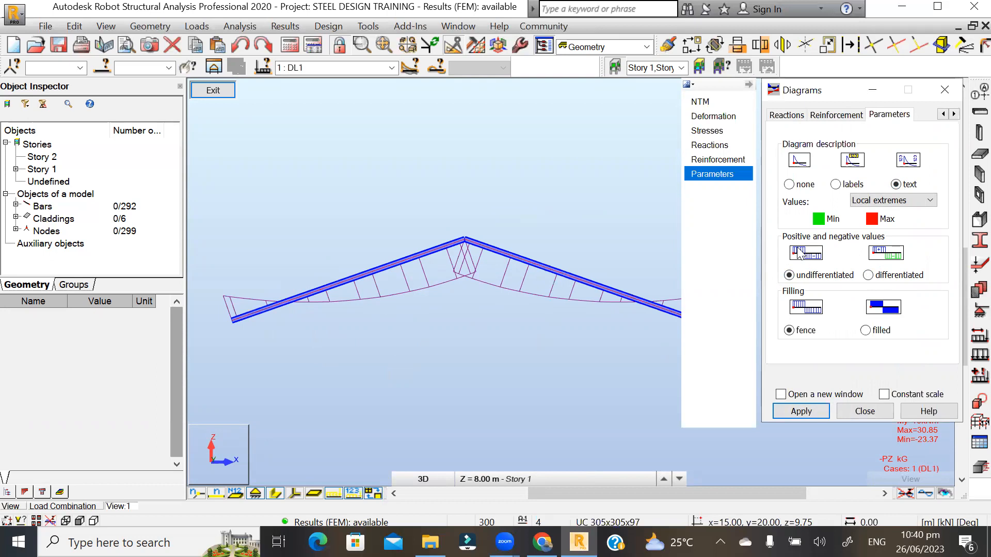
left_click(869, 275)
left_click(871, 332)
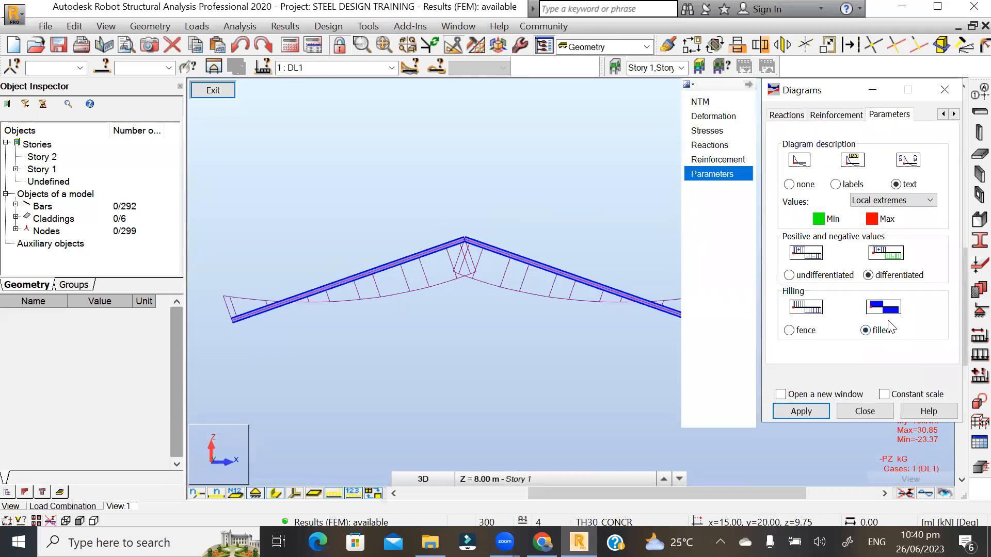
left_click(801, 412)
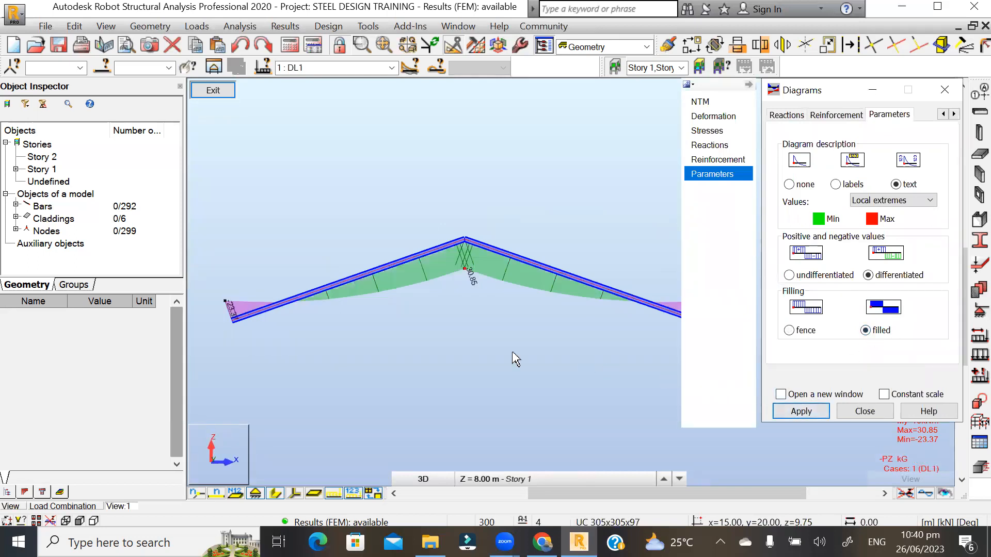
scroll(340, 349, "down", 2)
scroll(406, 332, "up", 3)
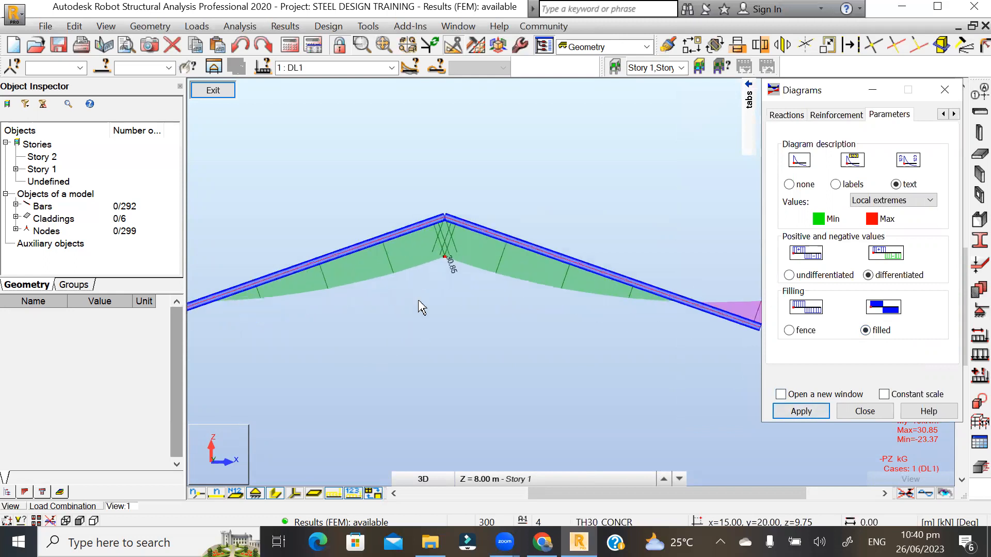
scroll(444, 315, "up", 5)
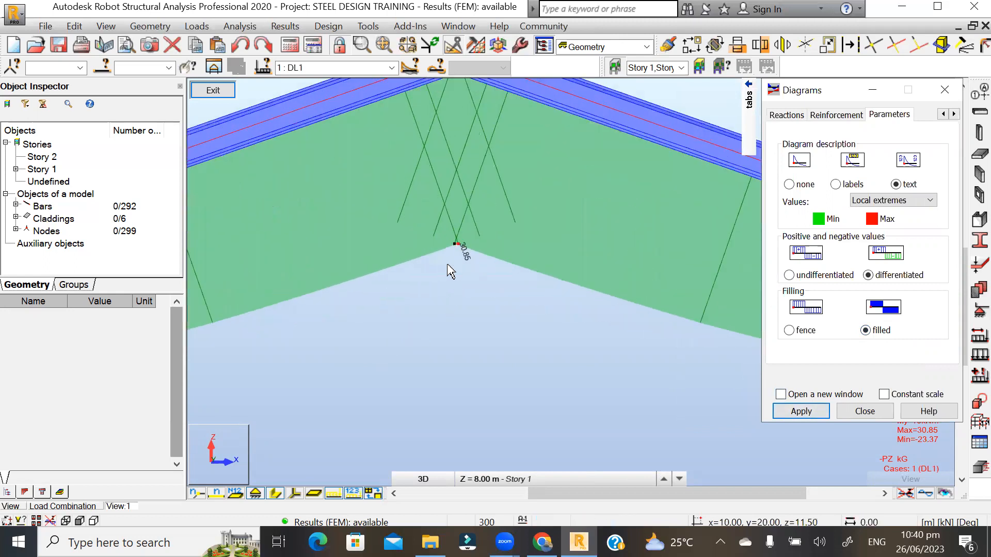
scroll(462, 281, "down", 4)
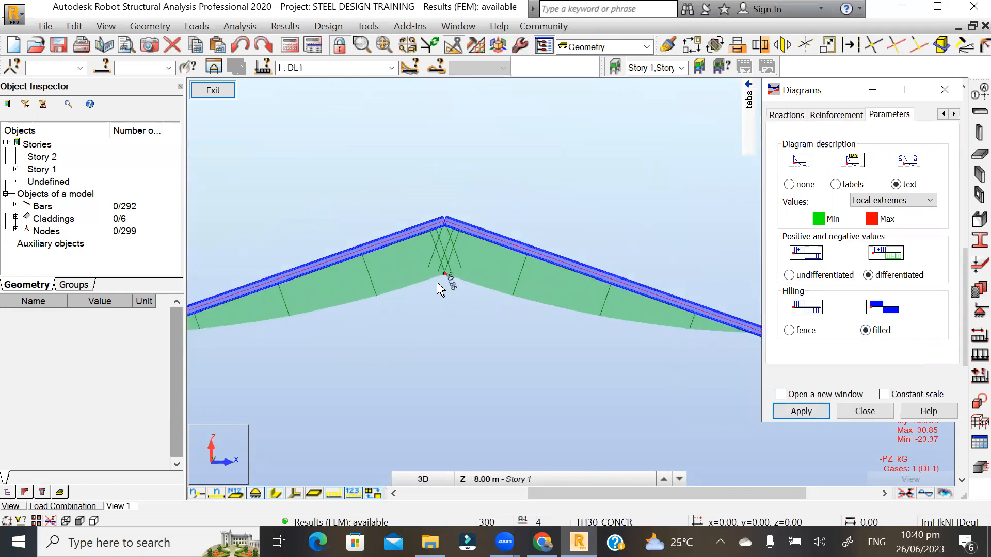
scroll(438, 289, "down", 2)
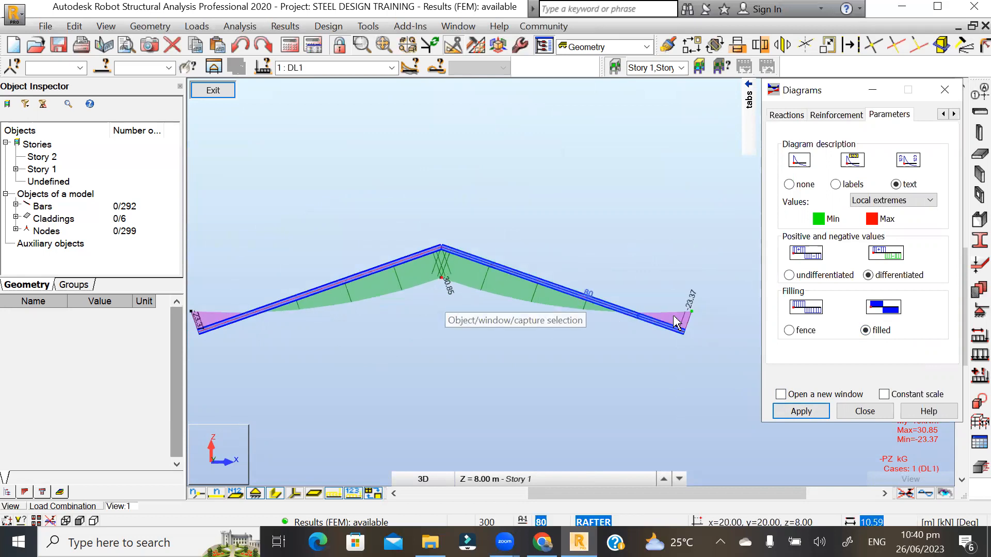
scroll(694, 321, "up", 3)
scroll(661, 317, "down", 4)
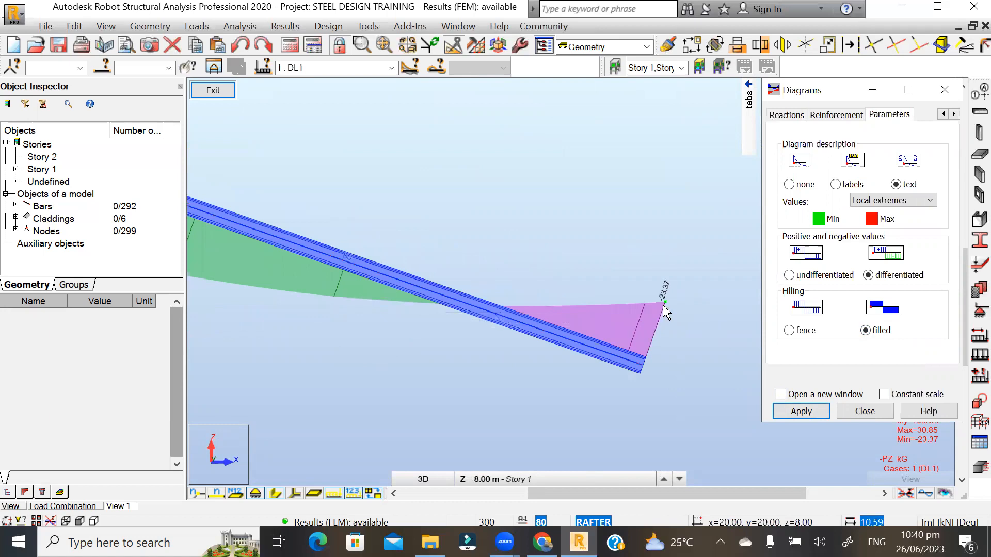
scroll(257, 322, "up", 2)
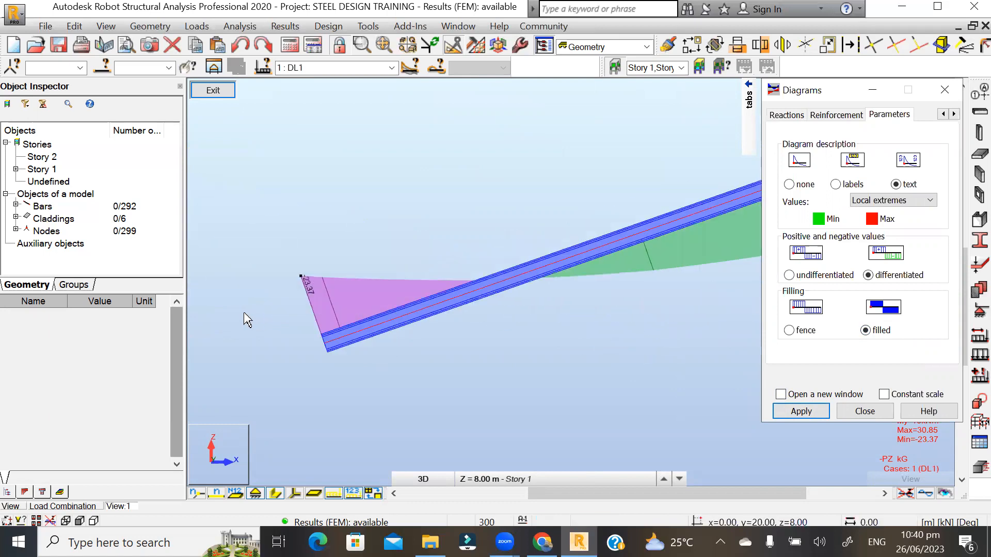
scroll(310, 308, "up", 1)
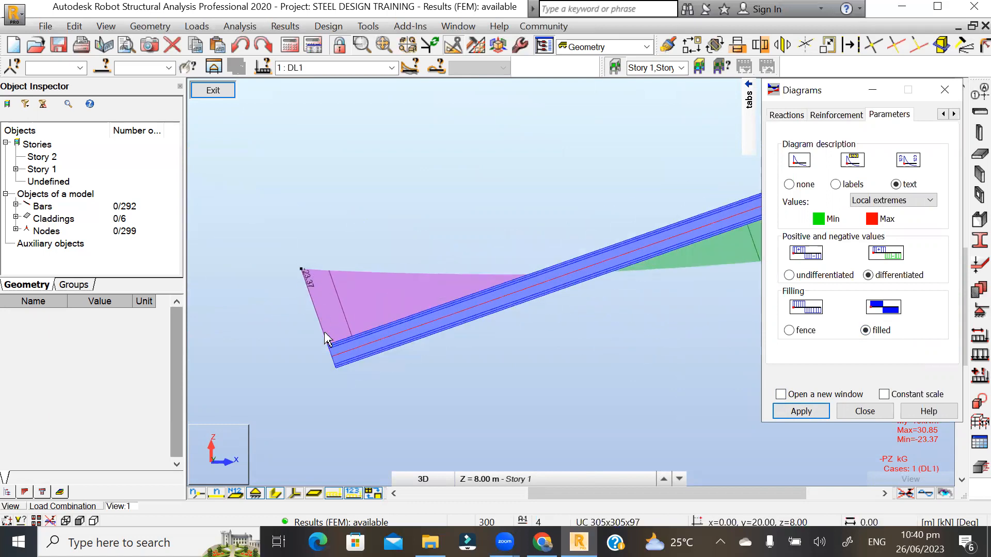
scroll(220, 299, "down", 3)
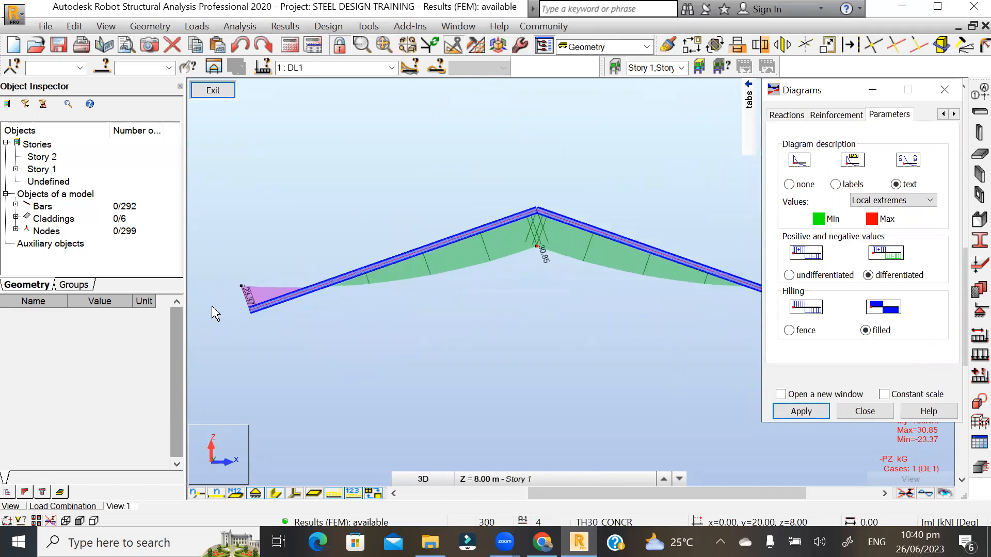
scroll(214, 309, "down", 2)
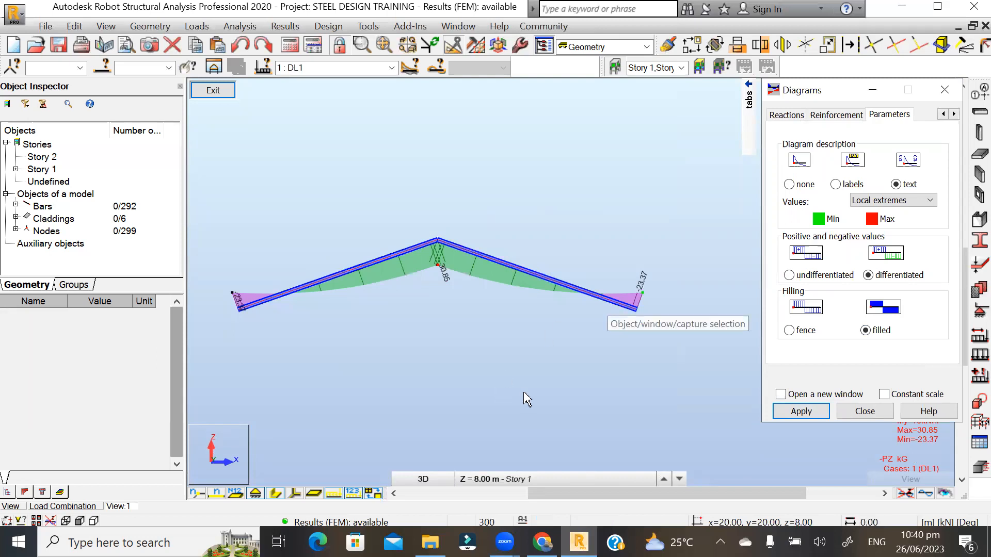
scroll(395, 257, "up", 3)
scroll(478, 283, "up", 3)
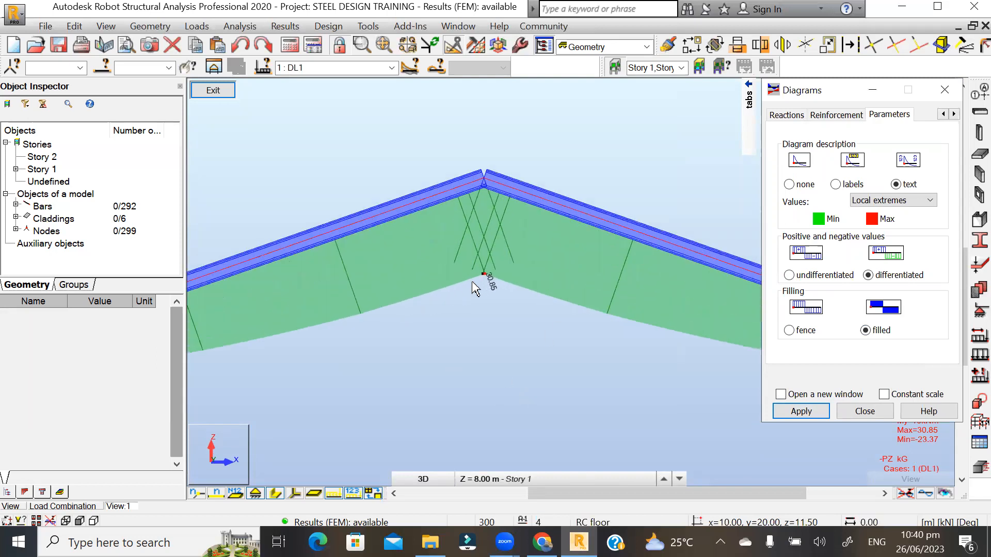
scroll(481, 275, "down", 3)
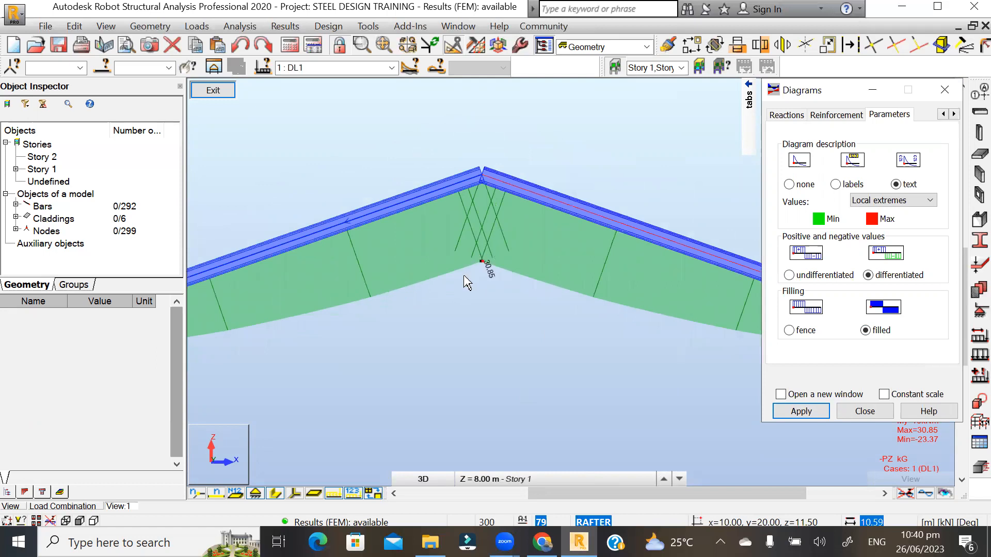
scroll(482, 331, "down", 2)
scroll(483, 230, "down", 2)
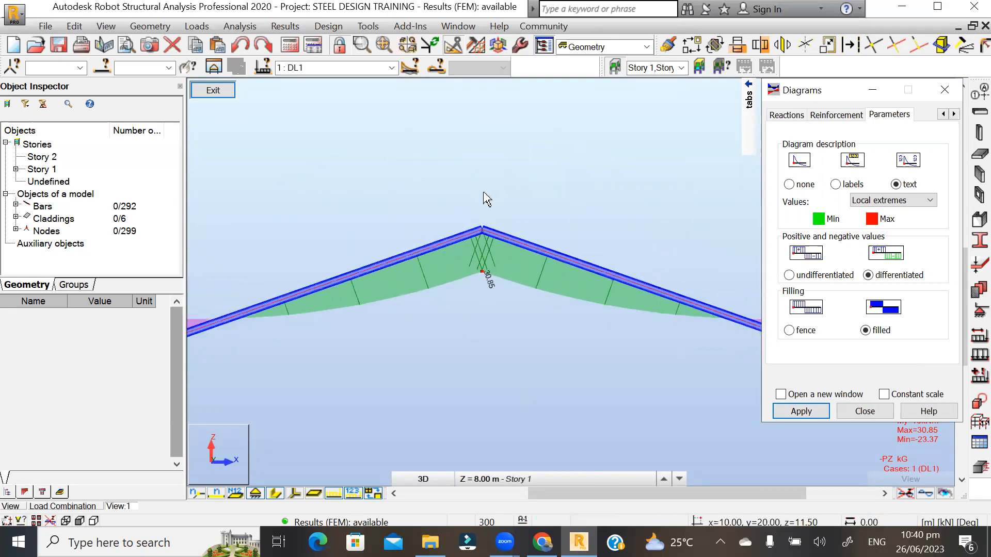
scroll(467, 255, "up", 2)
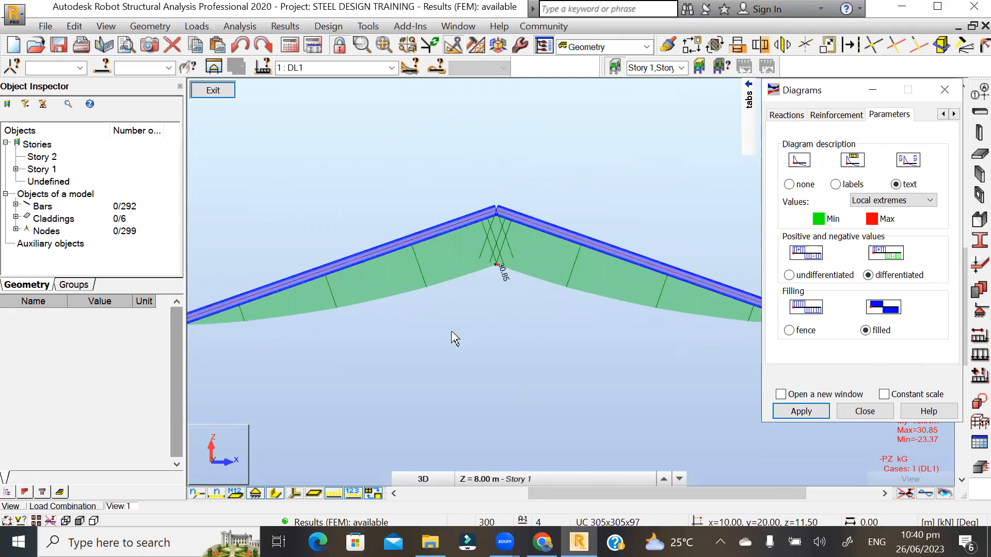
scroll(487, 340, "down", 2)
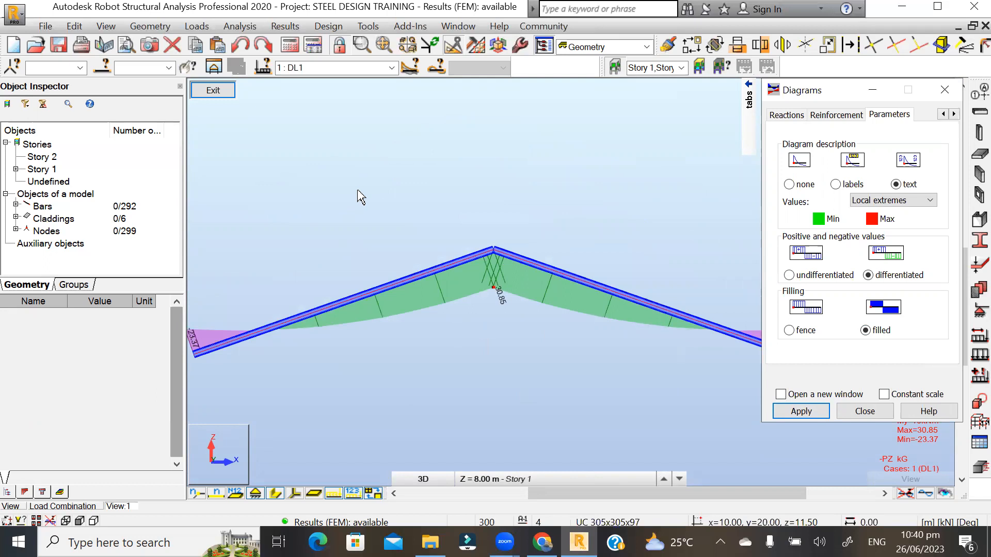
mouse_move(425, 171)
middle_mouse_down("shift")
mouse_move(398, 177)
mouse_move(433, 184)
mouse_move(441, 171)
middle_mouse_up("shift")
scroll(491, 310, "up", 2)
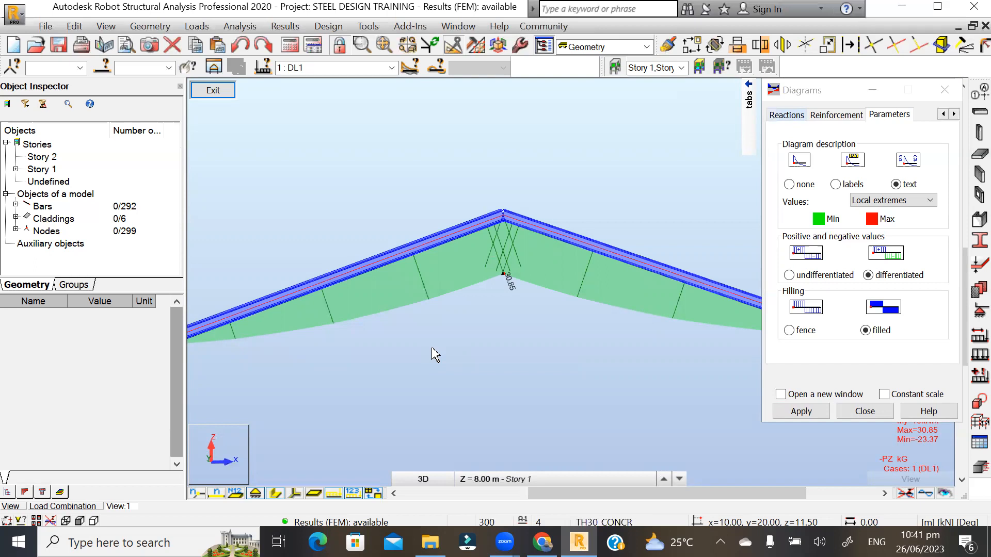
scroll(457, 330, "down", 3)
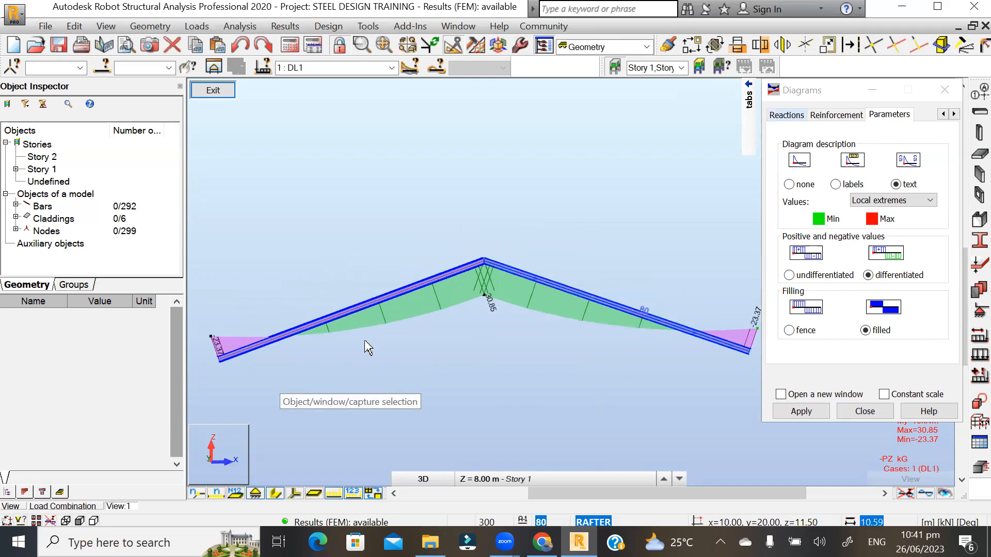
scroll(454, 338, "up", 2)
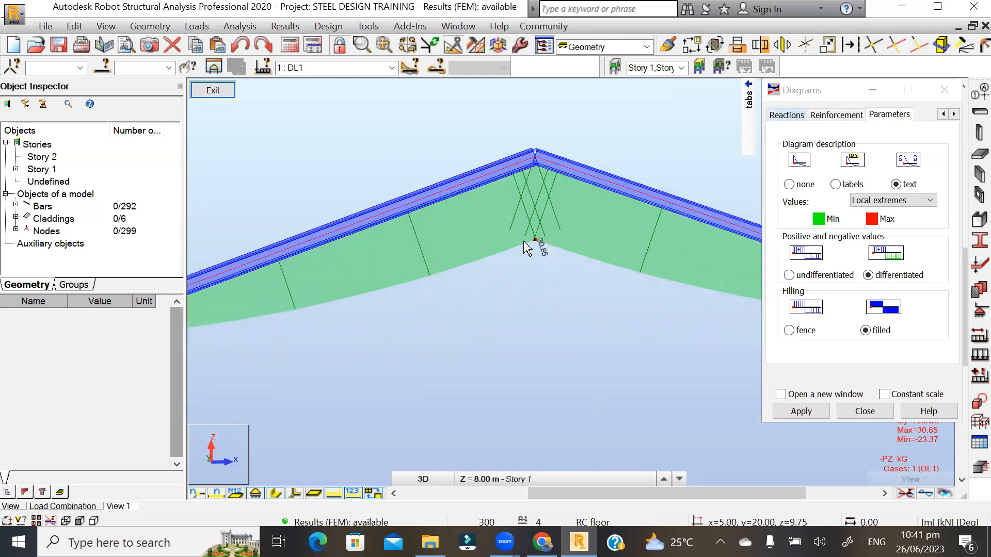
scroll(449, 329, "down", 2)
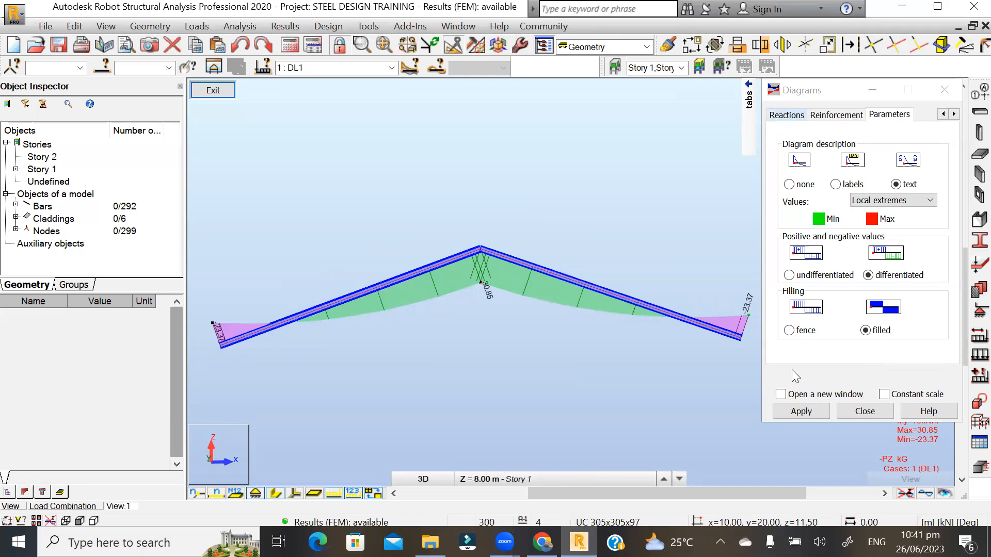
mouse_move(750, 101)
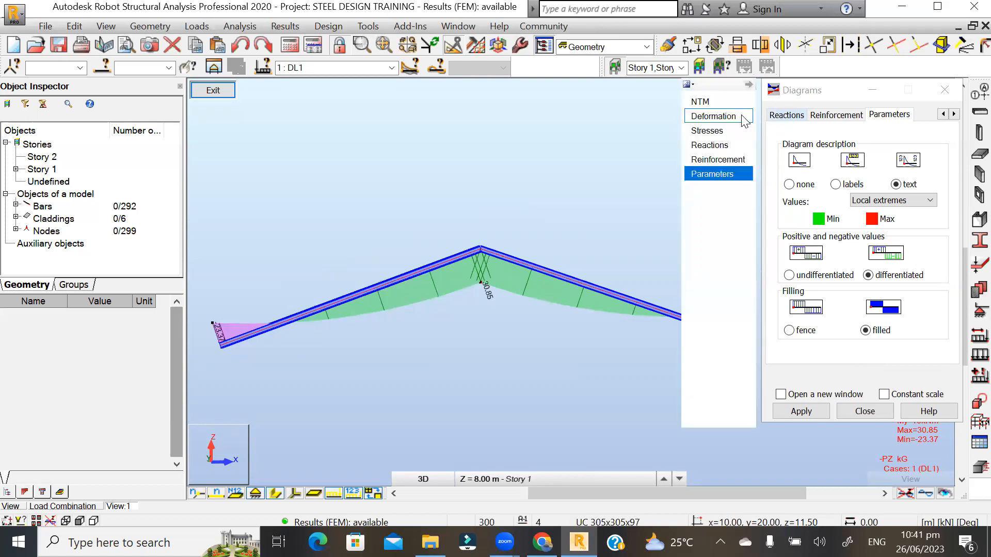
- Enlarge the My Moment diagram by stepping its scale down to 7.50 and redrawing
left_click(704, 101)
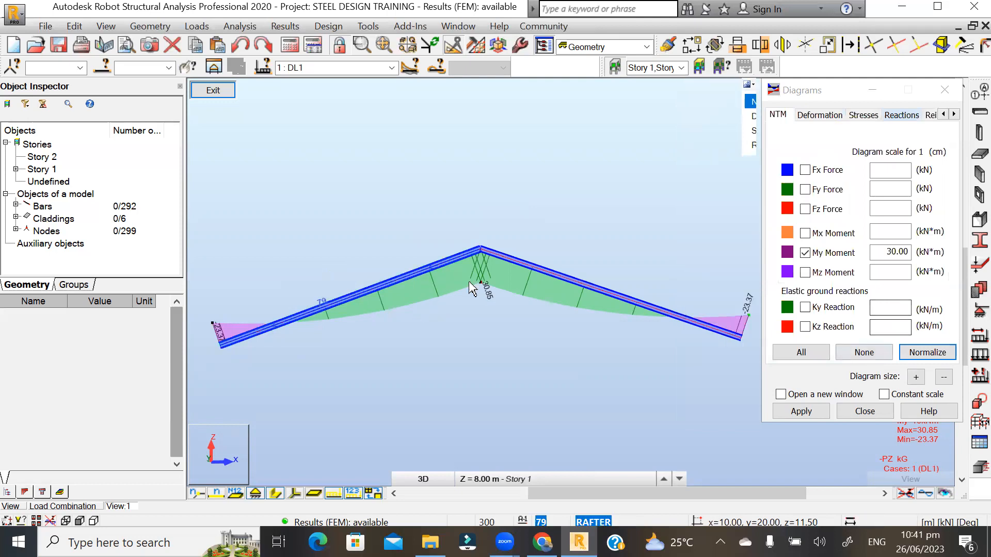
scroll(528, 274, "up", 2)
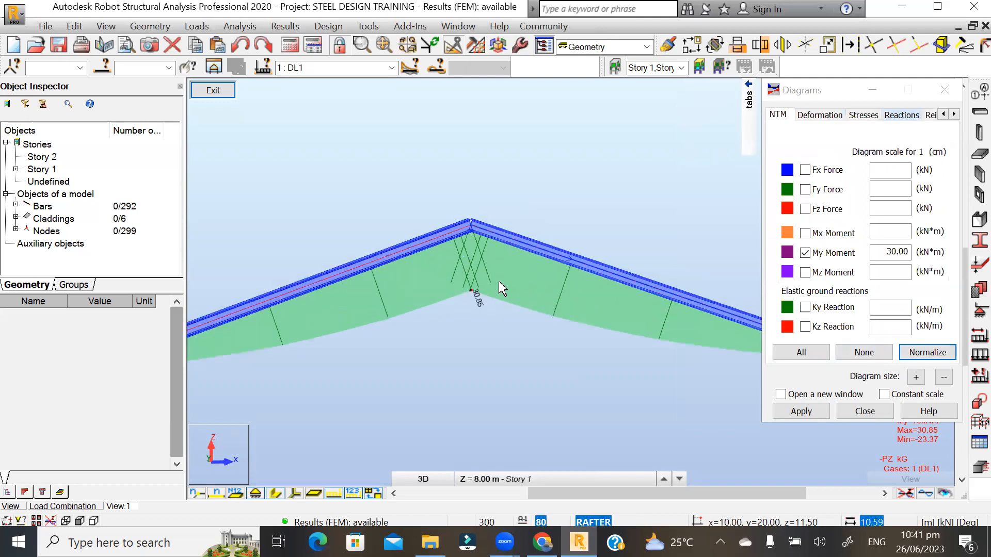
left_click(916, 378)
left_click(800, 411)
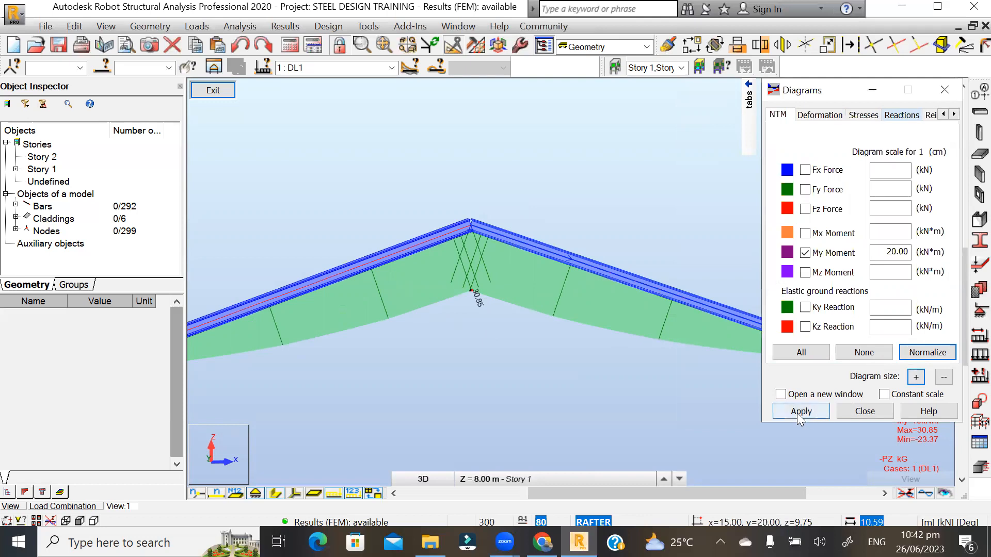
left_click(916, 378)
left_click(916, 377)
left_click(916, 377)
left_click(792, 413)
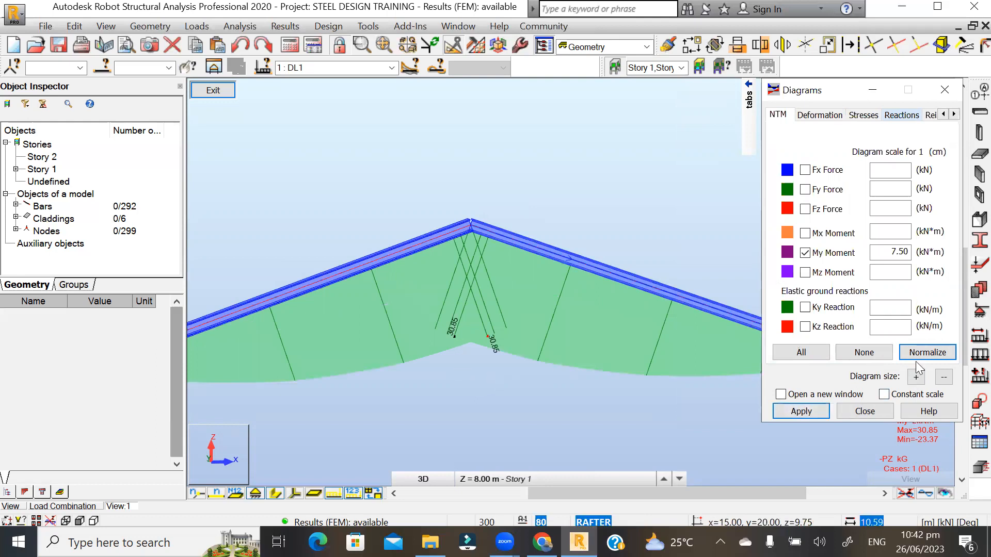
- Try scale 3.00, settle on 15.00 kN*m per cm, then switch My Moment off
left_click(916, 377)
left_click(916, 377)
left_click(795, 412)
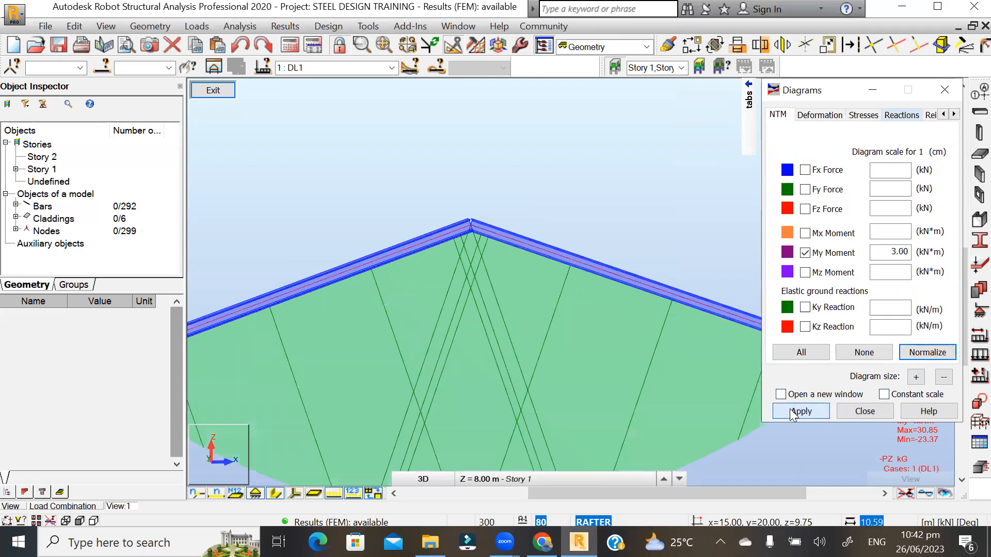
scroll(435, 336, "down", 2)
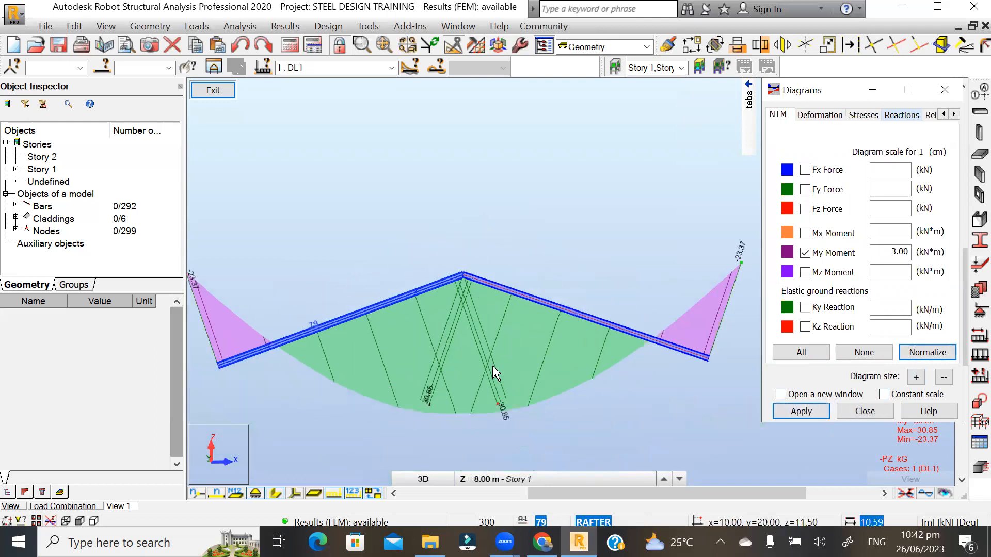
left_click(944, 377)
left_click(943, 377)
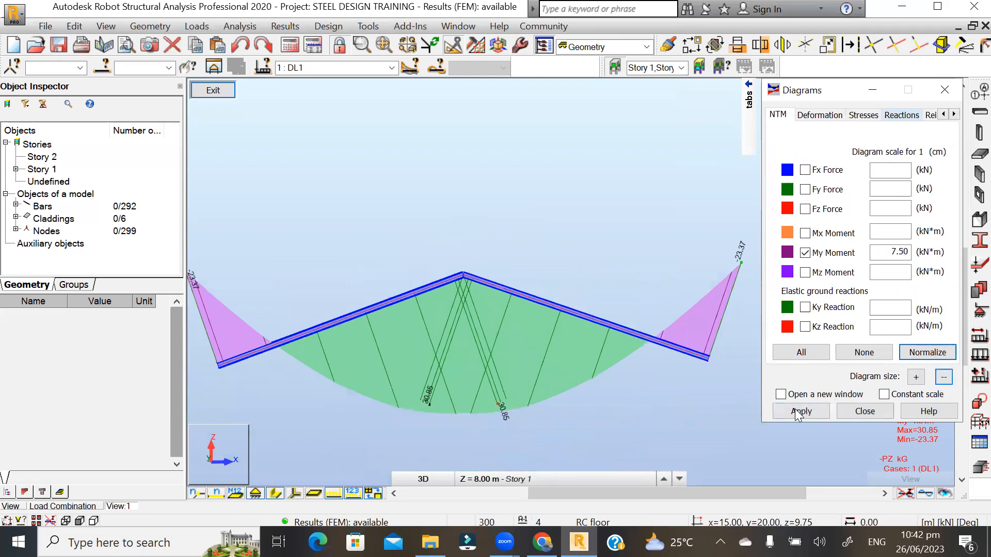
left_click(794, 411)
left_click(944, 377)
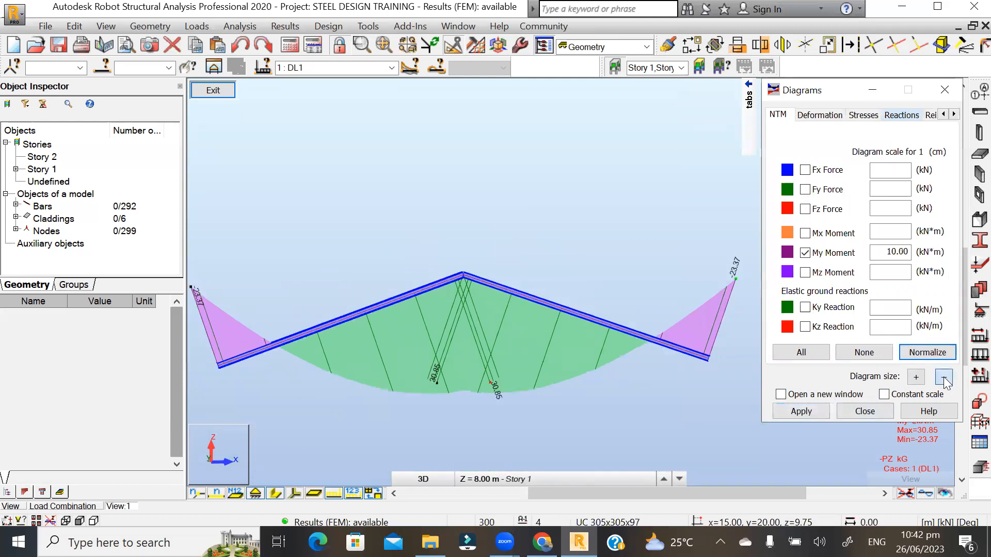
left_click(795, 412)
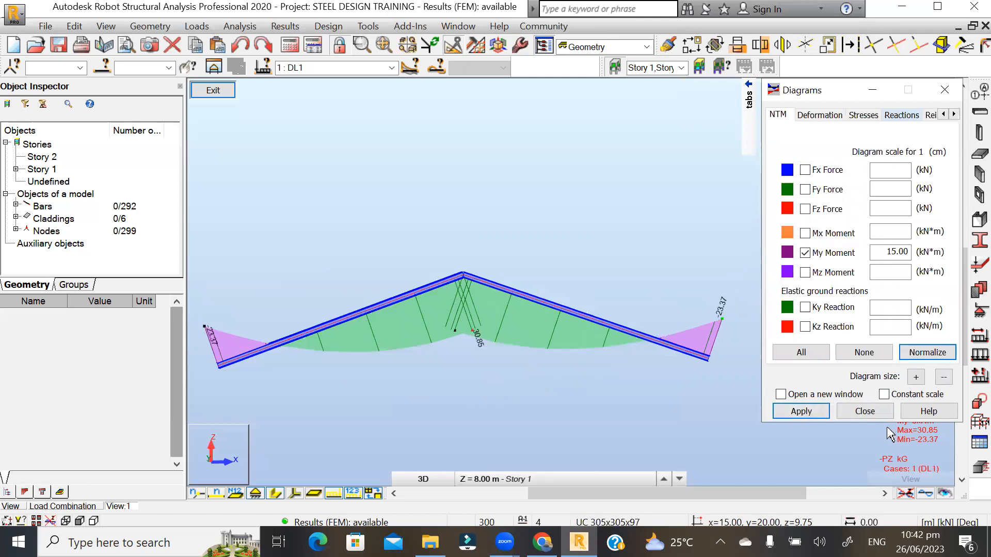
left_click(805, 253)
- Remove the moment diagram from the rafter in the Diagrams settings
mouse_move(749, 119)
left_click(712, 174)
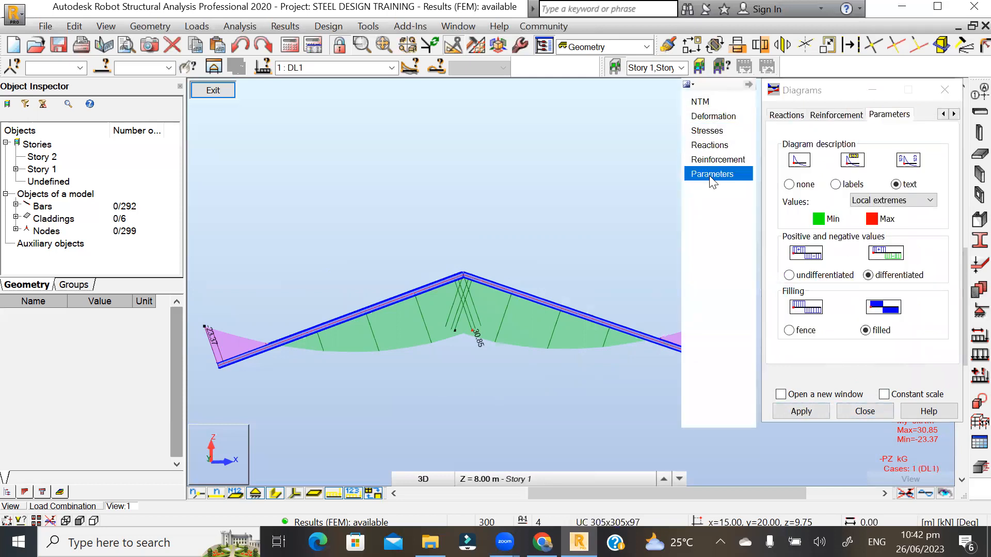
left_click(799, 412)
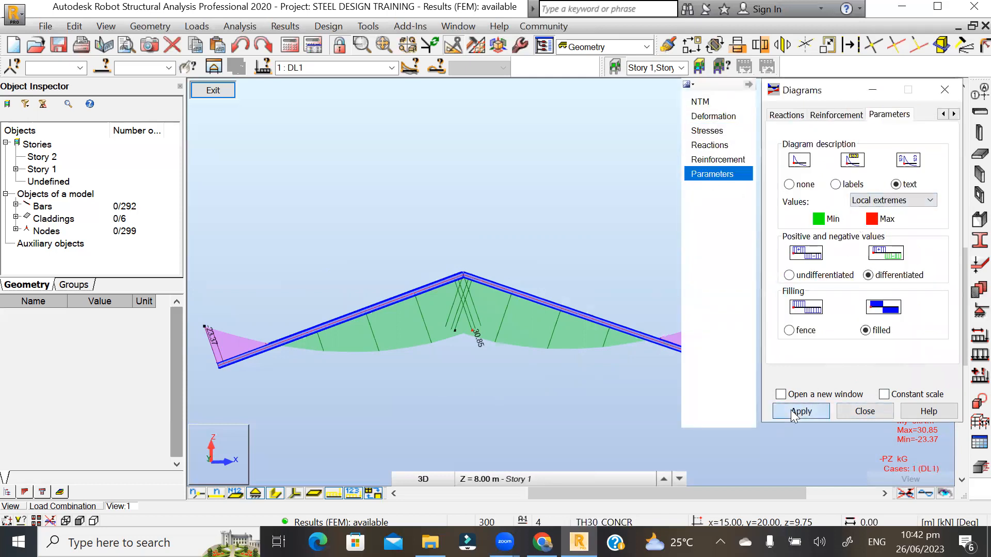
left_click(864, 412)
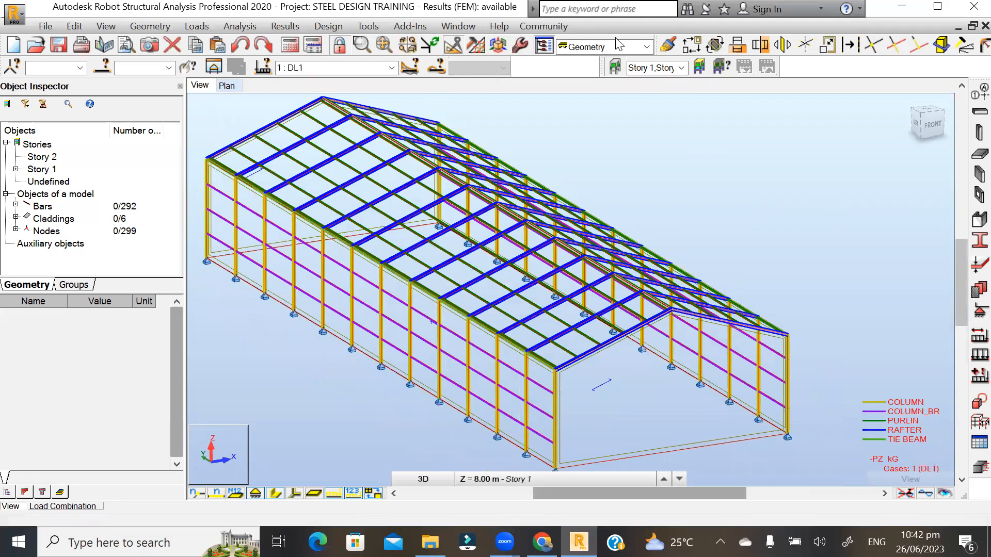
- Switch the workspace to the Steel Design > Steel/Aluminum Design layout
left_click(646, 47)
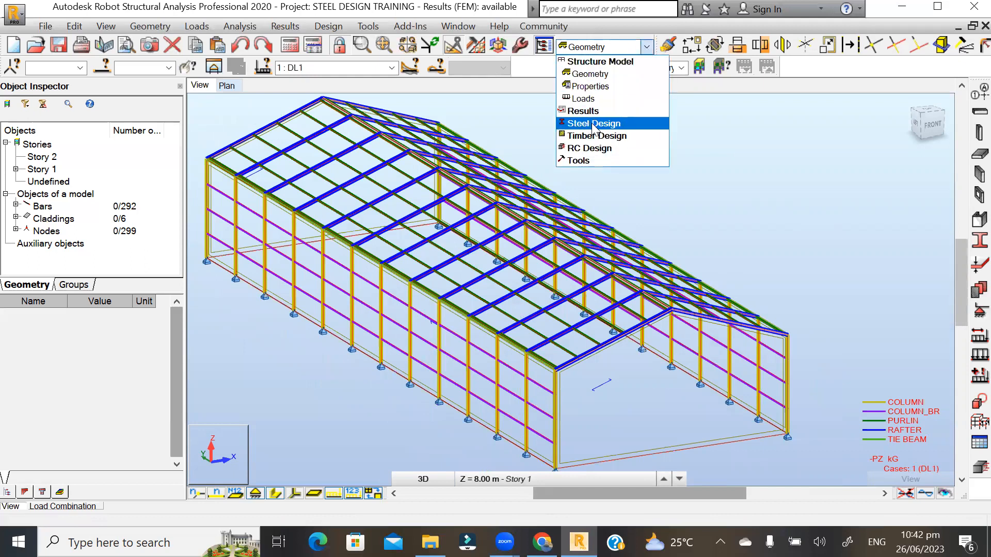
left_click(593, 127)
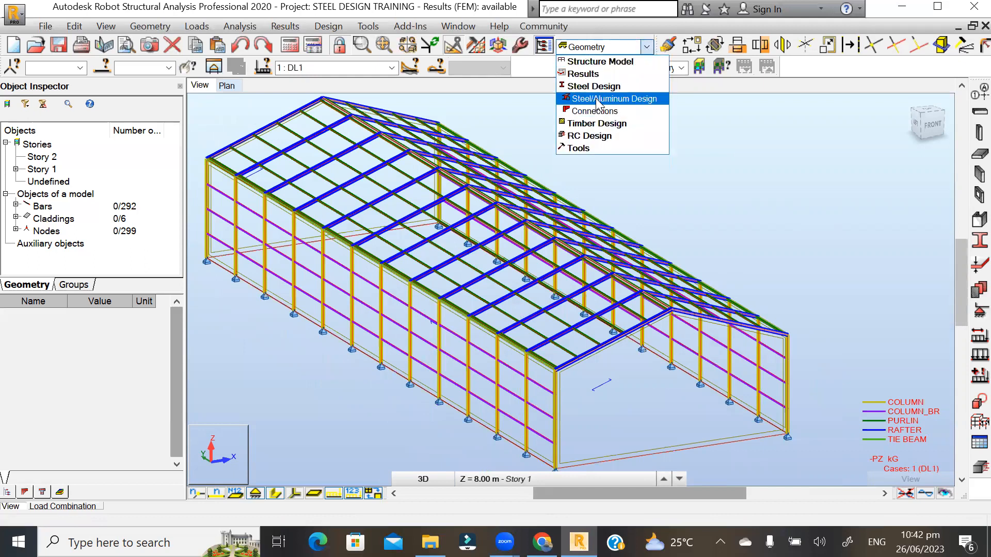
left_click(598, 99)
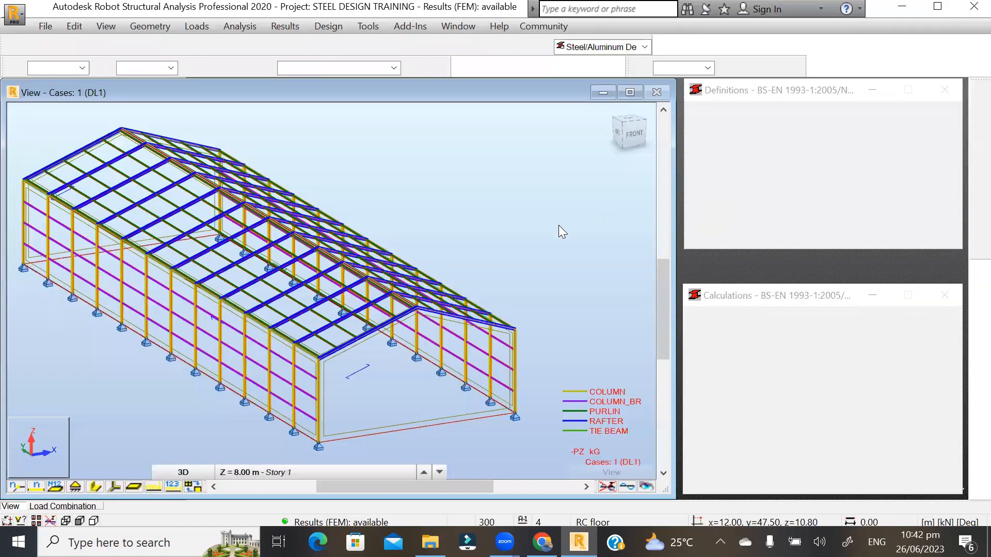
- Orbit, zoom and pan the 3D view toward the shed's right-hand gable end
mouse_move(384, 222)
middle_mouse_down("shift")
mouse_move(396, 209)
mouse_move(354, 215)
mouse_move(385, 205)
mouse_move(400, 215)
middle_mouse_up("shift")
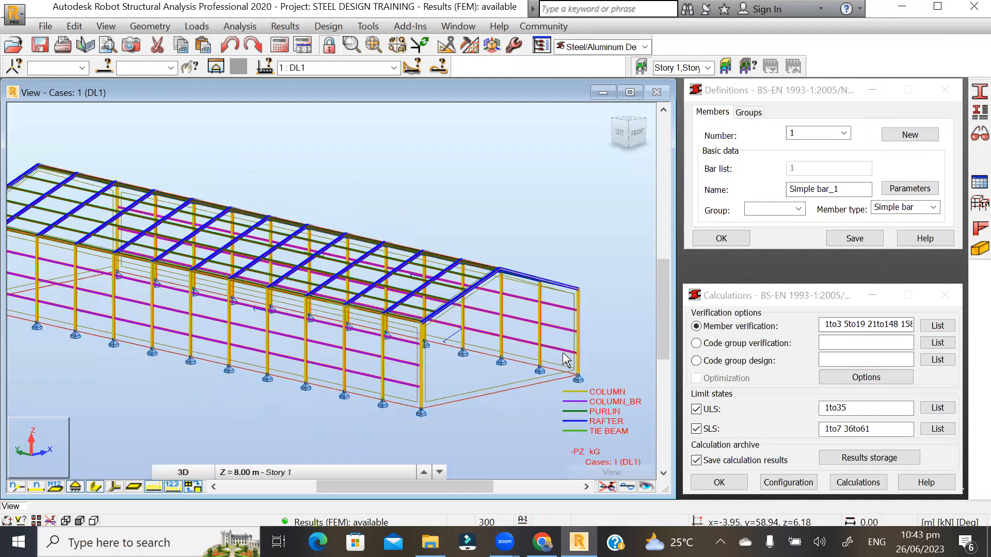
scroll(564, 356, "up", 1)
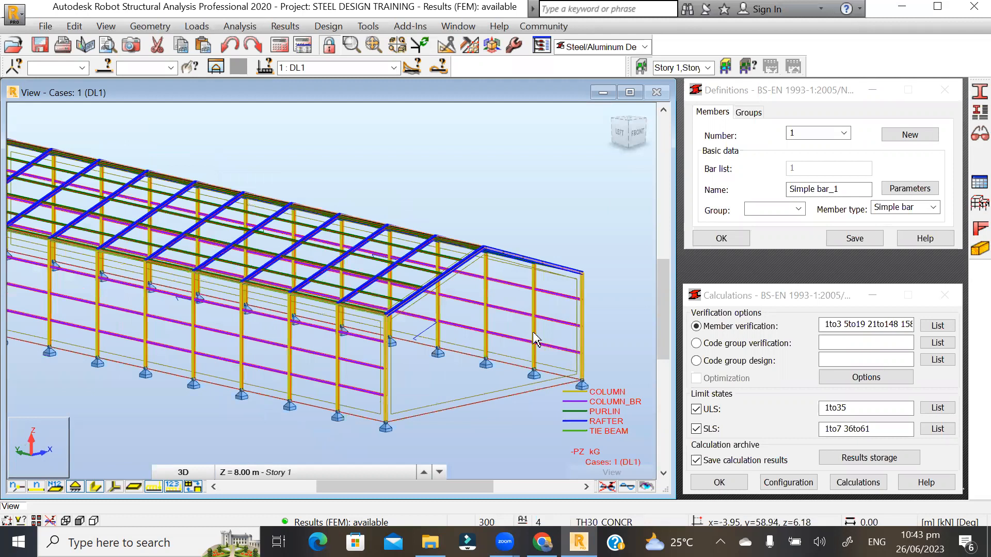
scroll(534, 338, "up", 1)
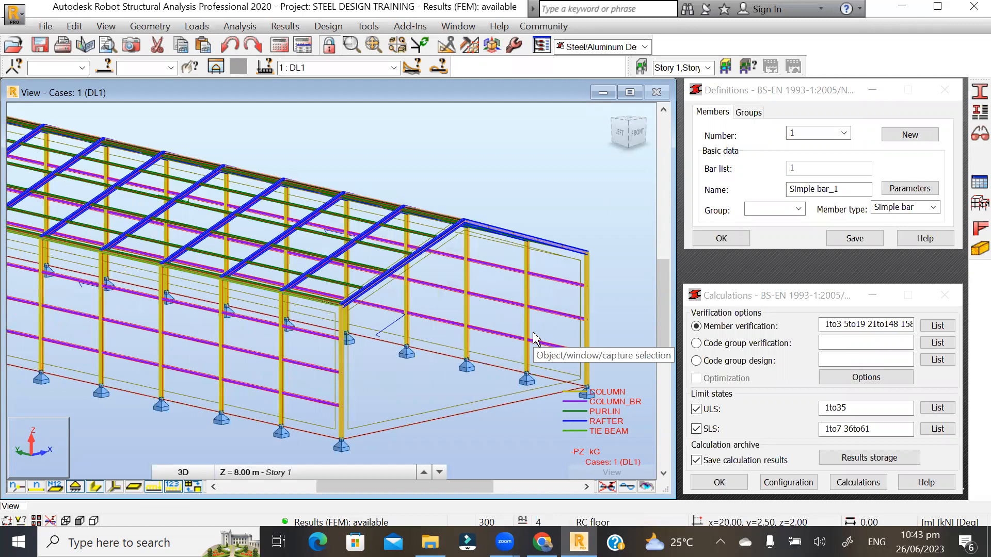
scroll(534, 338, "down", 1)
middle_click_drag(528, 305, 511, 300)
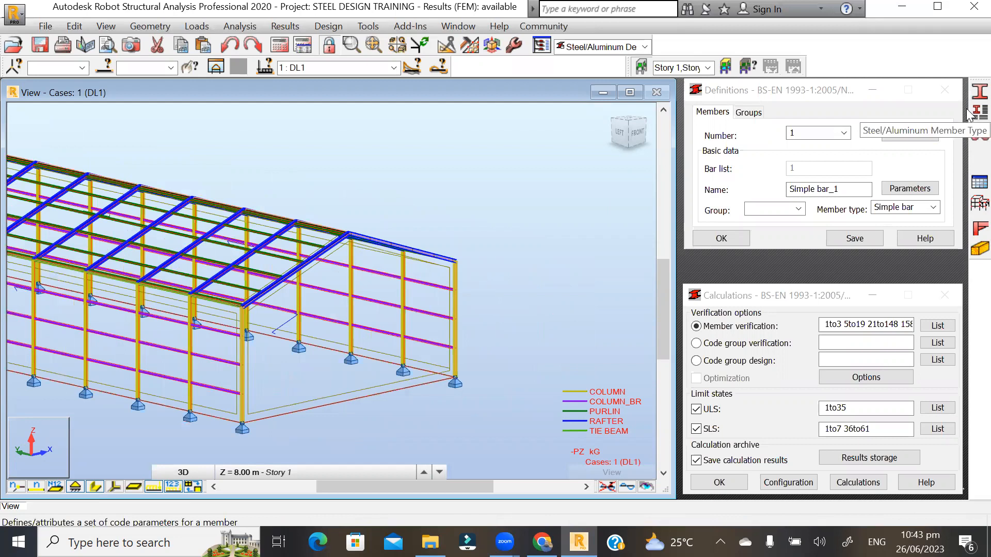
- Open the member type definitions and inspect the Column type's buckling parameters
left_click(979, 113)
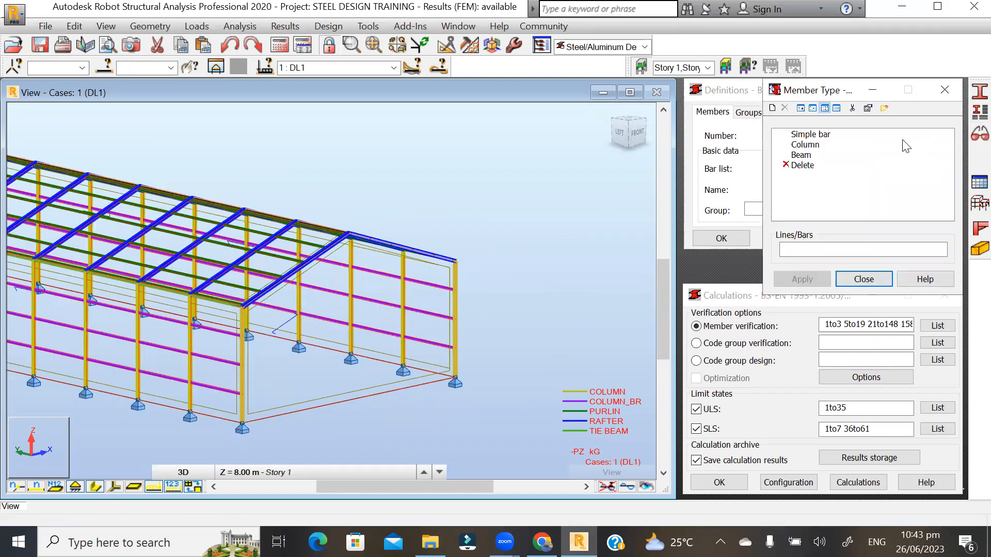
left_click(806, 149)
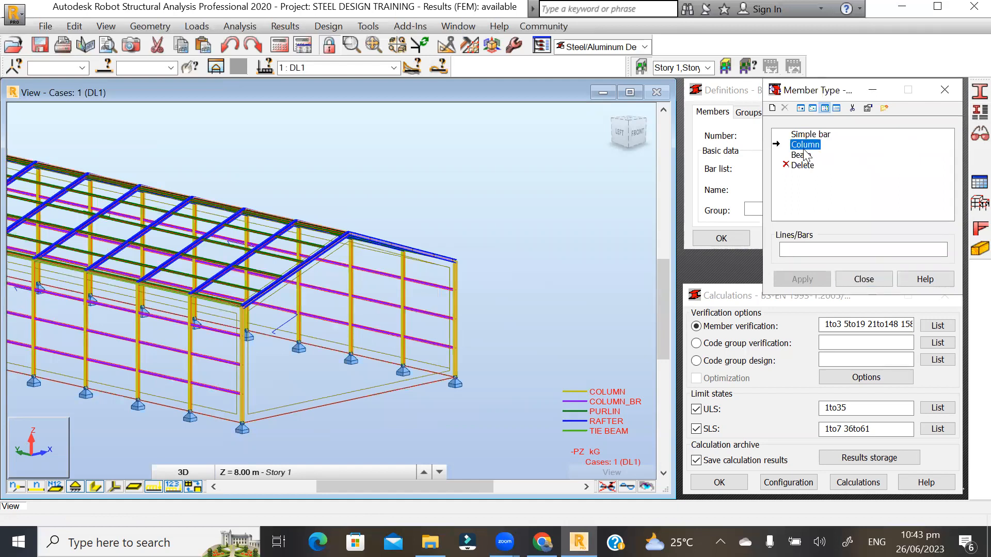
left_click(800, 156)
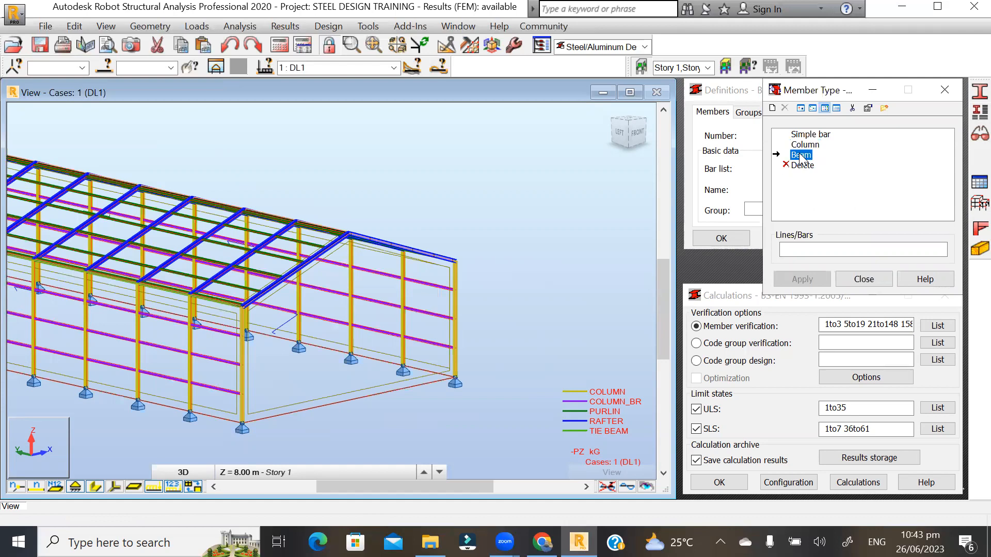
double_click(805, 146)
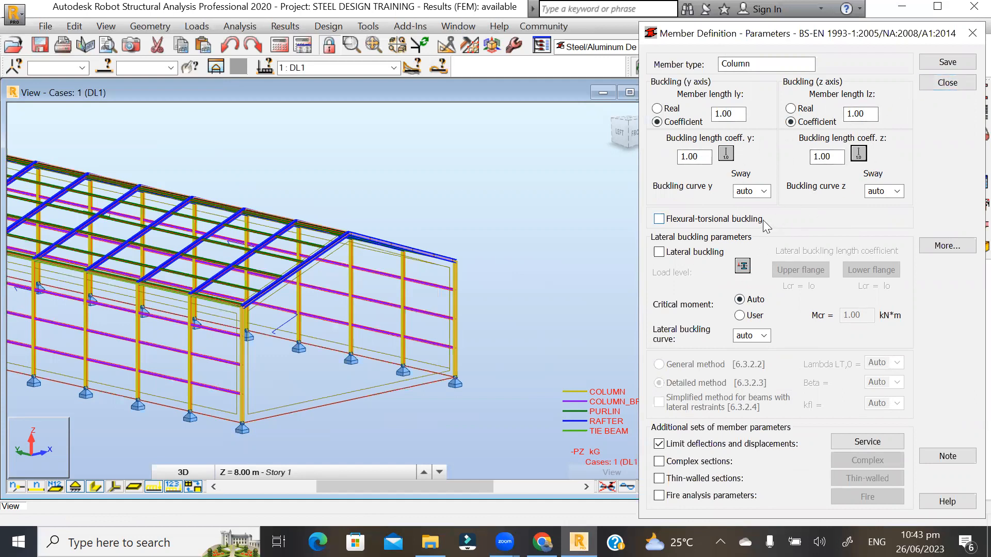
left_click(945, 83)
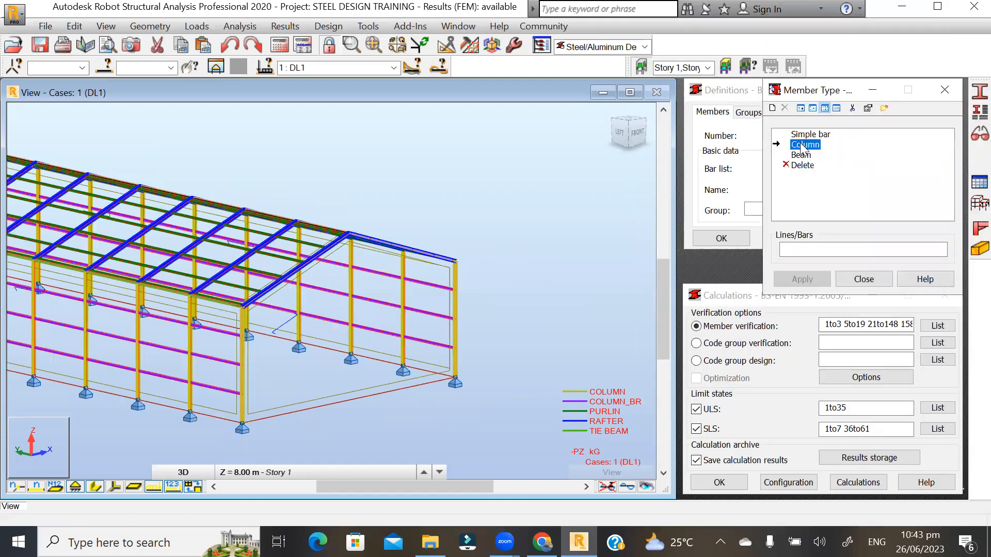
- Select Column as the member type to assign and activate the Lines/Bars field
left_click(801, 154)
left_click(802, 145)
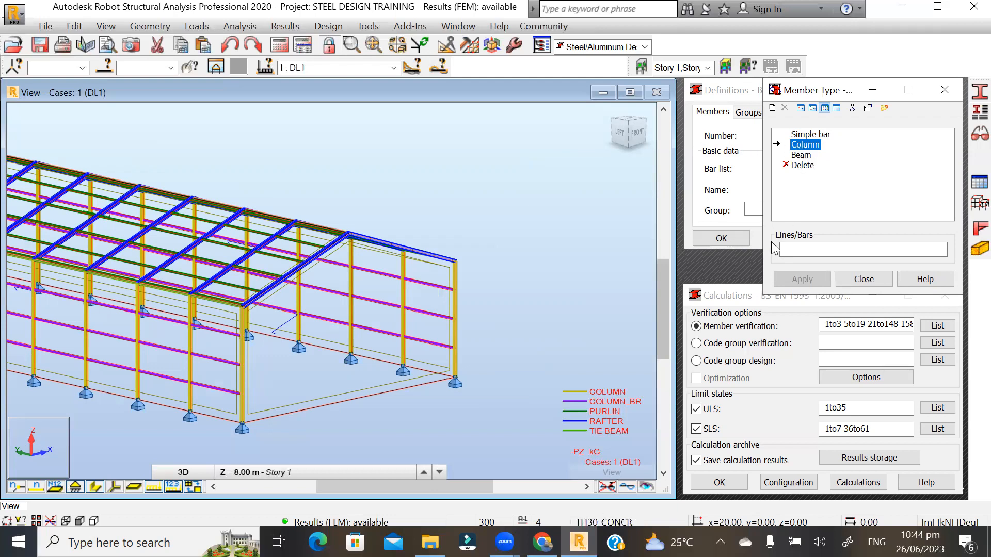
left_click(788, 251)
- Select column 118 and every bar sharing its cross-section
left_click(794, 249)
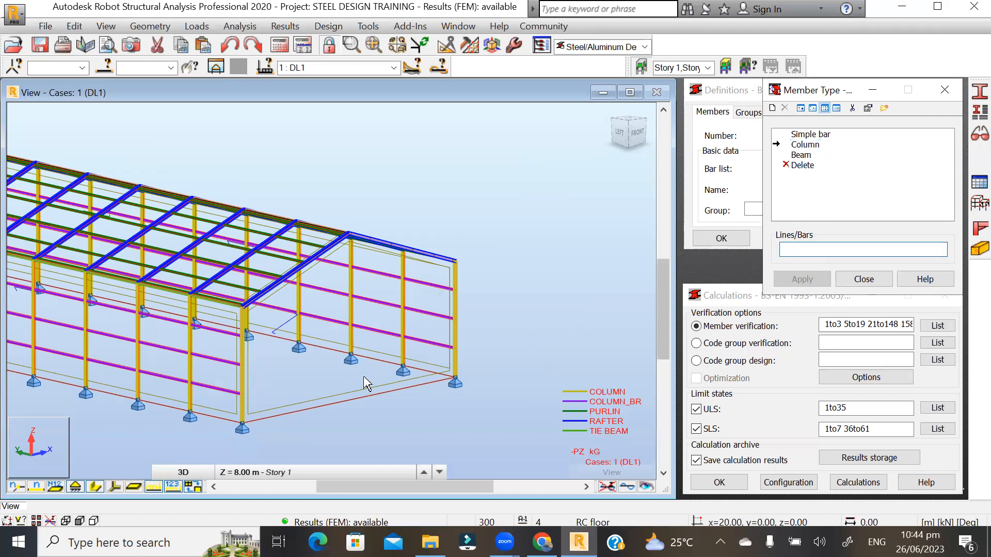
scroll(493, 315, "up", 2)
scroll(526, 258, "up", 1)
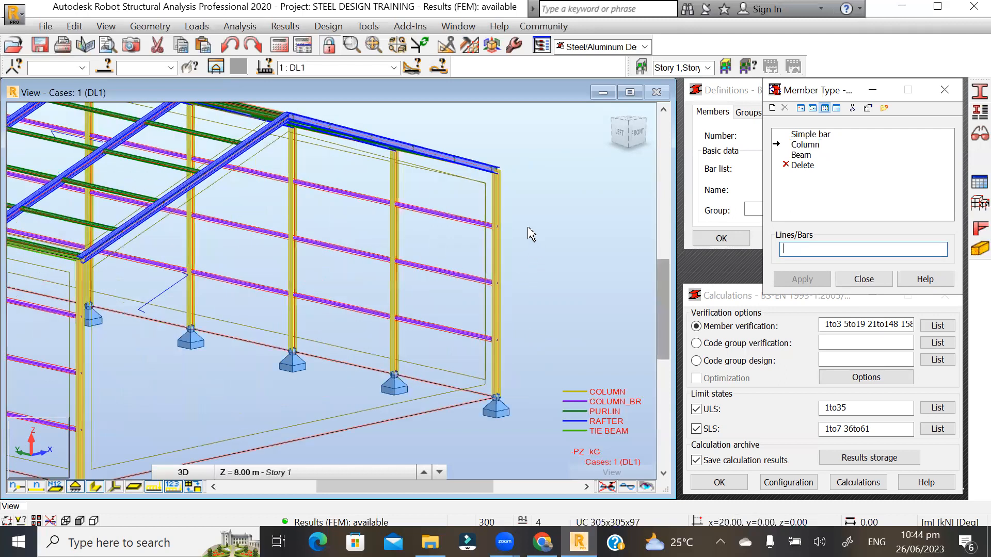
scroll(496, 250, "up", 1)
left_click(492, 252)
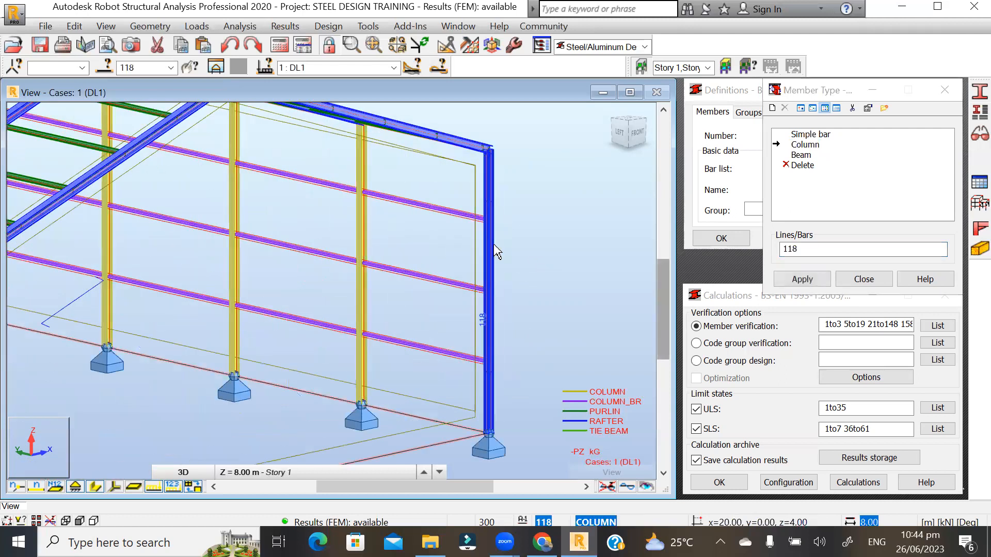
right_click(494, 247)
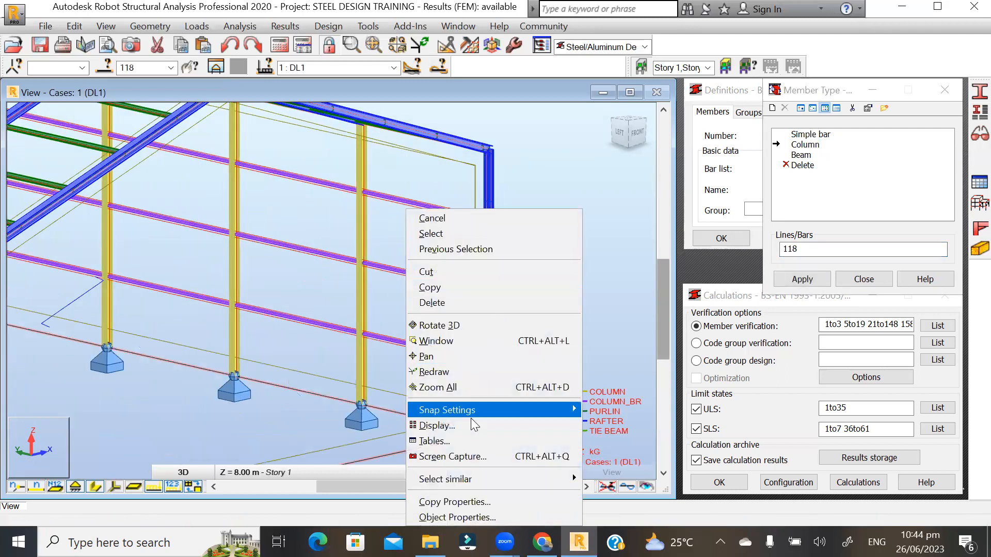
mouse_move(567, 478)
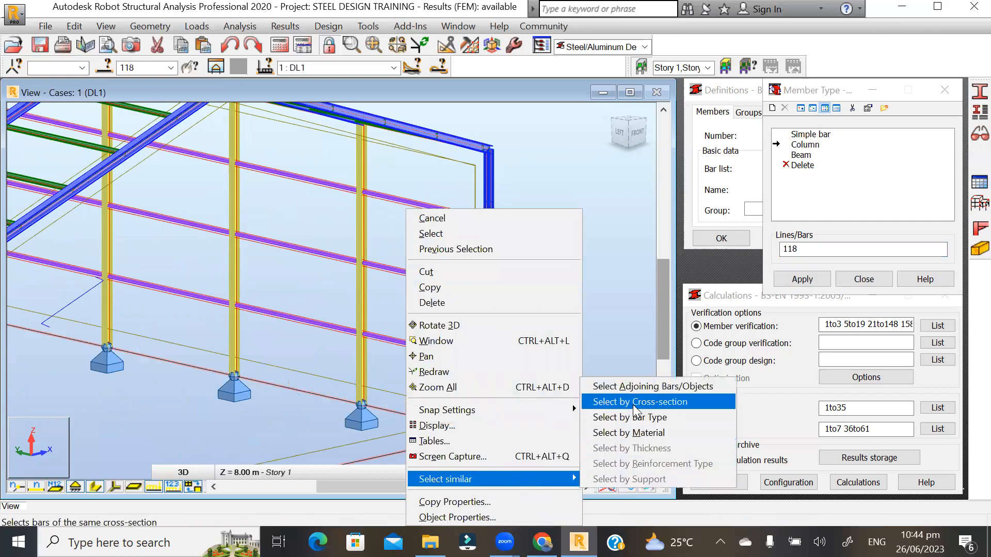
left_click(635, 403)
- Assign Column to bars 1 2 5 6 17to117By10 18to118By10 via Lines/Bars
scroll(532, 287, "down", 5)
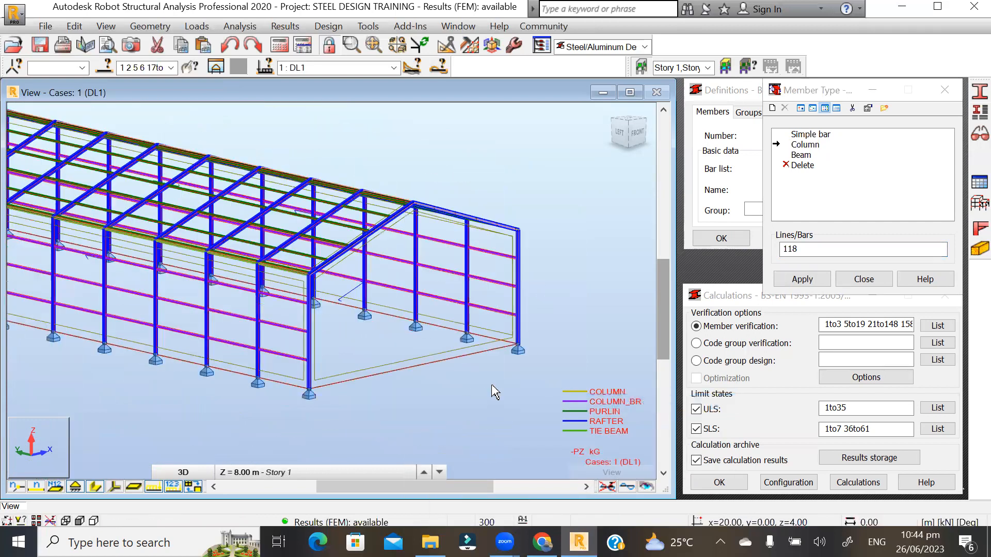
scroll(485, 189, "up", 2)
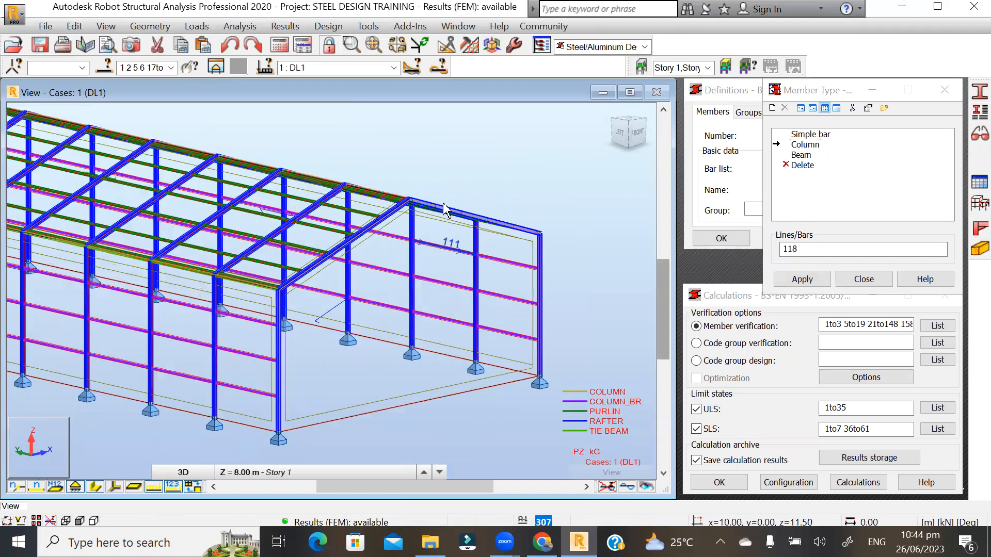
scroll(516, 187, "up", 2)
scroll(347, 155, "down", 1)
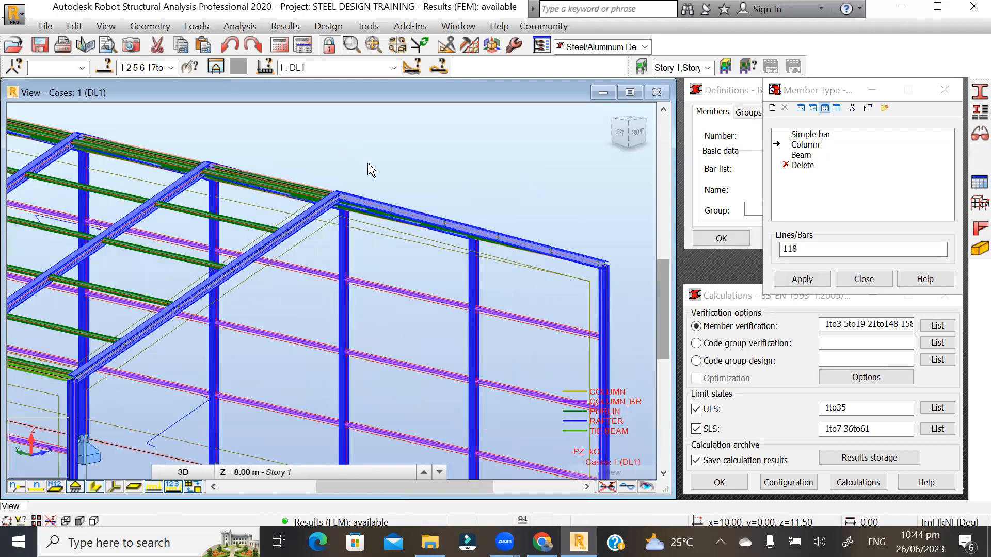
scroll(477, 336, "down", 3)
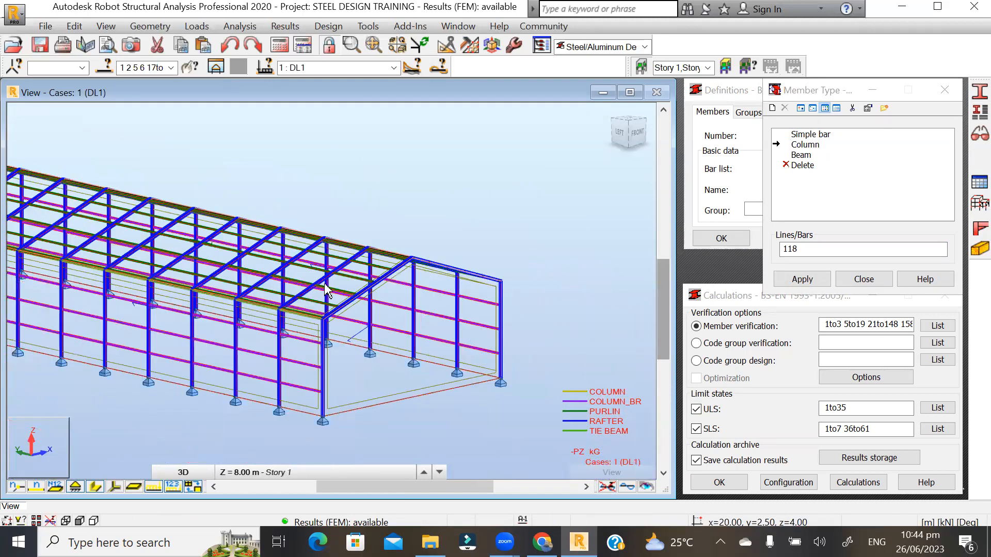
left_click(150, 68)
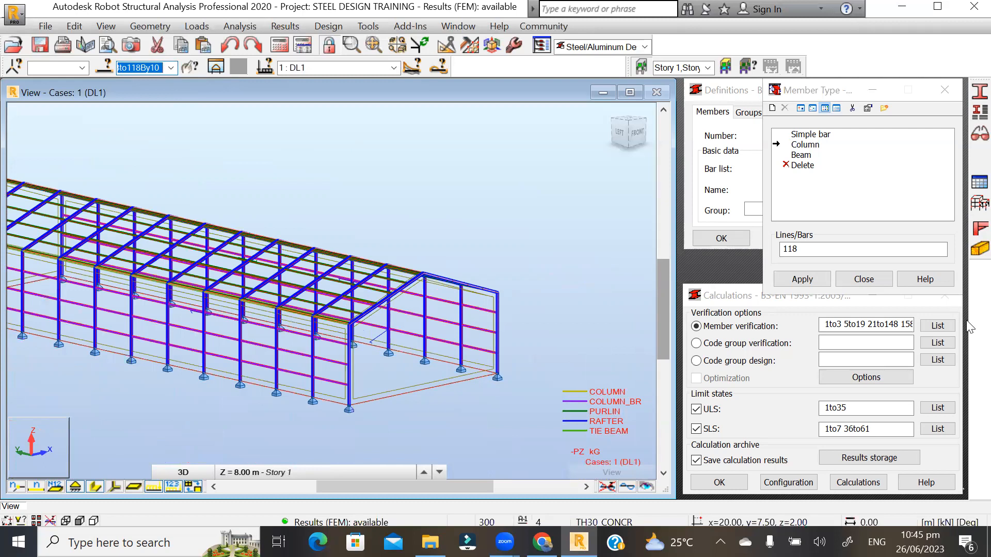
left_click(814, 250)
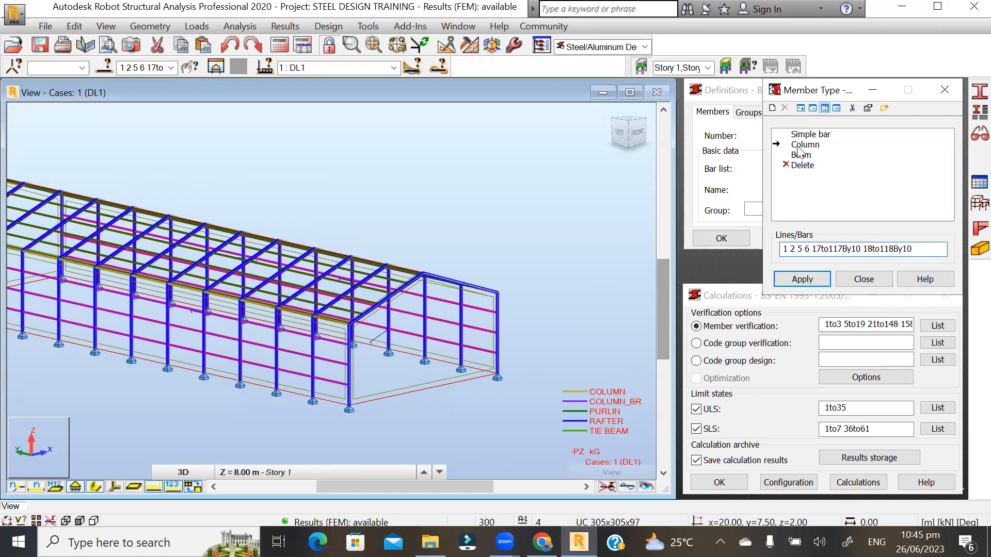
left_click(803, 279)
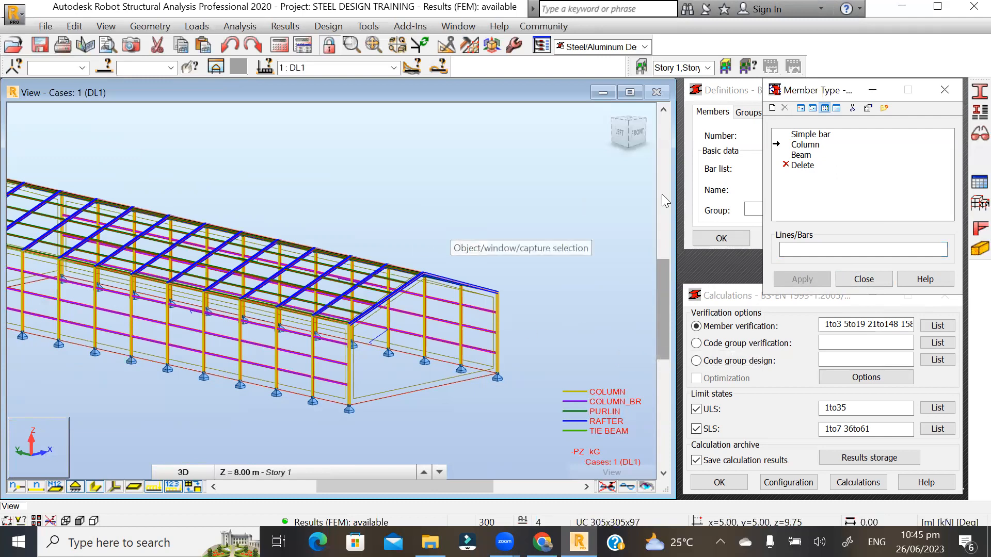
- Choose Beam as the member type to assign and activate the bar list
left_click(582, 222)
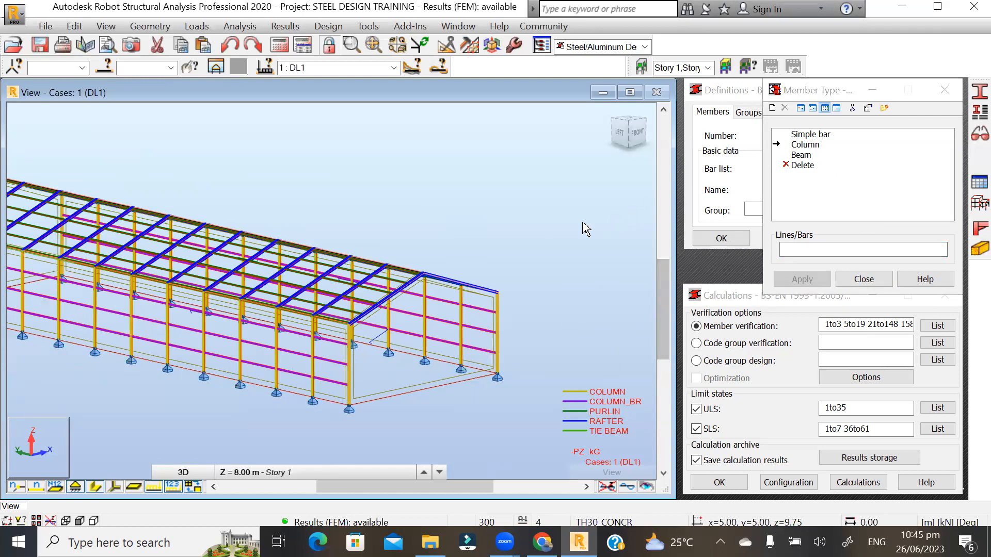
left_click(800, 156)
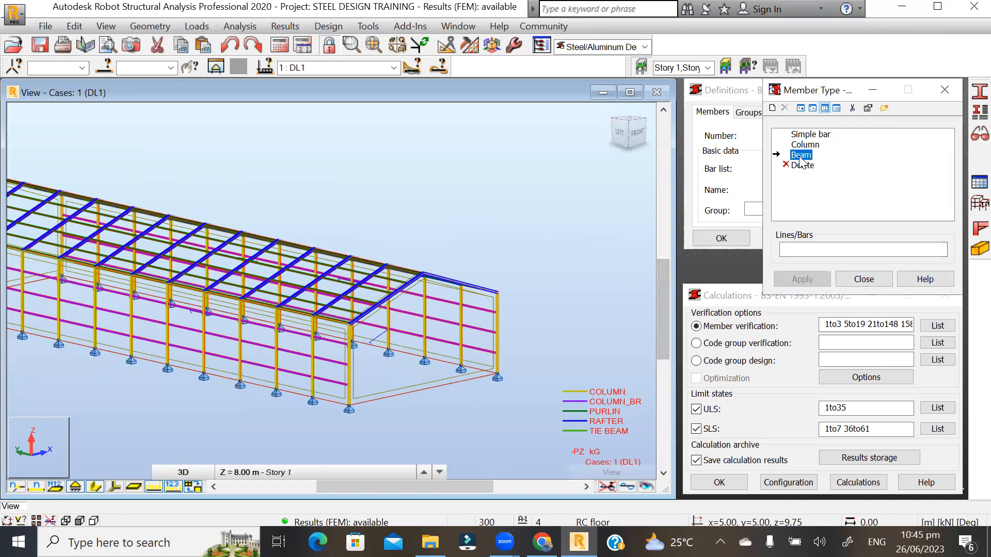
left_click(785, 250)
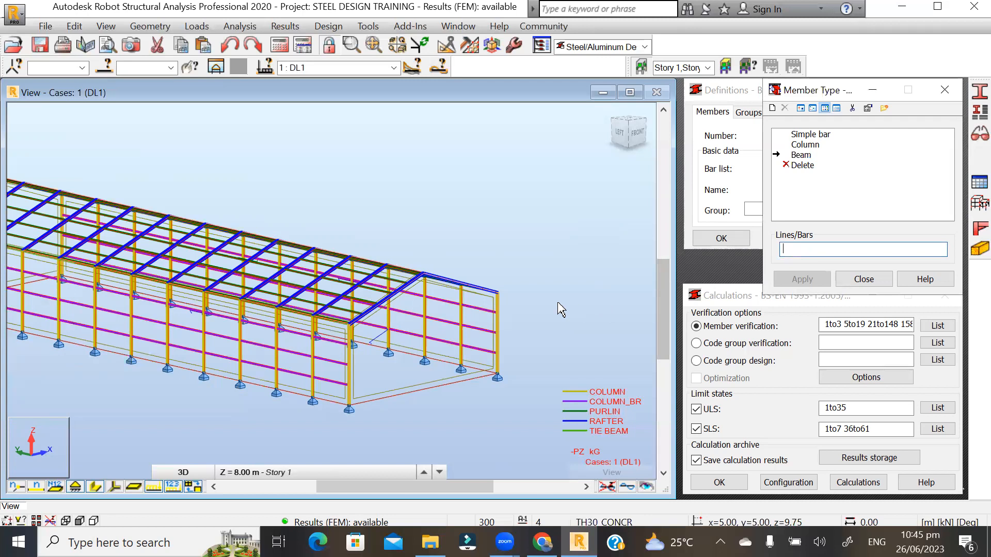
scroll(381, 307, "up", 2)
scroll(493, 269, "up", 2)
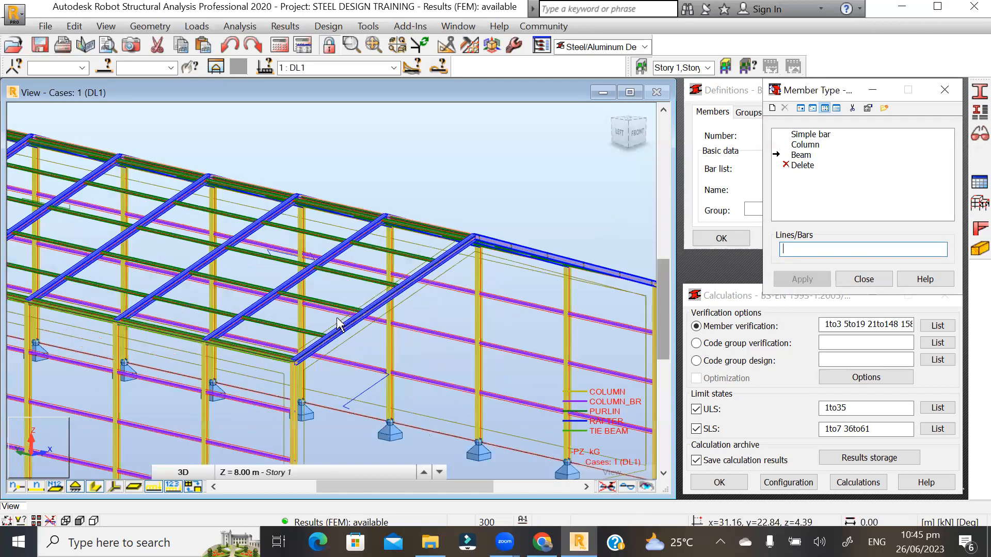
scroll(335, 322, "up", 2)
scroll(321, 298, "up", 2)
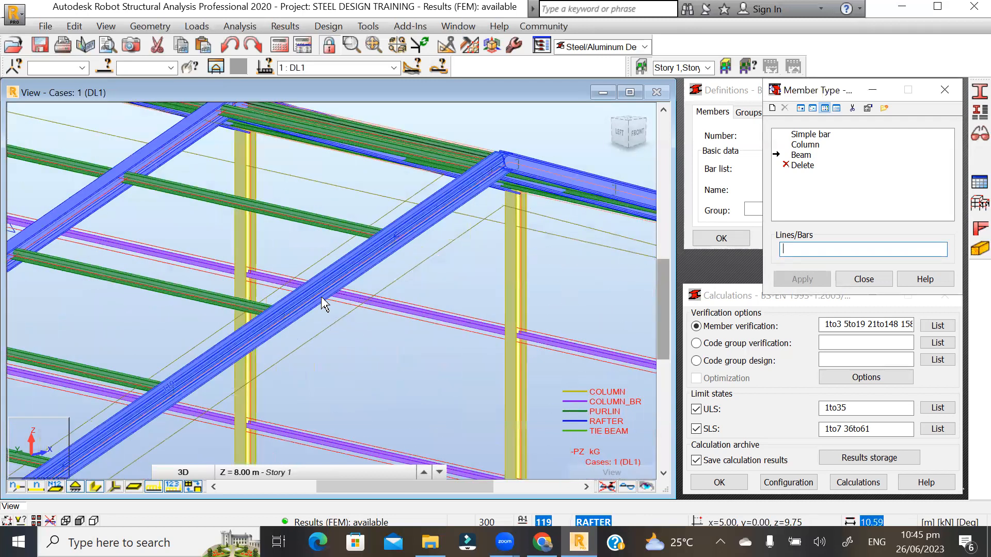
scroll(317, 307, "up", 2)
scroll(333, 294, "up", 2)
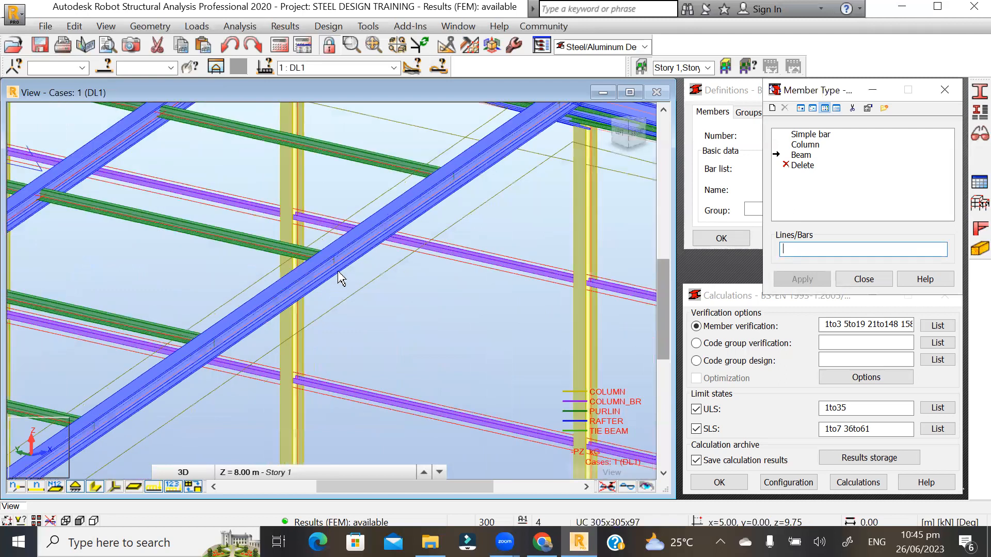
- Select all rafters matching bar 119's cross-section and assign them Beam (3 7 19to119By10 30to120By10 229to231)
left_click(338, 276)
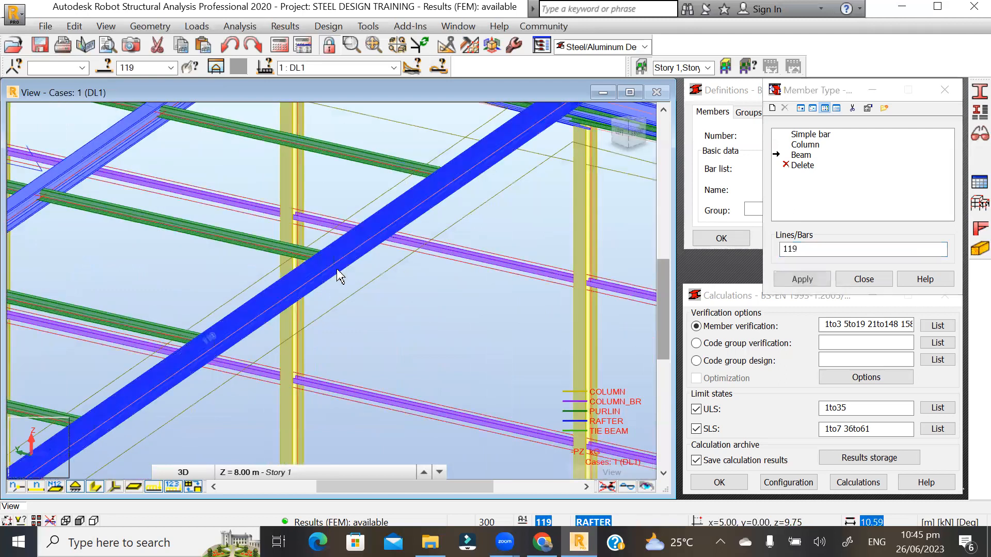
right_click(336, 269)
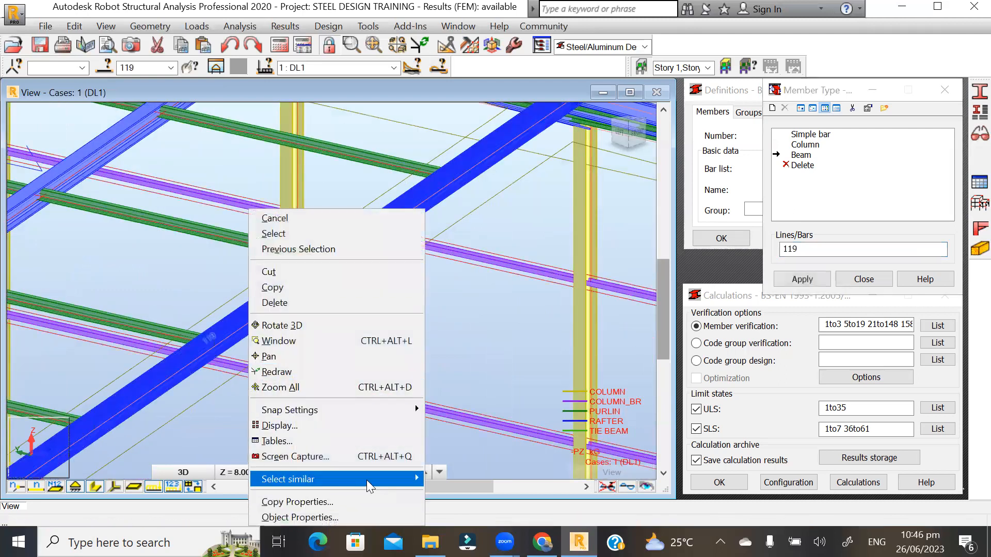
mouse_move(366, 480)
left_click(480, 403)
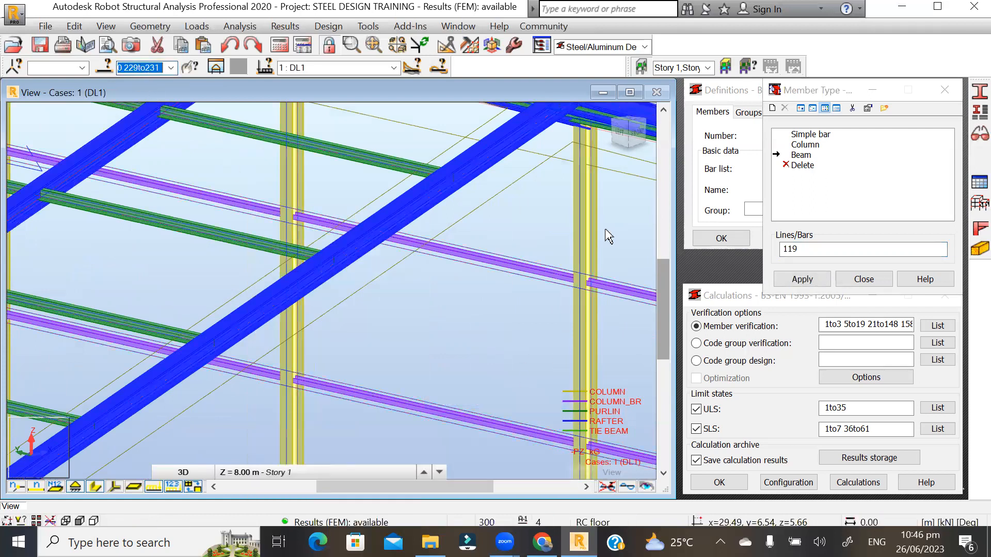
left_click(801, 249)
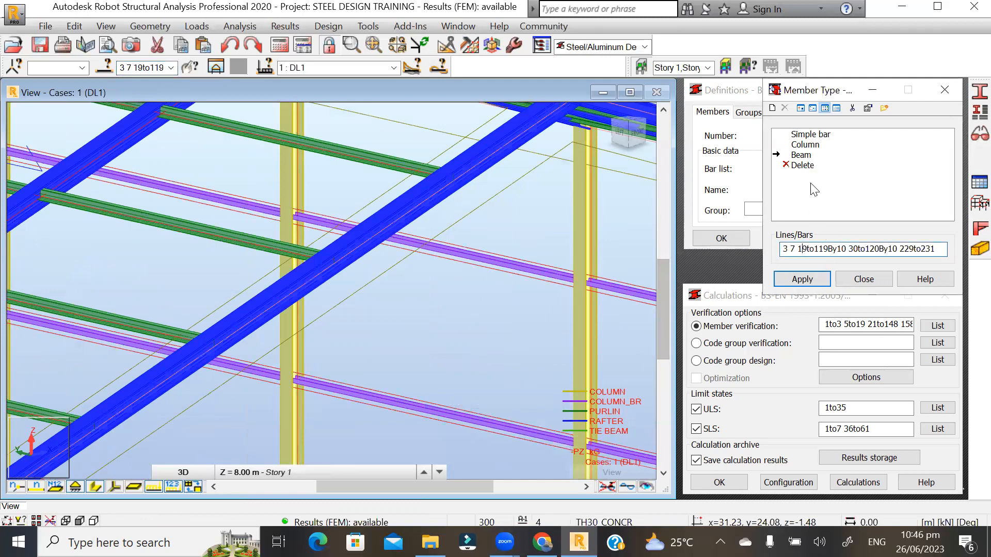
left_click(801, 279)
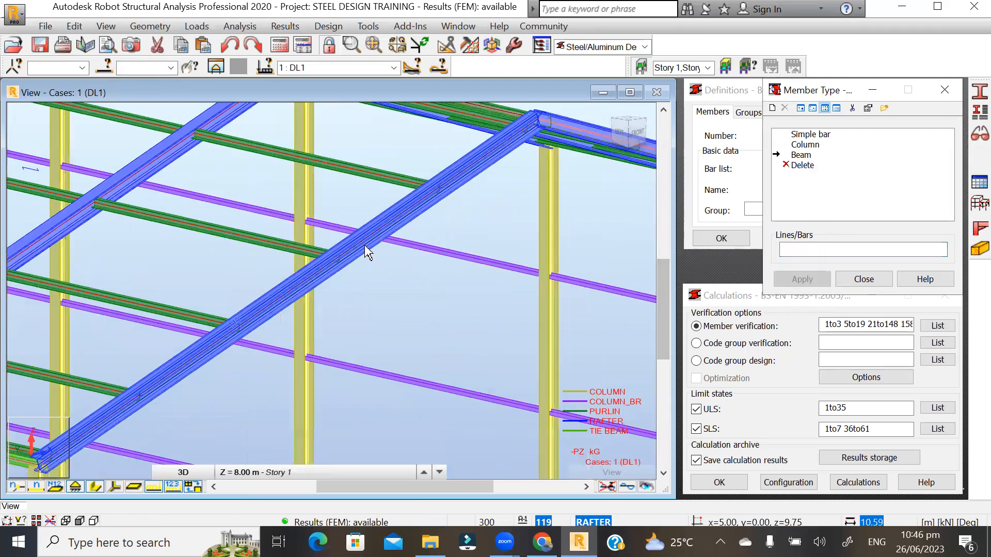
scroll(365, 253, "down", 5)
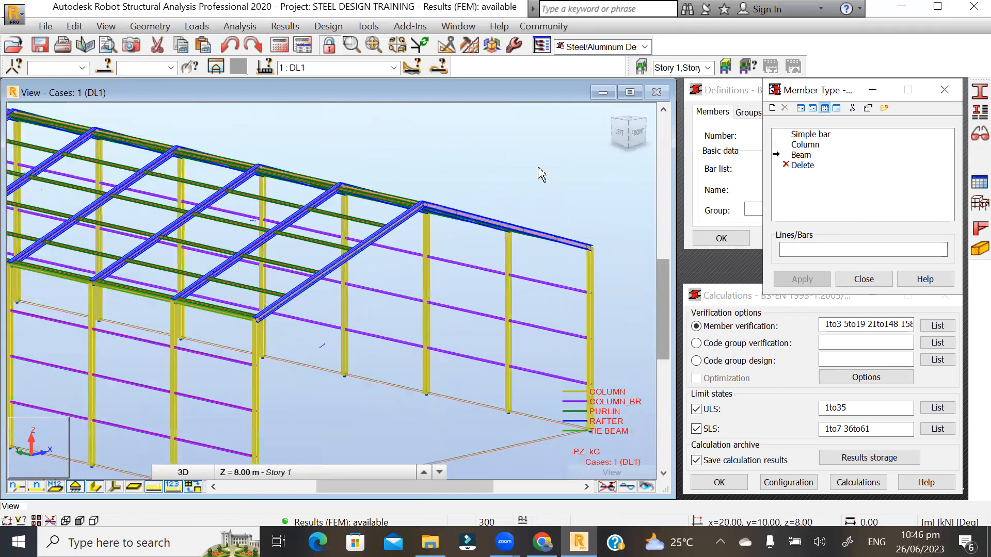
- Activate the bar list and zoom in on tie beam bar 148
scroll(523, 371, "down", 1)
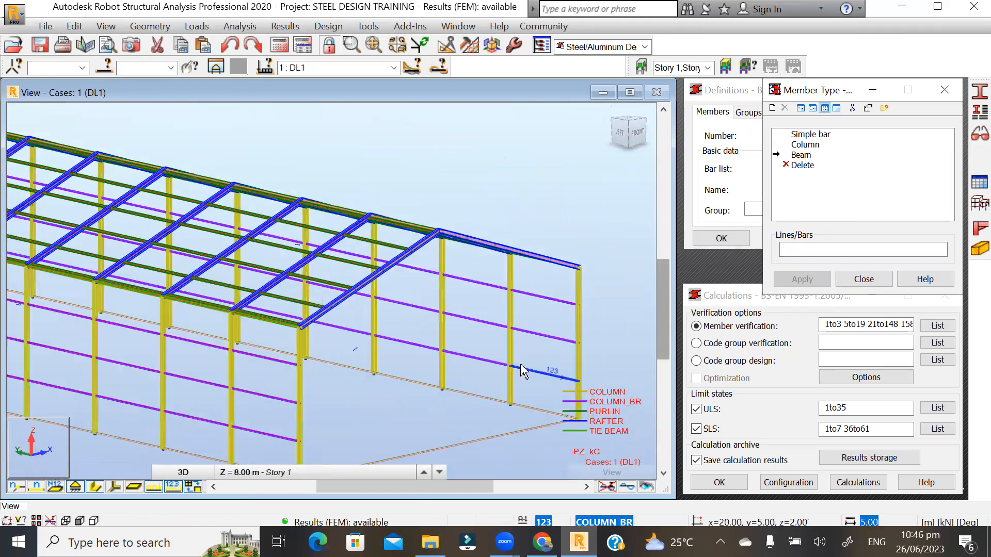
scroll(472, 352, "down", 1)
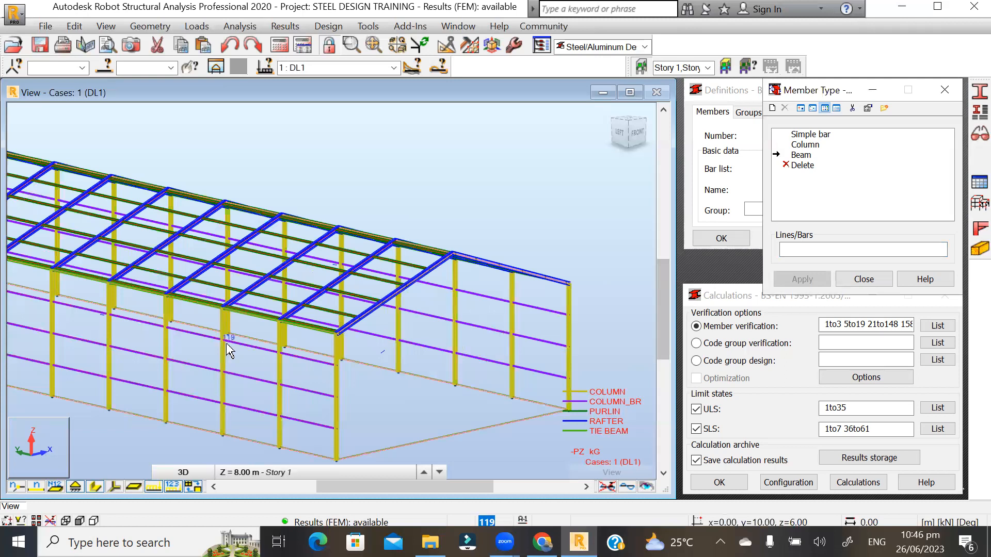
scroll(230, 351, "up", 1)
scroll(399, 353, "up", 2)
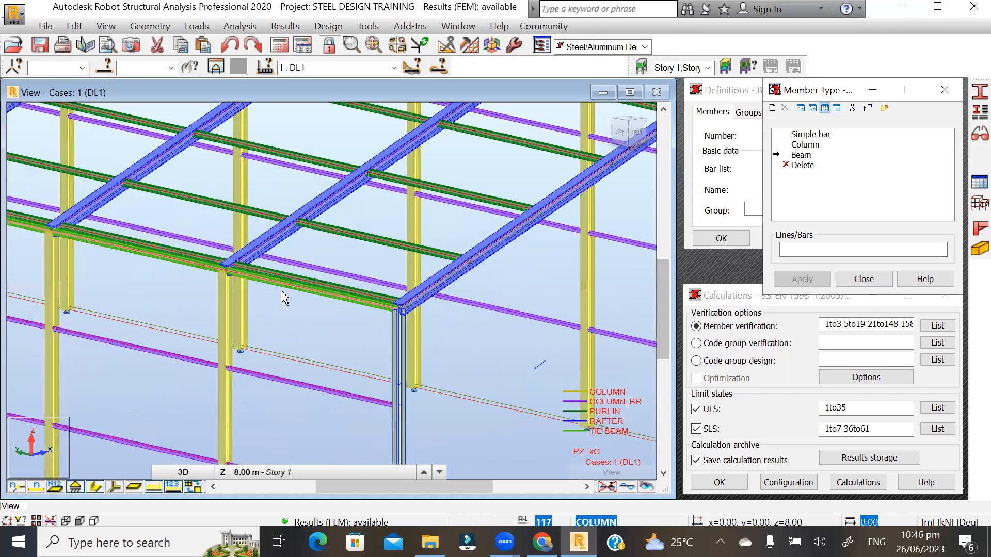
scroll(283, 298, "up", 2)
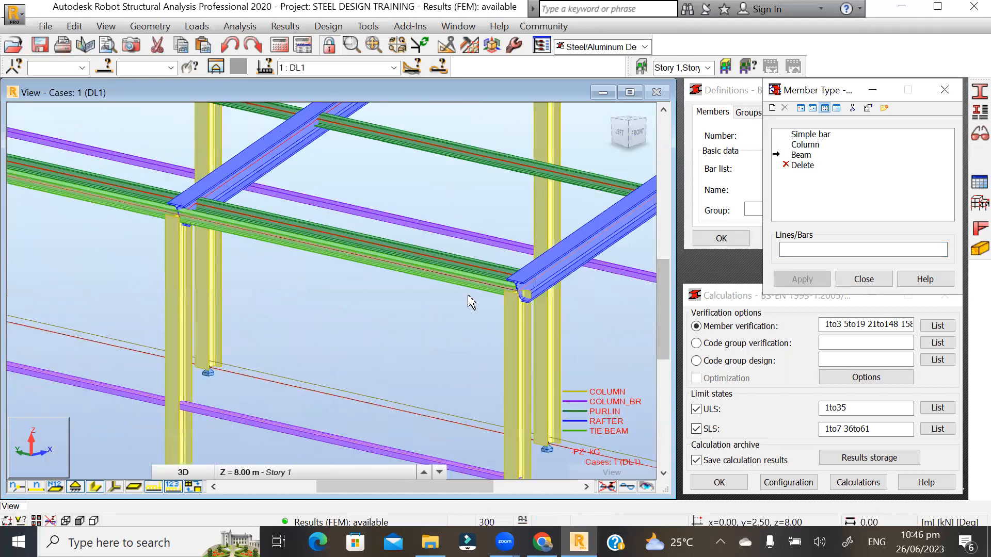
left_click(804, 249)
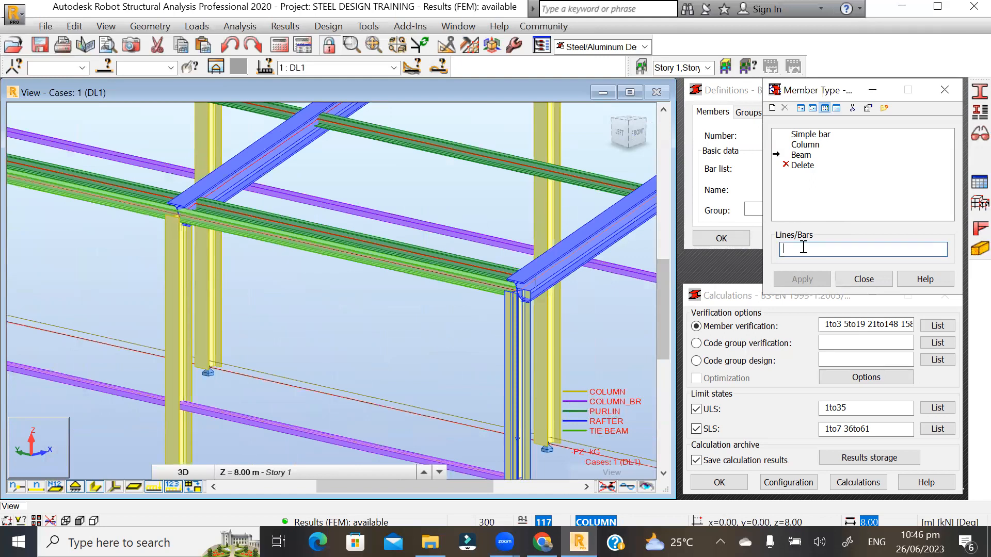
left_click(403, 277)
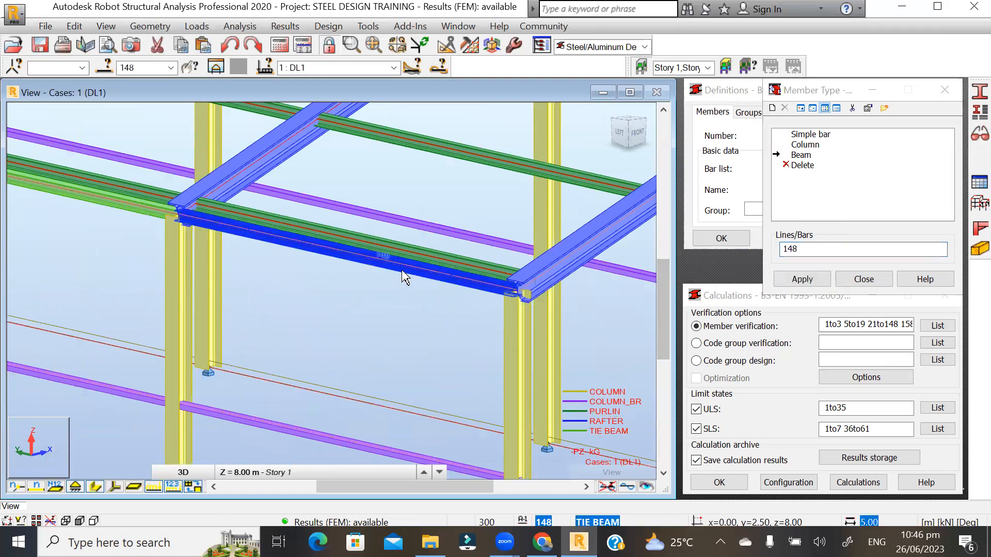
scroll(367, 264, "up", 2)
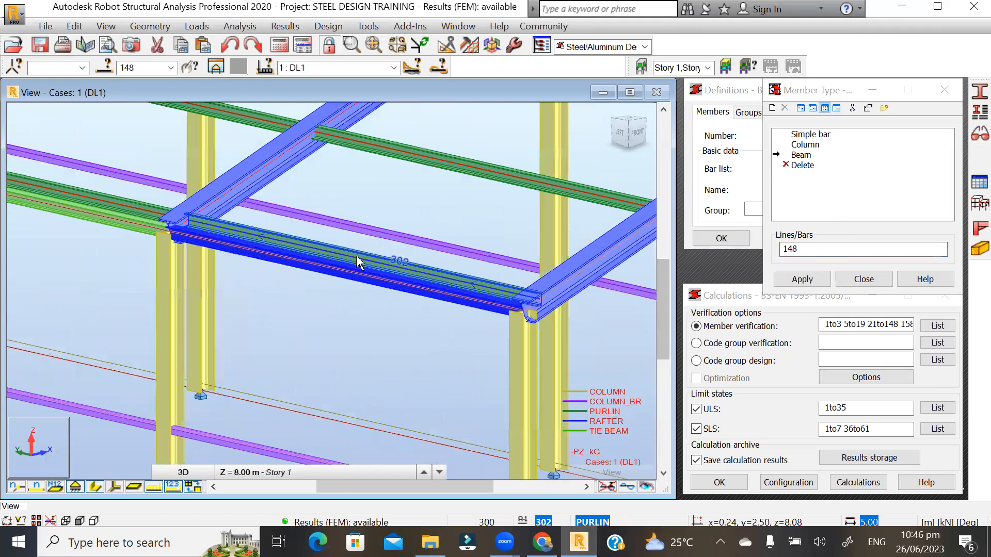
scroll(365, 259, "up", 1)
left_click(391, 250)
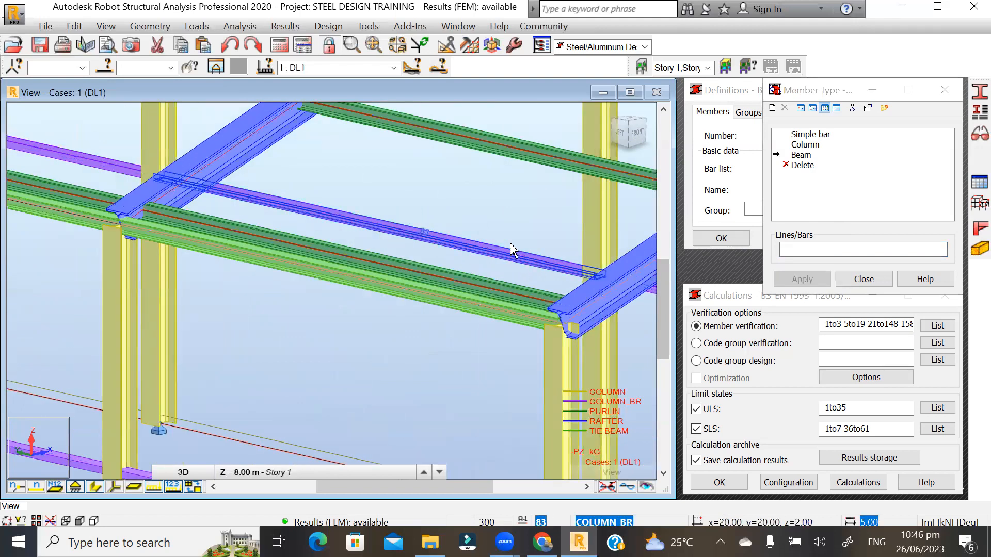
scroll(496, 251, "up", 3)
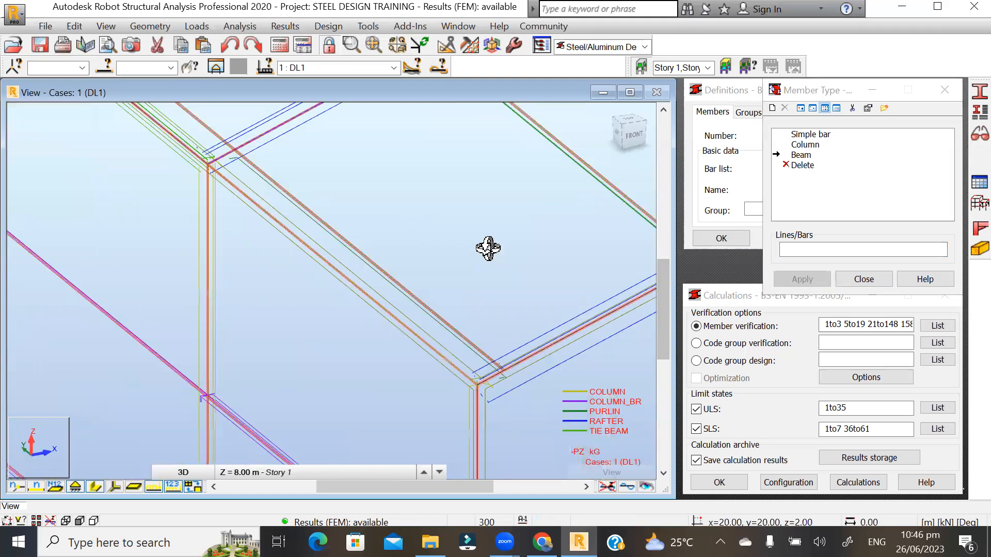
scroll(408, 363, "up", 1)
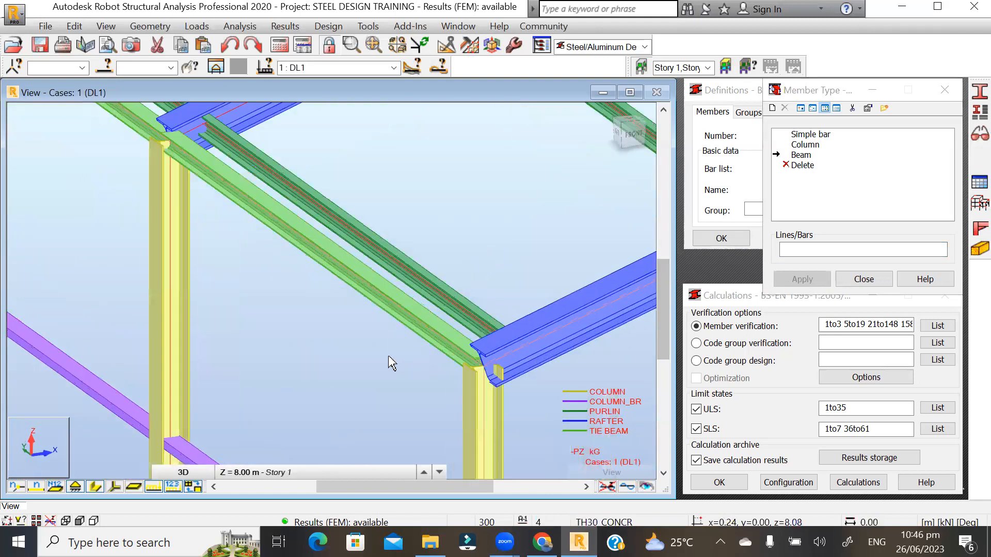
- Select all bars matching tie beam 148's cross-section and assign them Beam (9 10 127to148)
left_click(283, 236)
right_click(283, 235)
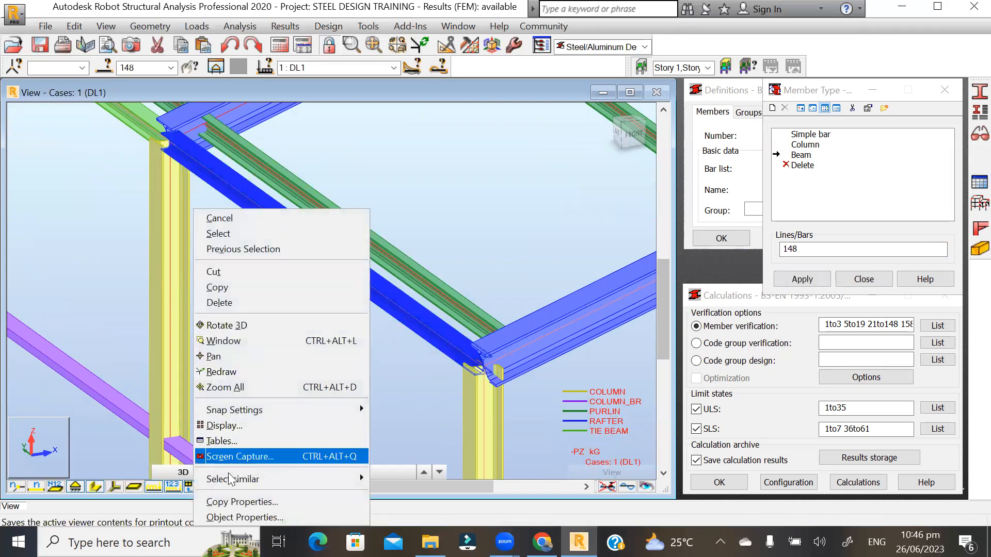
mouse_move(321, 477)
left_click(413, 402)
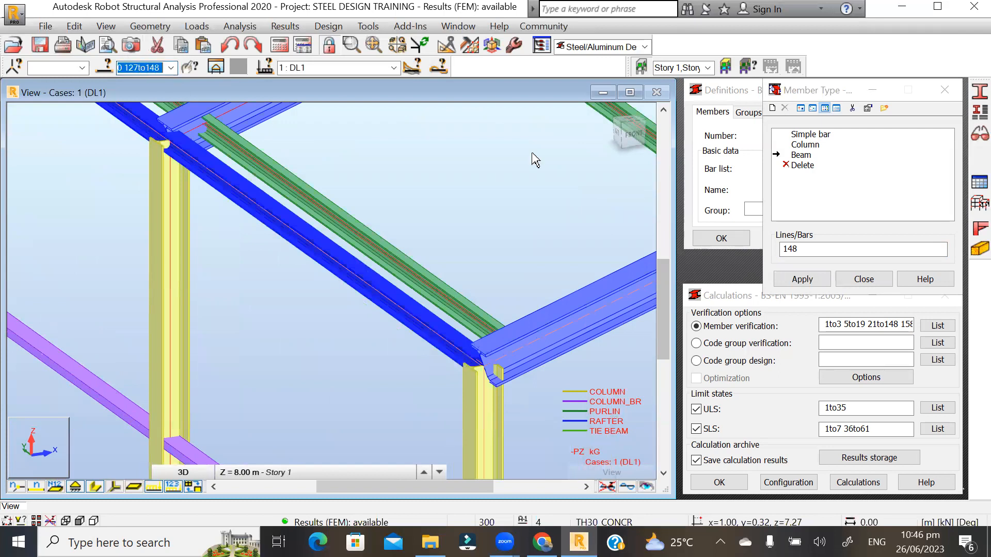
left_click(807, 249)
left_click(824, 279)
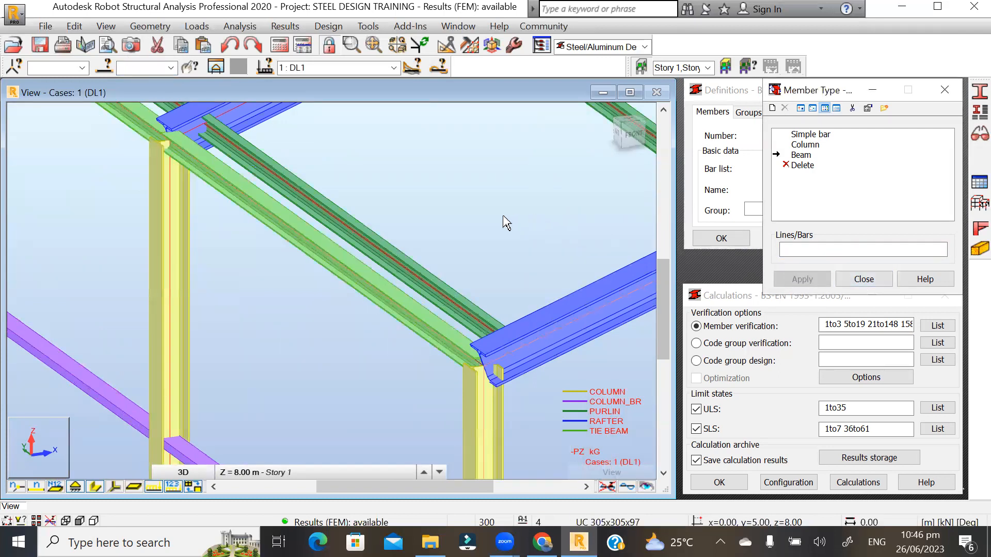
- Orbit the frame to check the assignment and close the Member Type window
left_click(339, 312)
scroll(331, 320, "down", 2)
scroll(324, 332, "down", 3)
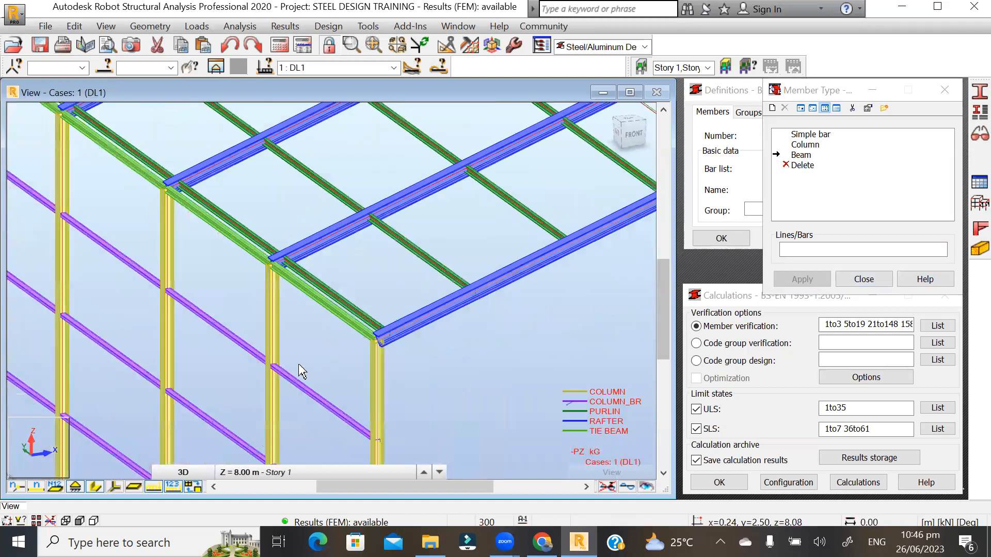
scroll(304, 371, "down", 2)
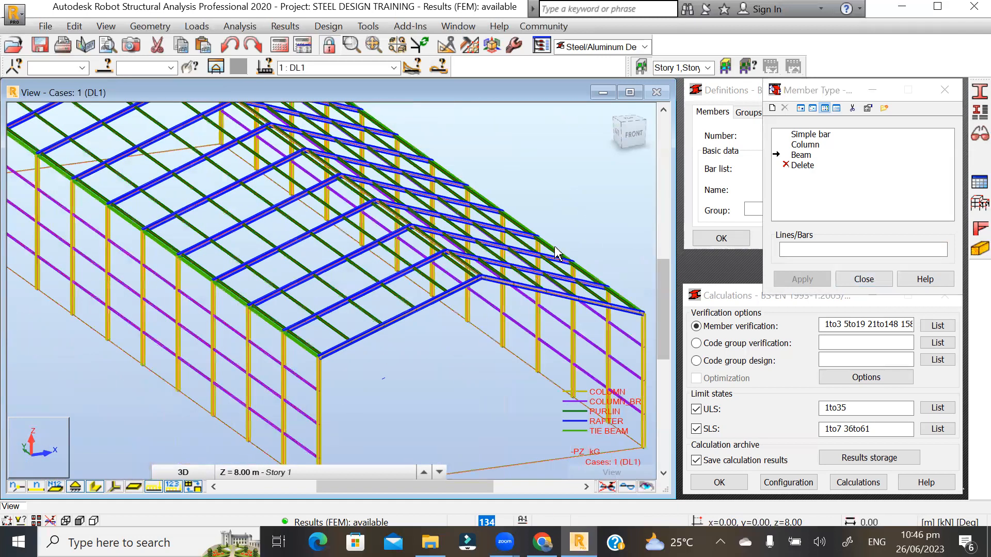
middle_click_drag(283, 204, 289, 205, "shift")
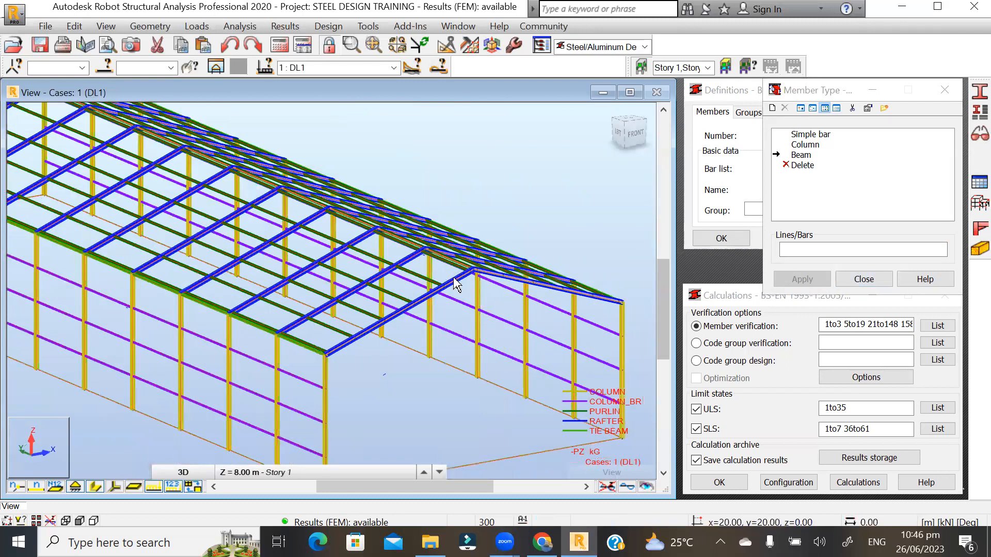
scroll(434, 307, "down", 2)
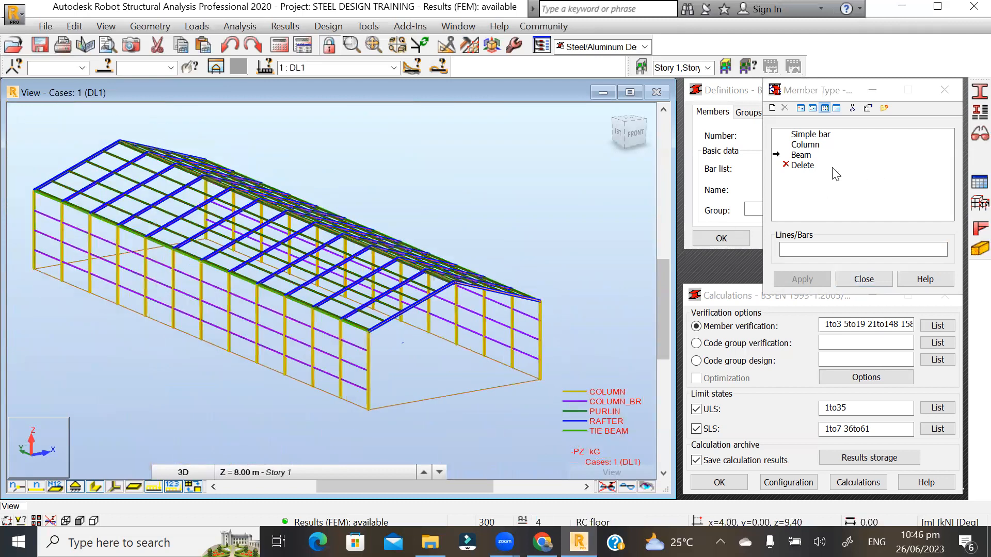
left_click(857, 279)
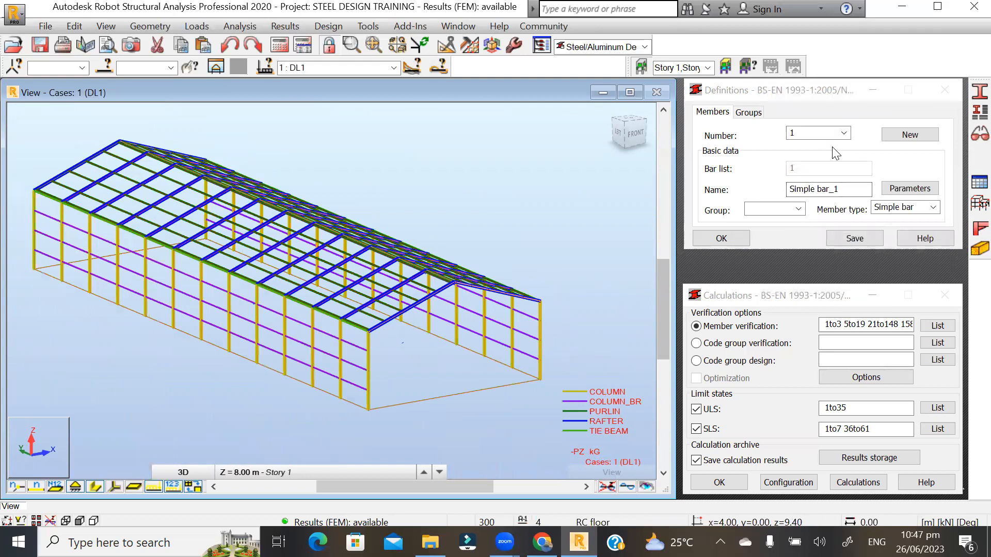
- Show the Groups tab in the steel design Definitions panel
scroll(487, 325, "up", 1)
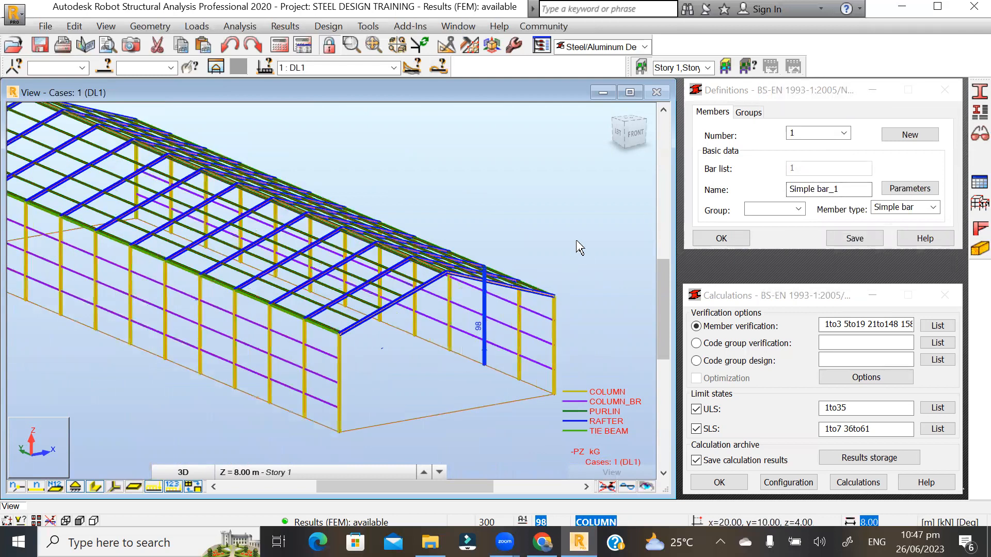
scroll(579, 248, "up", 1)
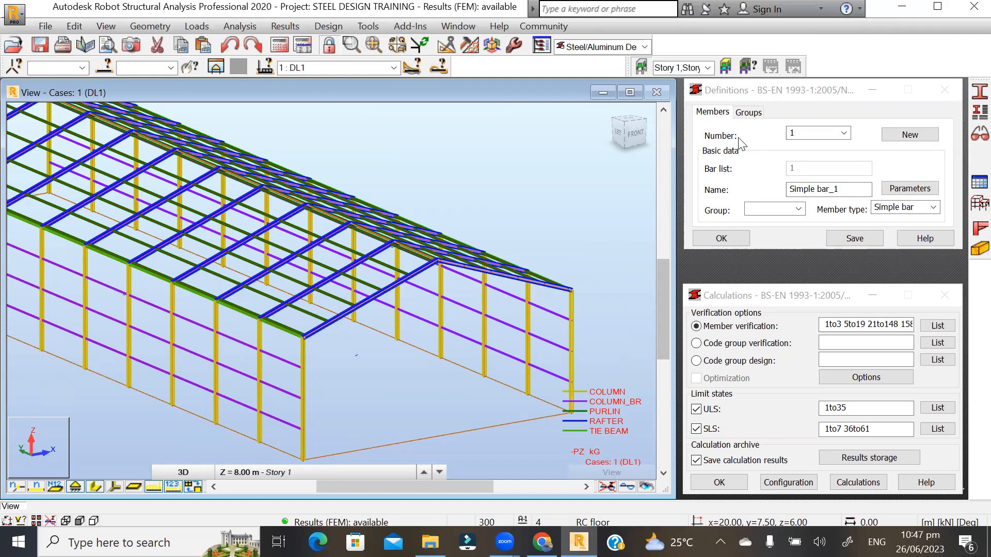
left_click(749, 113)
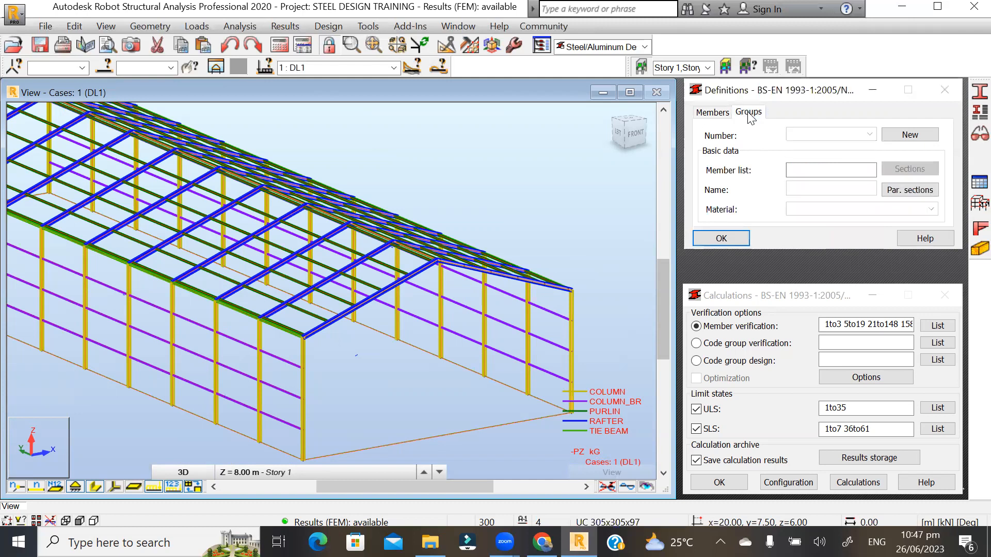
- Create new code group 1 named COLUMN_OPT with S275 material
left_click(904, 137)
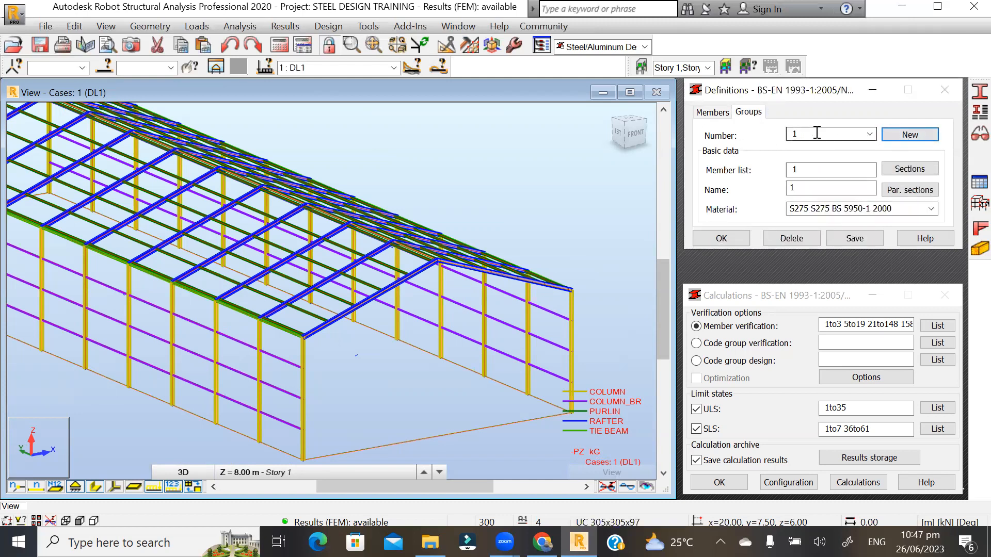
double_click(805, 188)
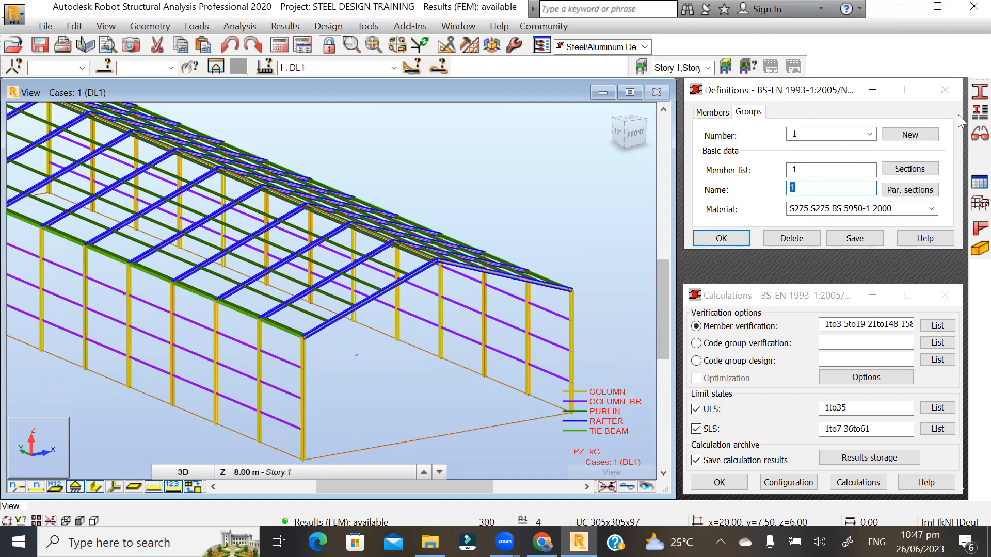
type("COLUMN_OPT")
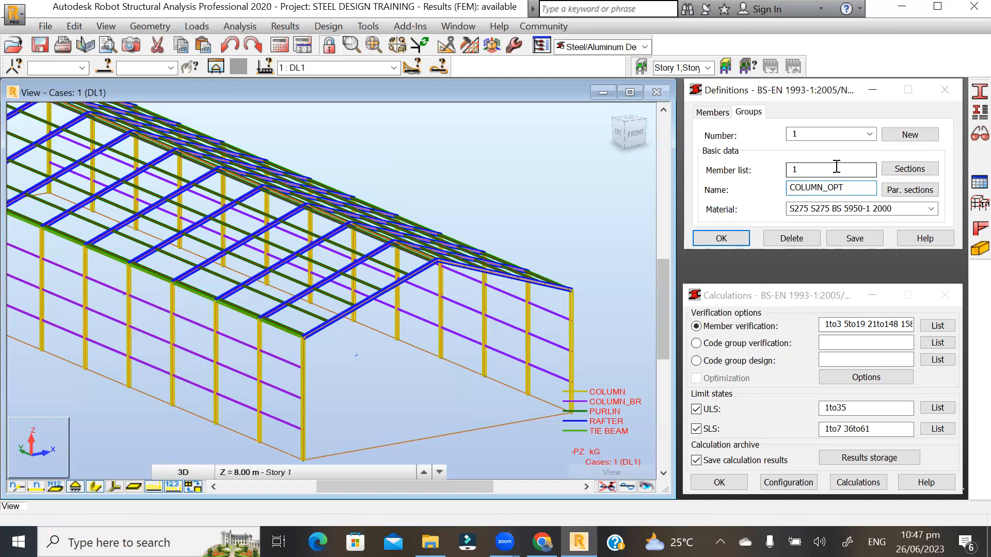
left_click_drag(814, 169, 770, 176)
left_click(828, 168)
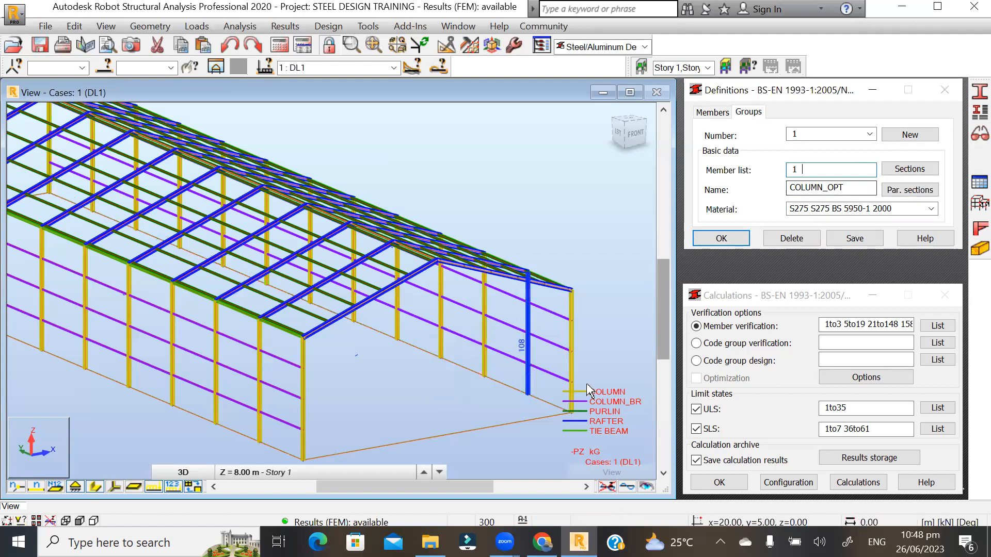
- Dismiss the save prompt and clear the COLUMN_OPT member list
scroll(606, 311, "up", 1)
scroll(545, 264, "up", 1)
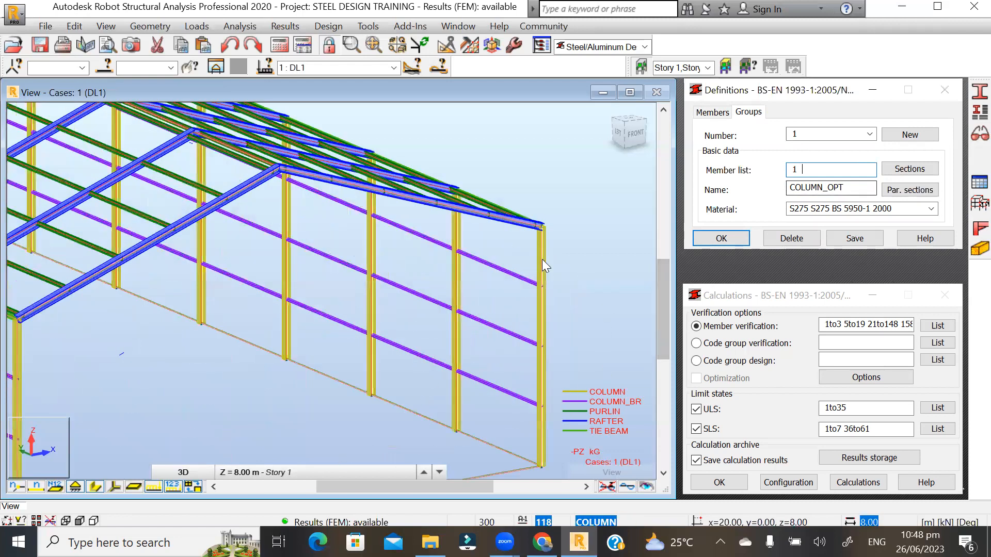
left_click(542, 259)
left_click(935, 211)
left_click_drag(655, 286, 617, 228)
left_click(823, 169)
key("BackSpace")
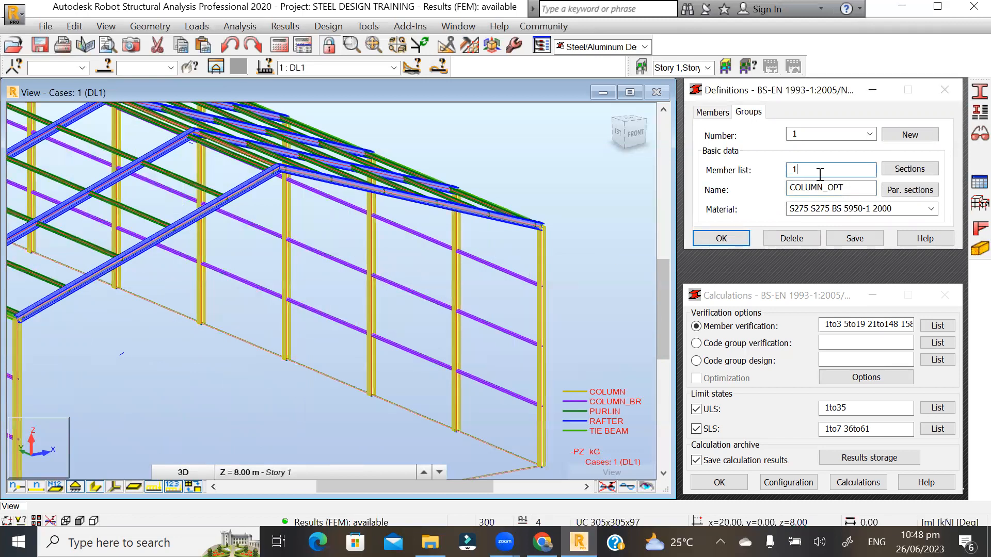
key("BackSpace")
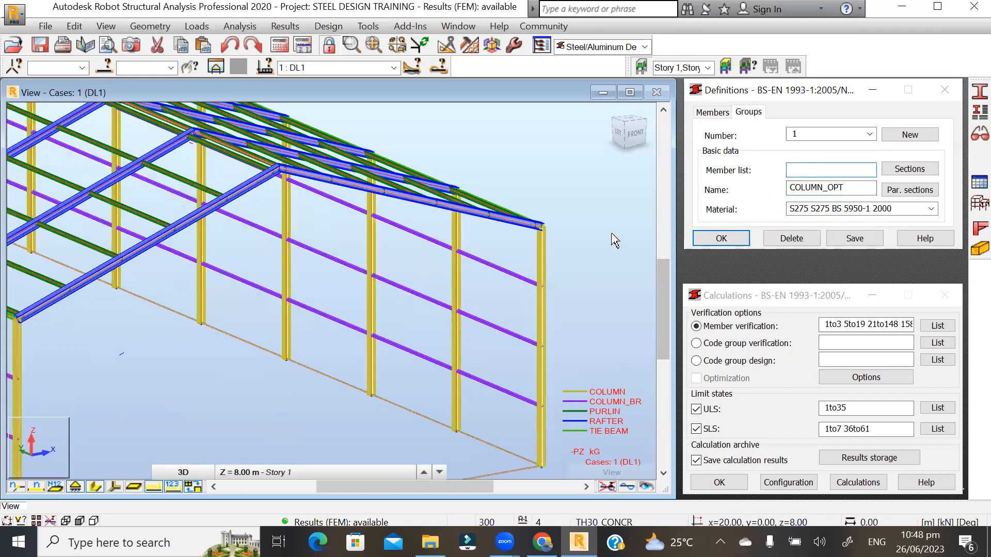
- Select every bar sharing column 118's cross-section and paste the list into Member list
left_click(542, 262)
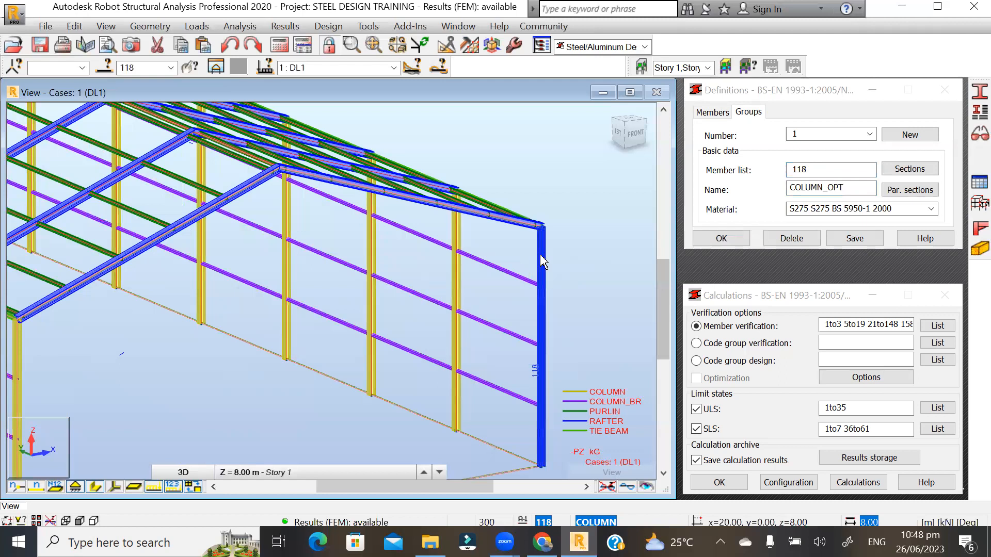
right_click(540, 254)
mouse_move(572, 481)
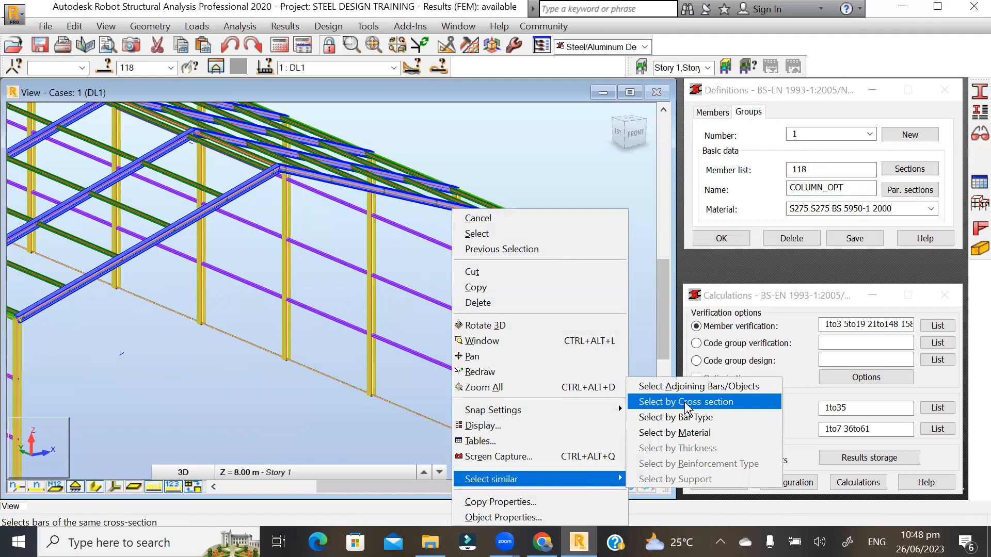
left_click(686, 402)
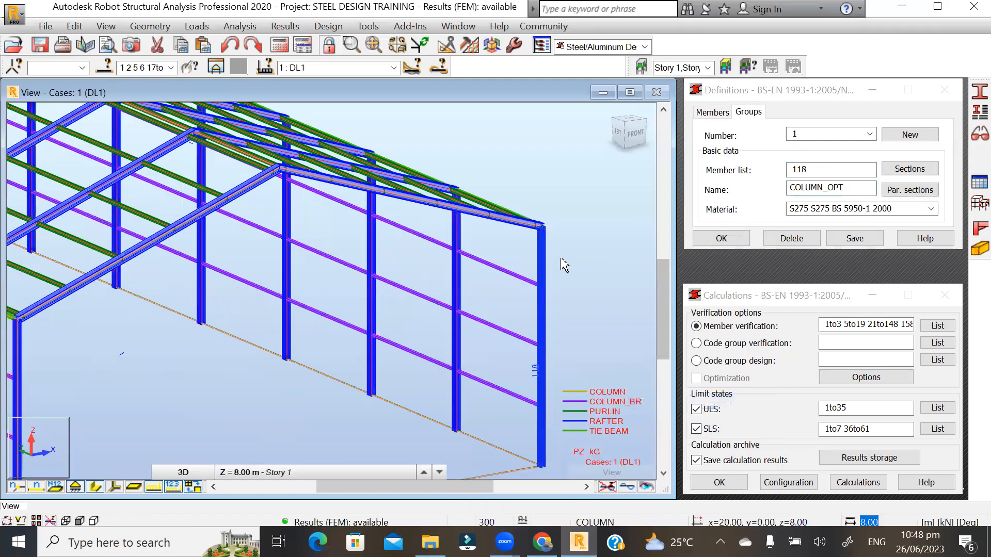
left_click(147, 67)
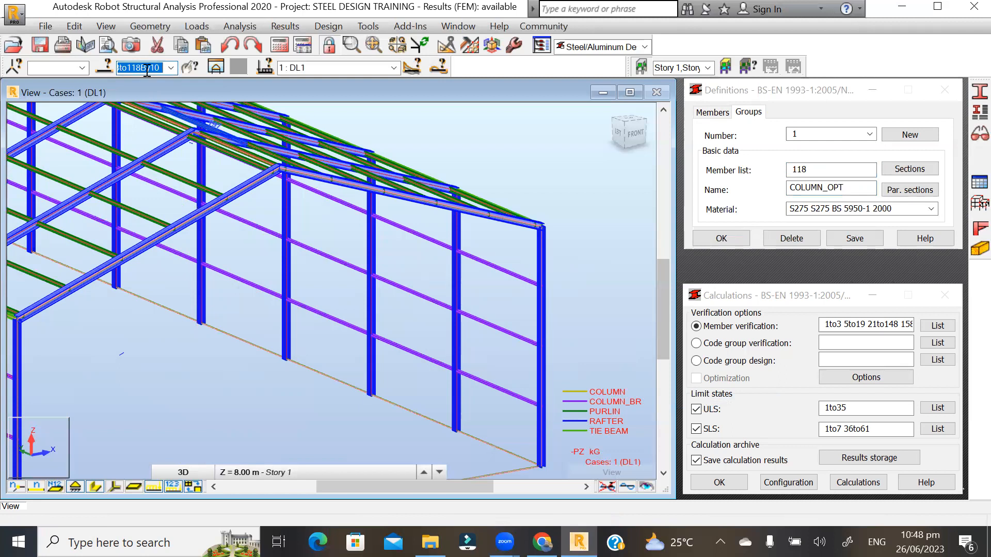
left_click(826, 169)
double_click(800, 169)
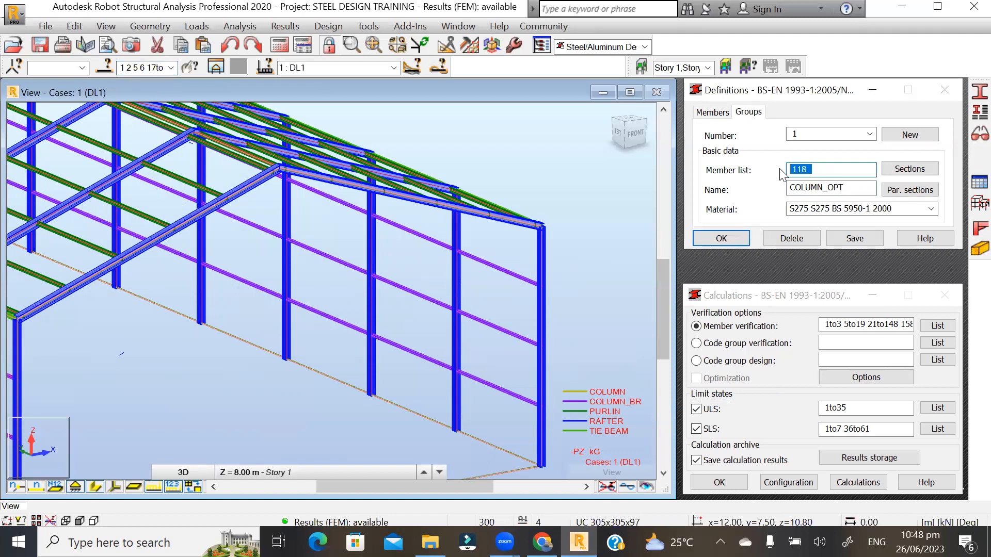
type("17By10 18to118By10")
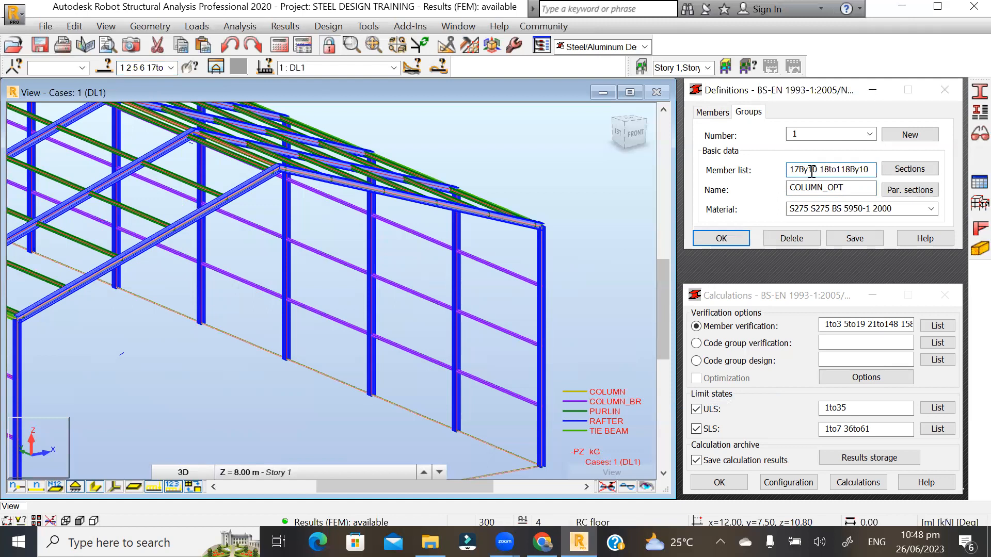
- Reselect the columns by cross-section and paste 1 2 5 6 17to117By10 18to118By10 as members
left_click(620, 230)
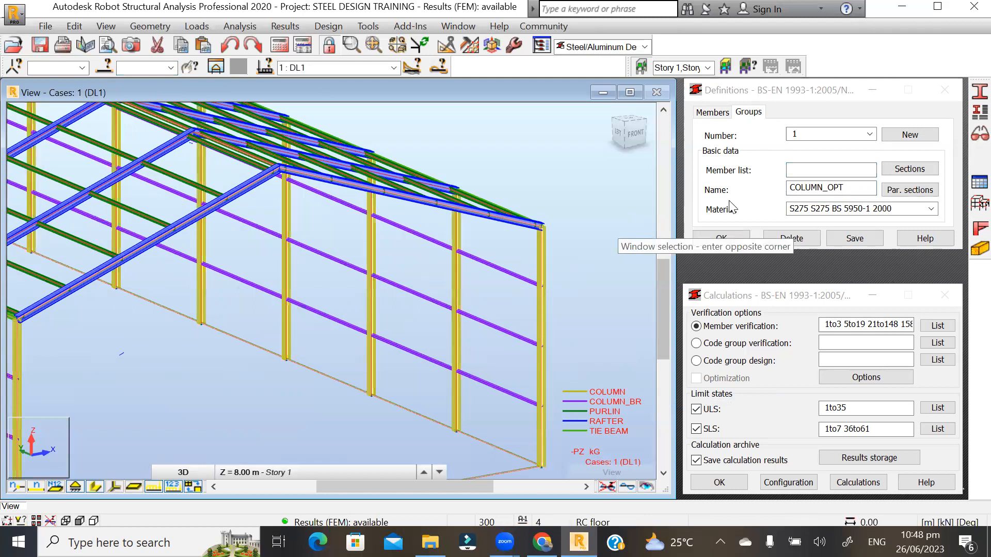
left_click(545, 258)
right_click(545, 258)
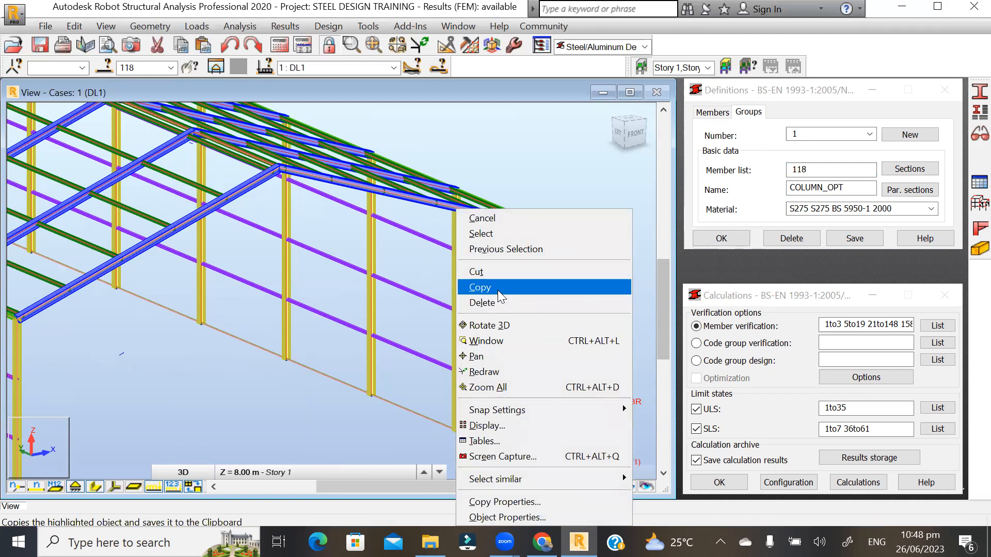
mouse_move(603, 477)
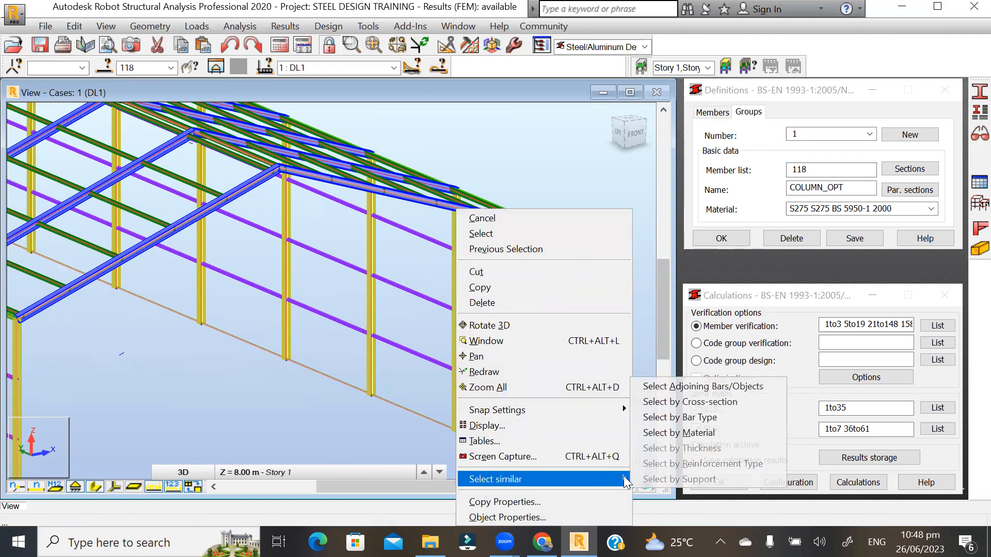
left_click(676, 402)
left_click(148, 67)
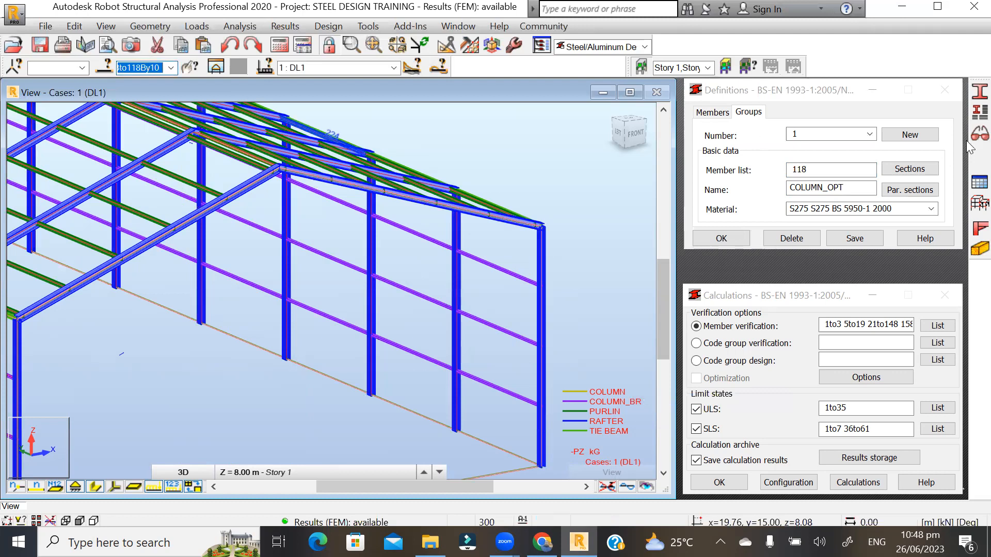
double_click(822, 169)
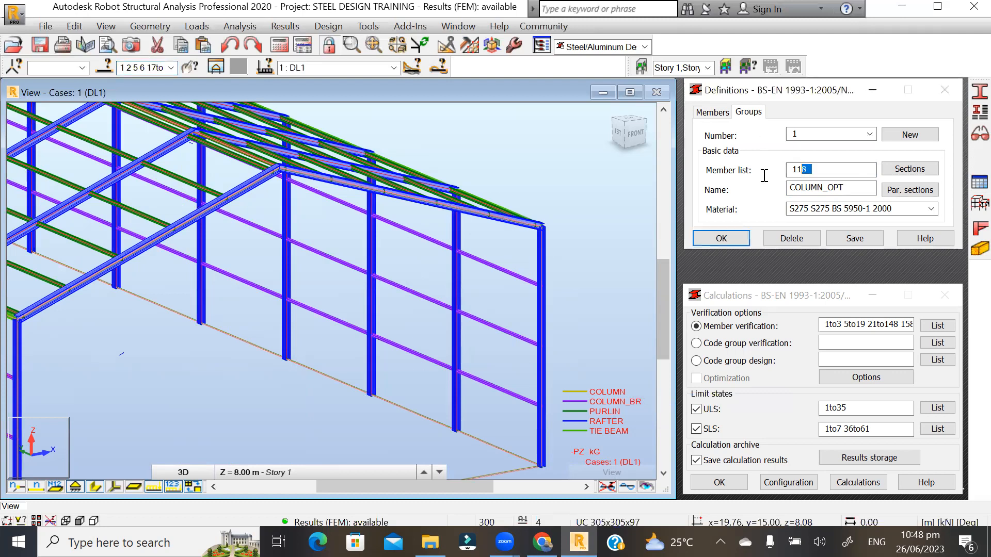
type("1 2 5 6 17to117By10 18to118By10")
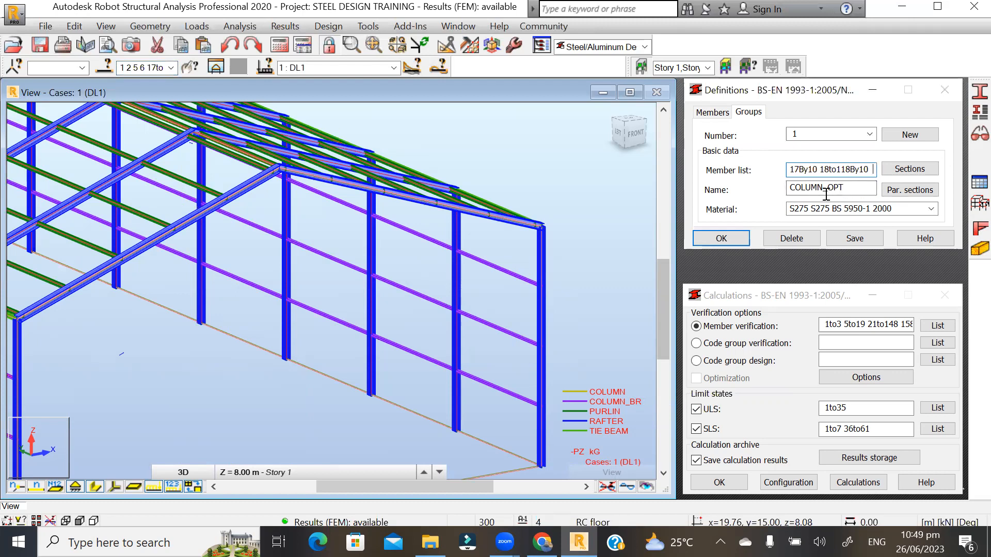
- Open section selection for the group and enable the Simple Catpro database
left_click(904, 171)
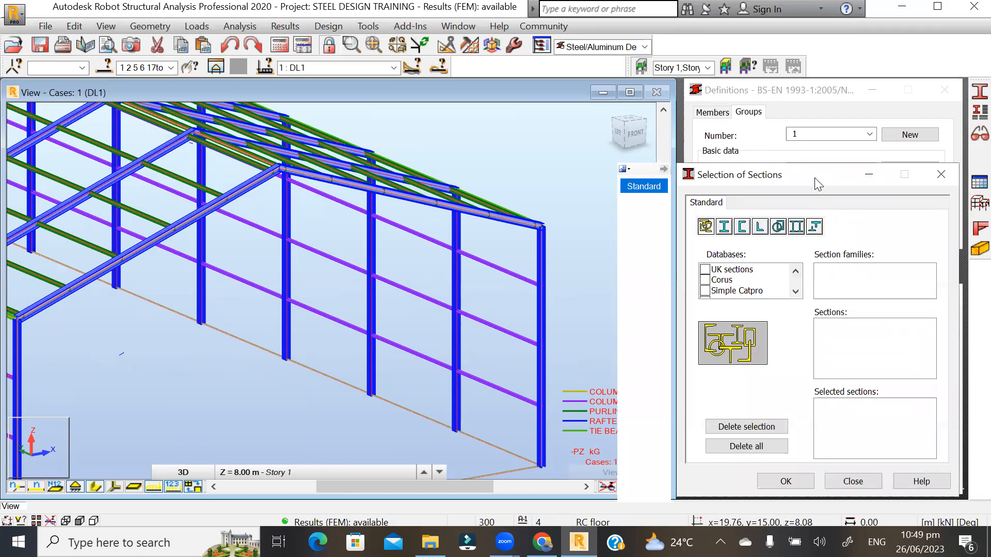
left_click_drag(814, 178, 704, 149)
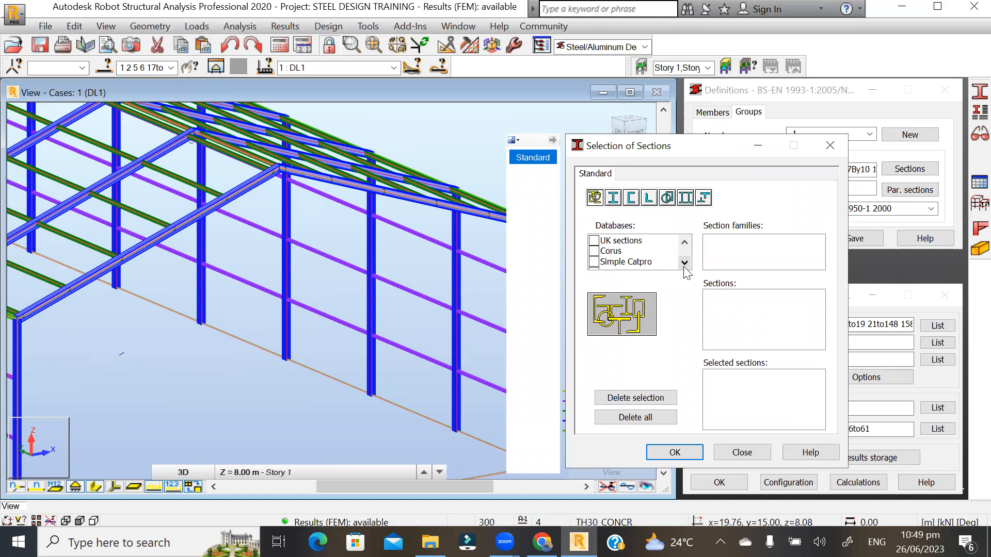
left_click(594, 263)
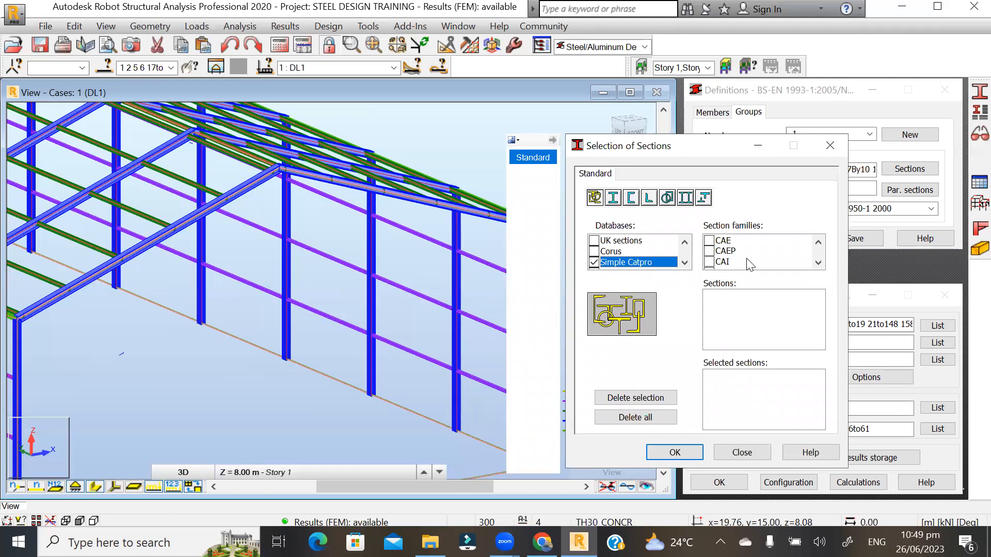
left_click(818, 263)
left_click(818, 263)
left_click(818, 264)
left_click(817, 263)
left_click(819, 265)
left_click(819, 266)
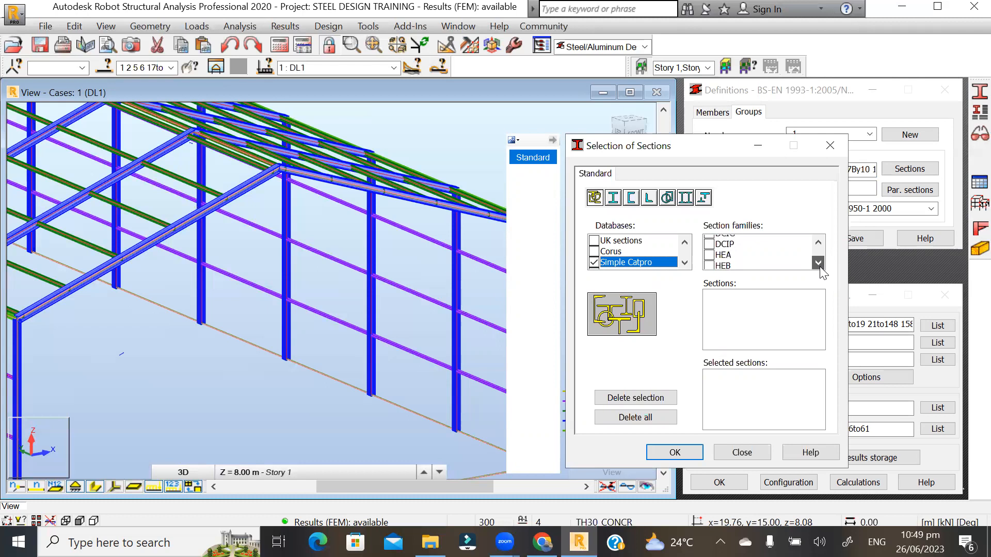
left_click(818, 245)
left_click(818, 245)
left_click(820, 265)
left_click(820, 265)
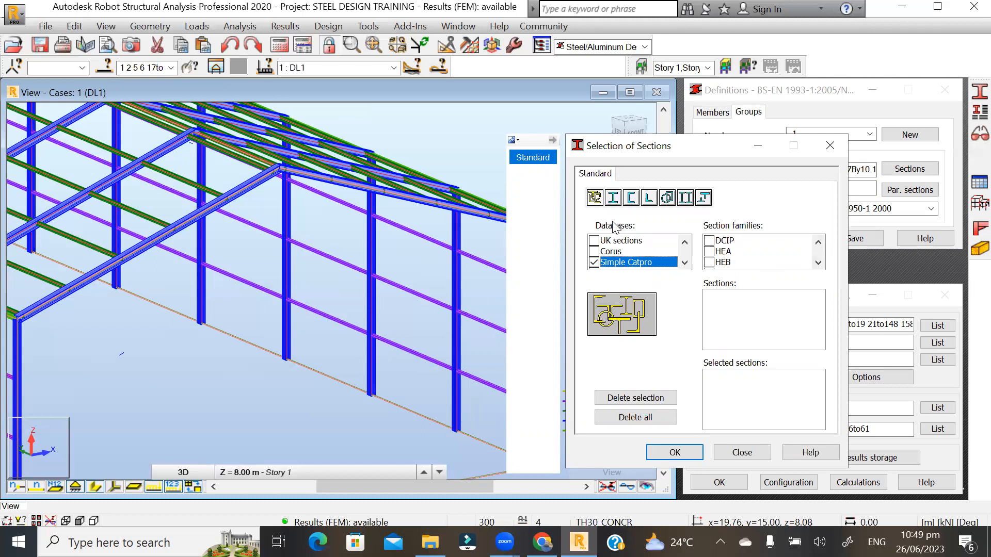
- Choose the HEA family, select HEA 100 through HEA 1000, and confirm
left_click(709, 252)
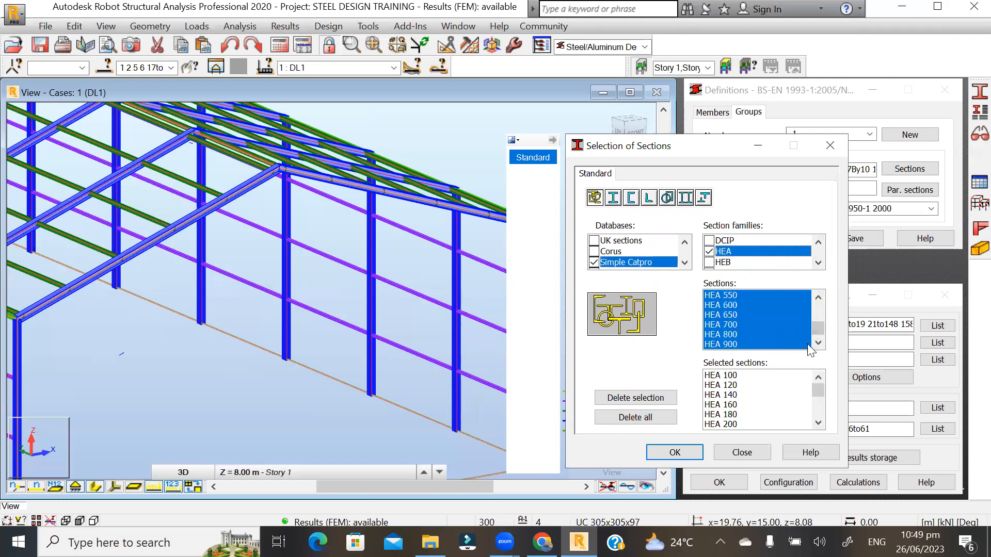
left_click_drag(816, 326, 820, 306)
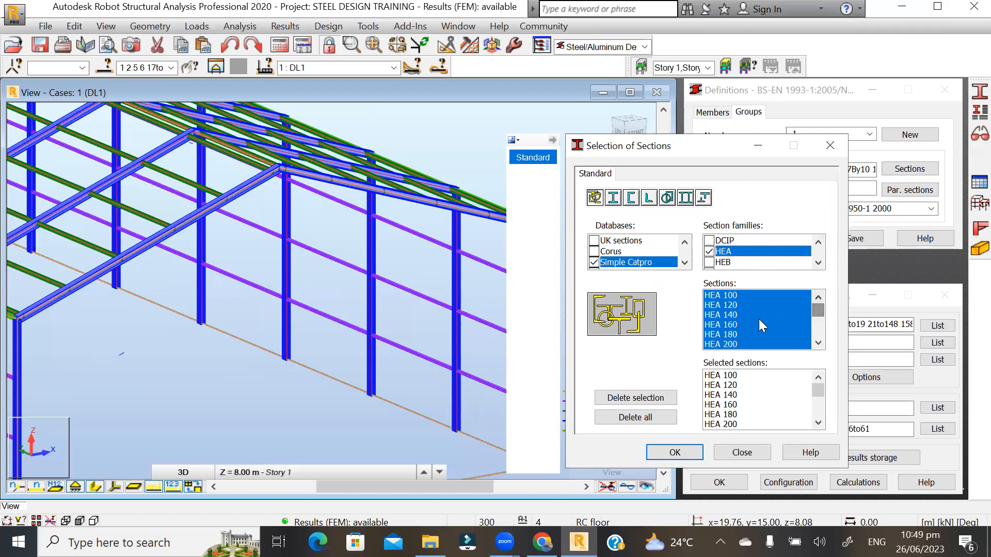
scroll(783, 302, "down", 6)
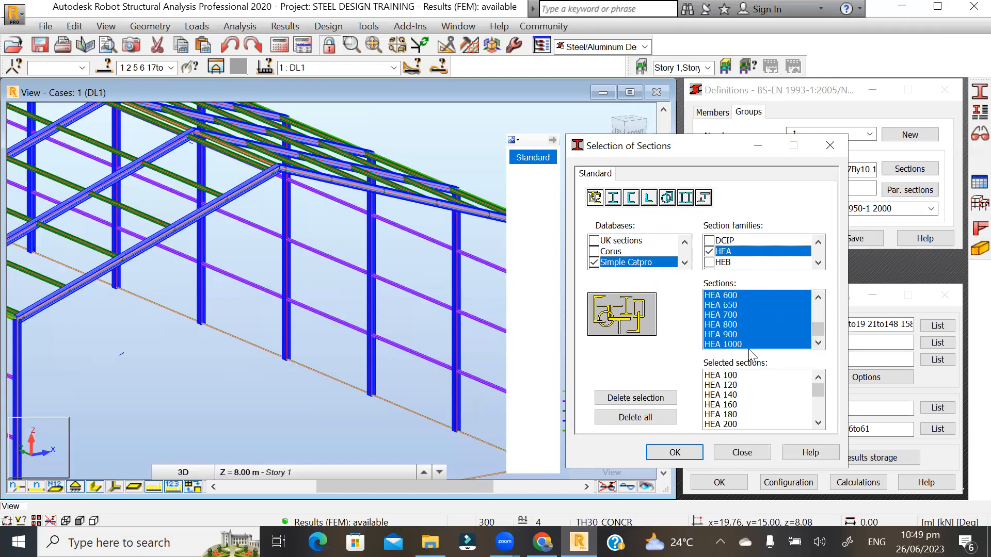
left_click_drag(817, 330, 820, 300)
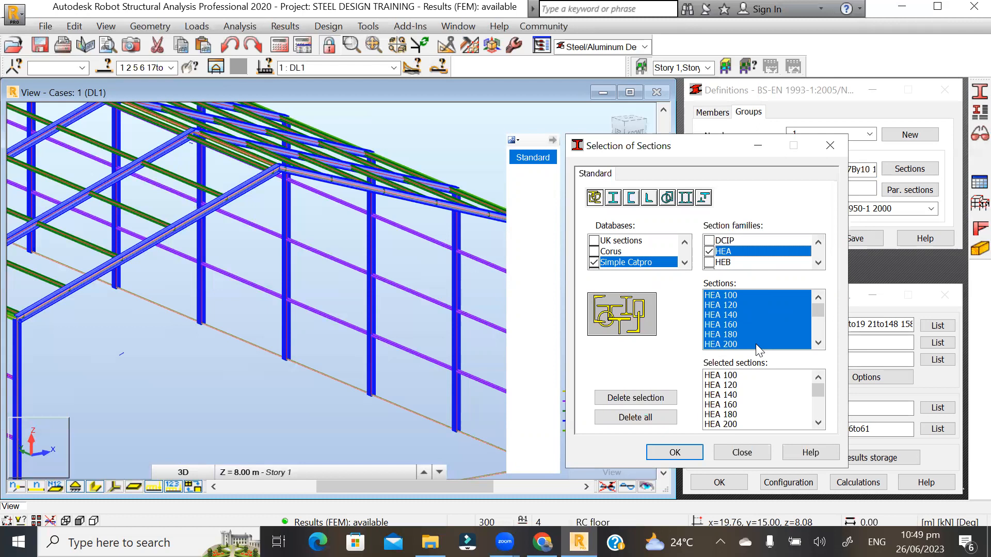
left_click_drag(818, 394, 816, 436)
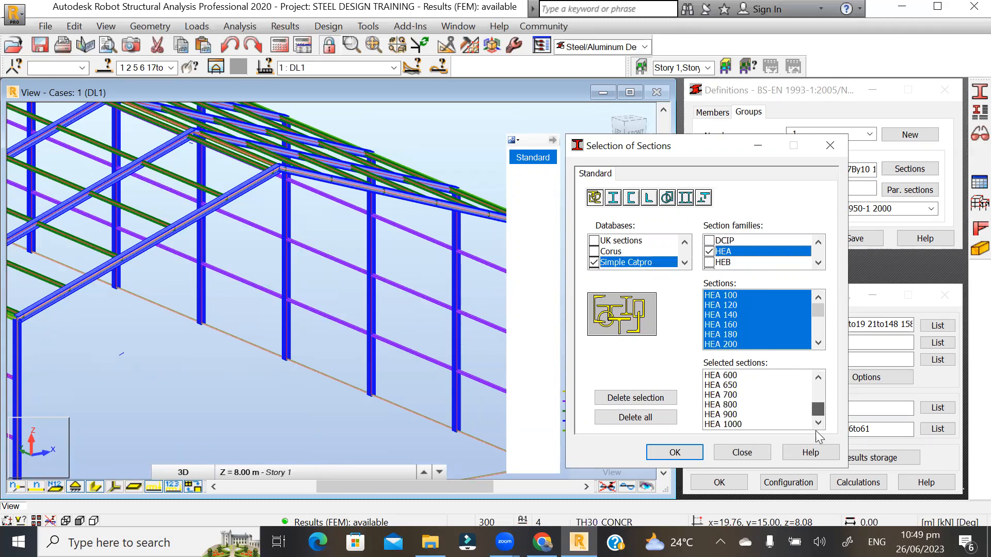
left_click(674, 452)
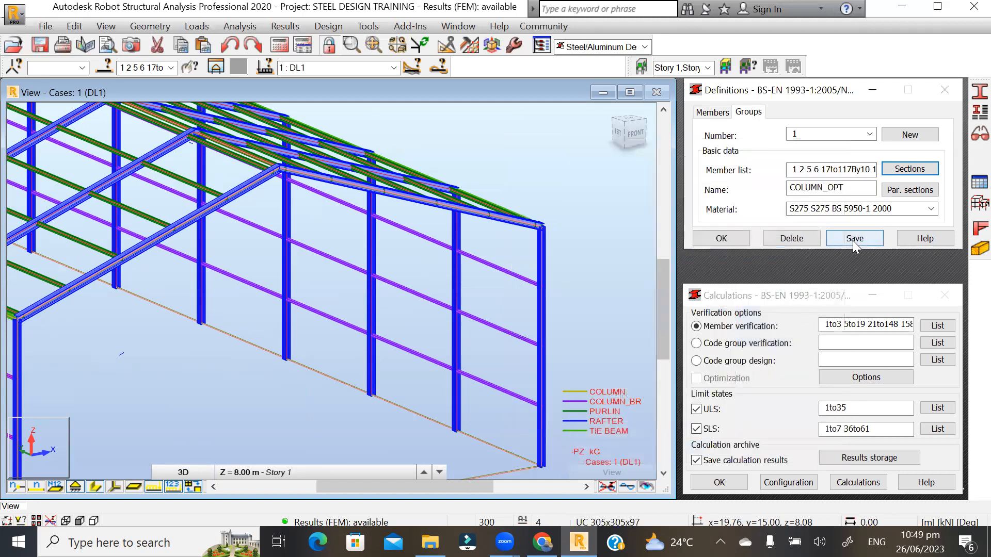
- Save the COLUMN_OPT code group, clear its name and member list, and discard the unsaved changes
left_click(854, 239)
left_click(855, 192)
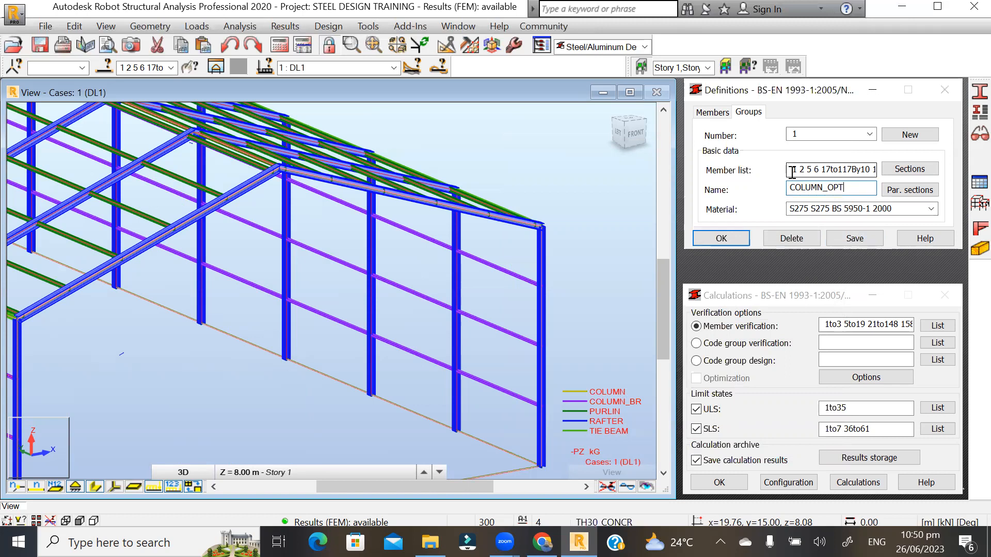
left_click_drag(792, 171, 892, 171)
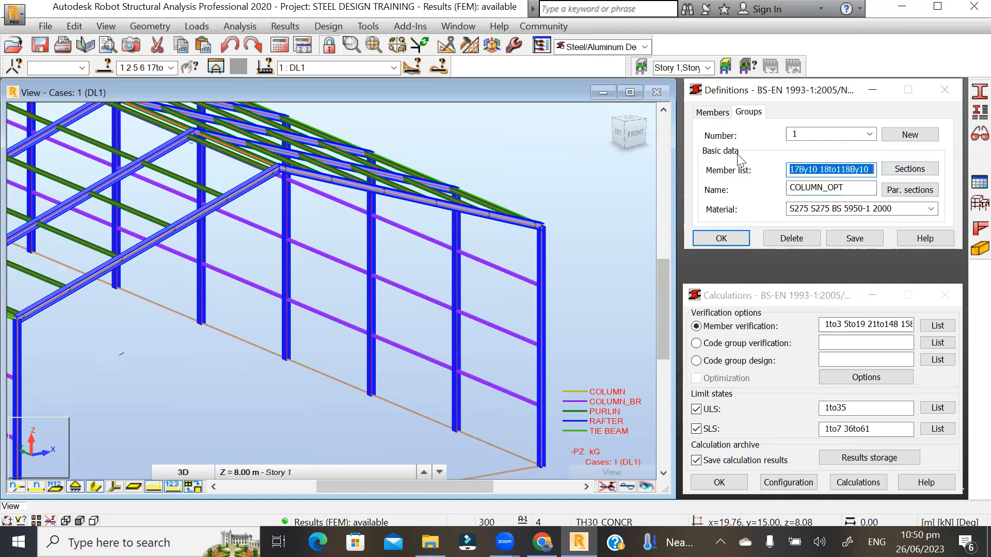
key("Delete")
left_click_drag(850, 189, 785, 189)
key("Delete")
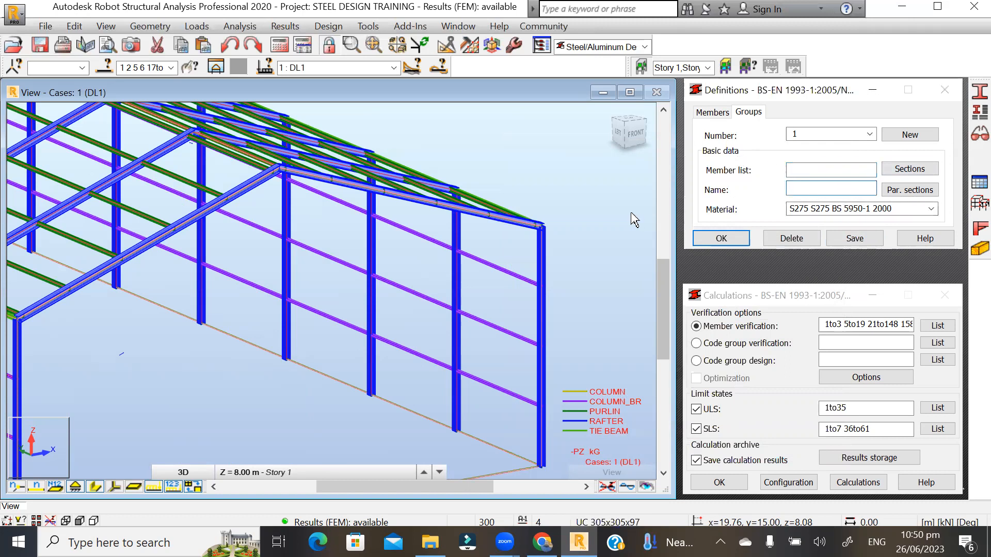
left_click(613, 217)
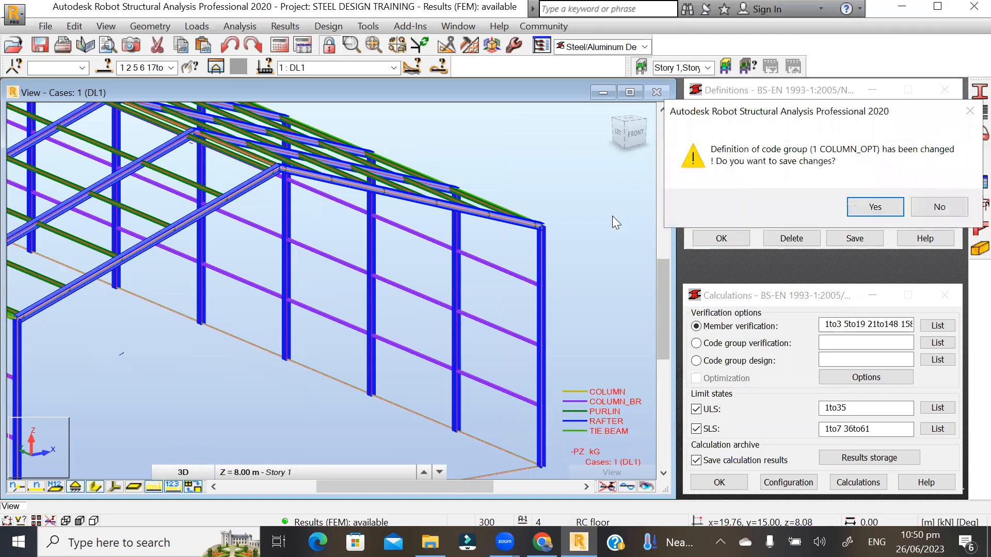
left_click(939, 207)
- Select members in part of the model, then empty the group name and member list fields
left_click_drag(612, 215, 626, 256)
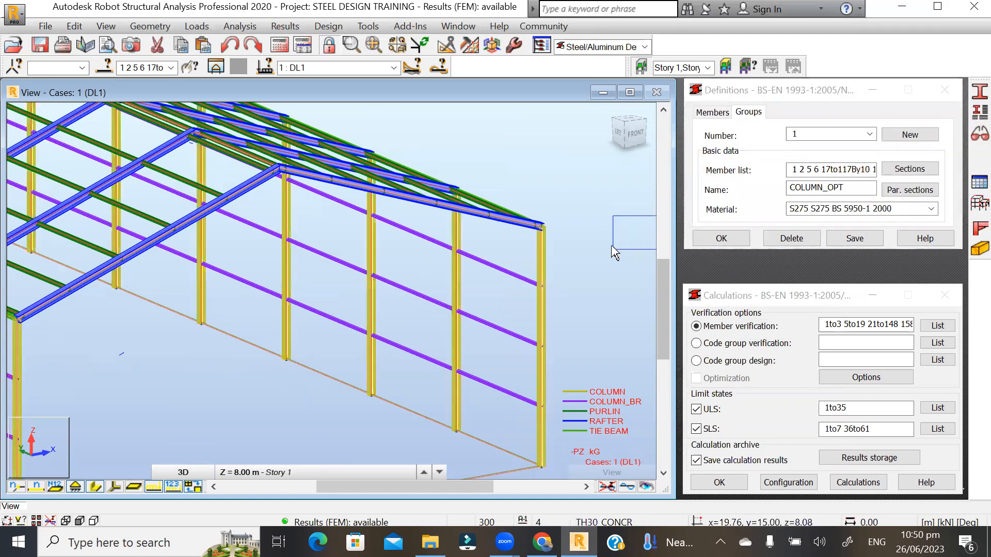
double_click(835, 189)
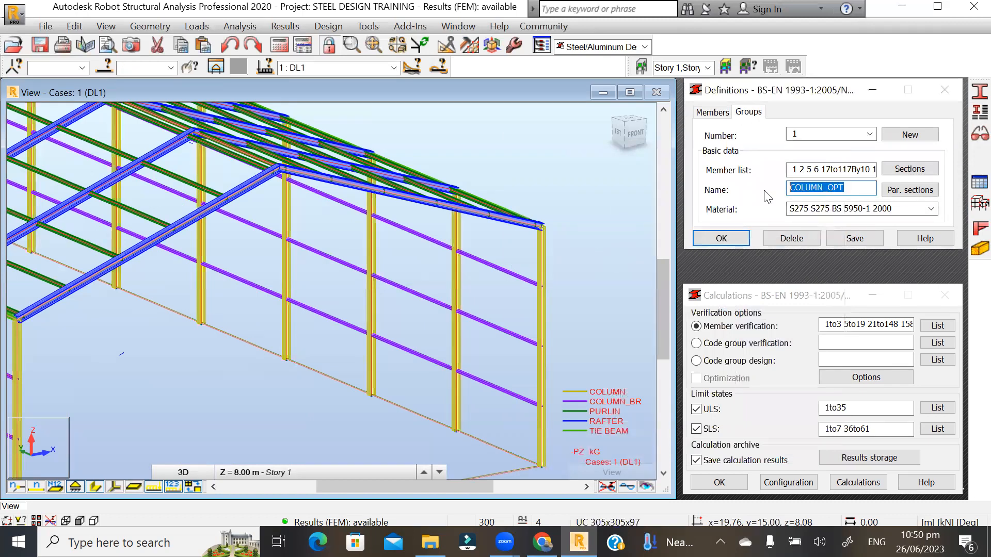
key("BackSpace")
left_click_drag(840, 174, 769, 180)
key("BackSpace")
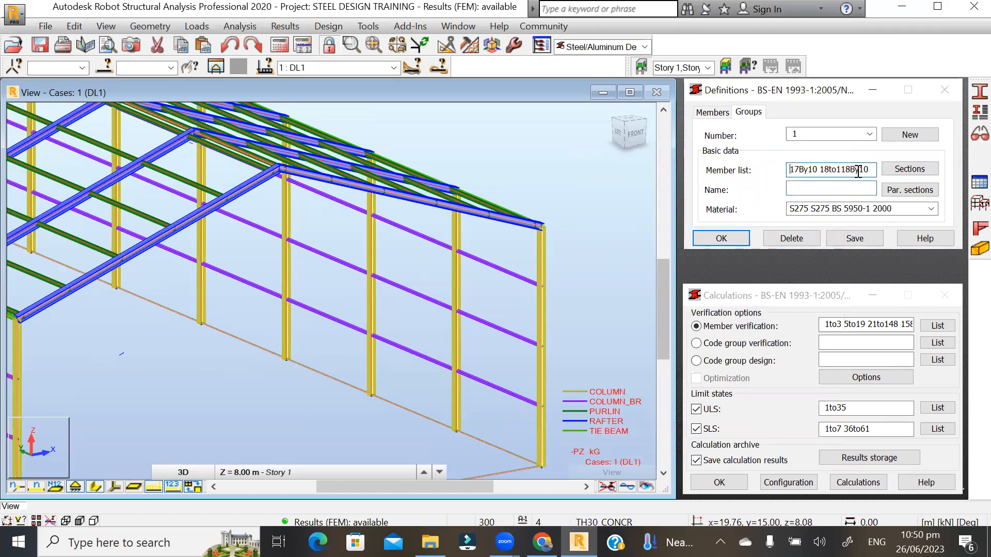
left_click_drag(855, 173, 788, 170)
key("BackSpace")
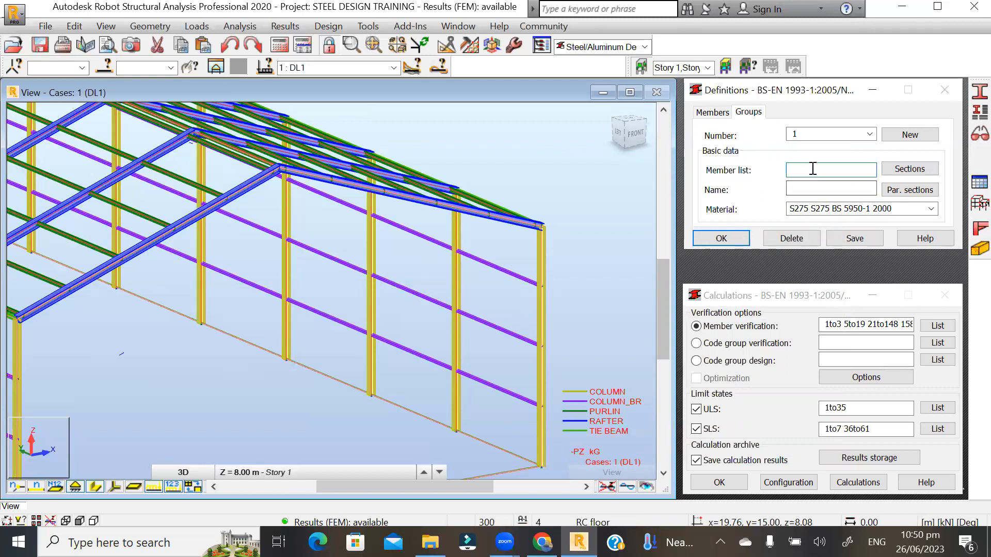
- Add code group number 2 past the save and member-list prompts, then return to group 1
left_click(909, 135)
left_click(925, 207)
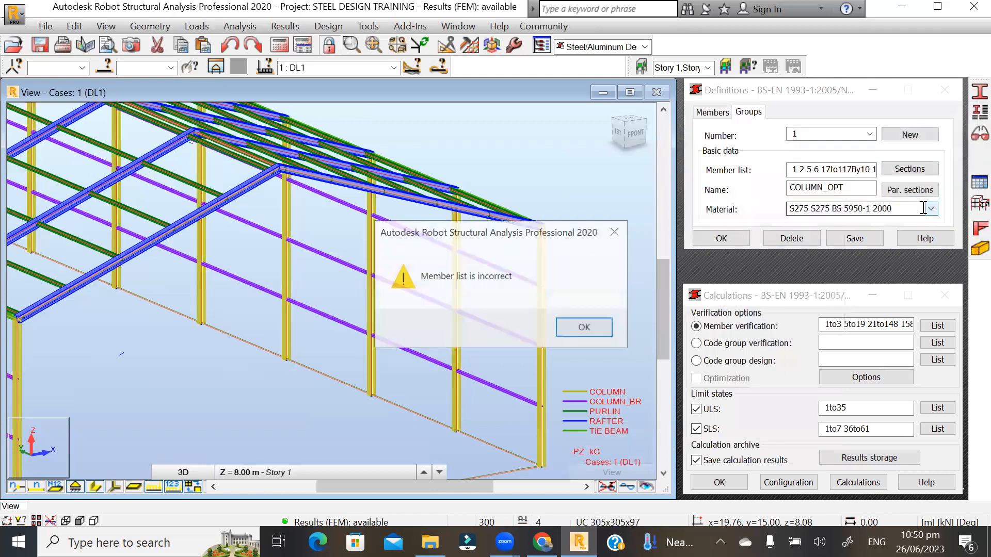
left_click(615, 231)
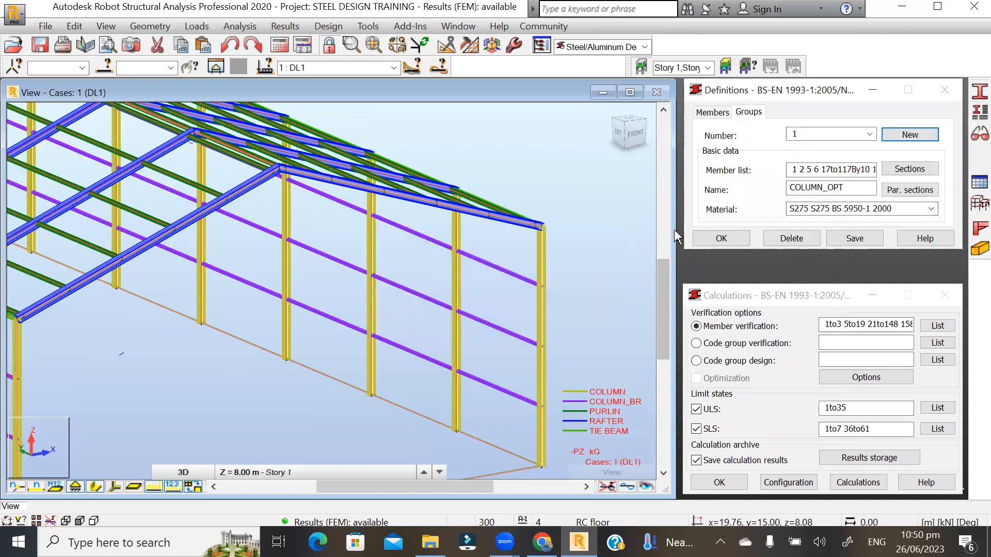
left_click(870, 136)
left_click(871, 137)
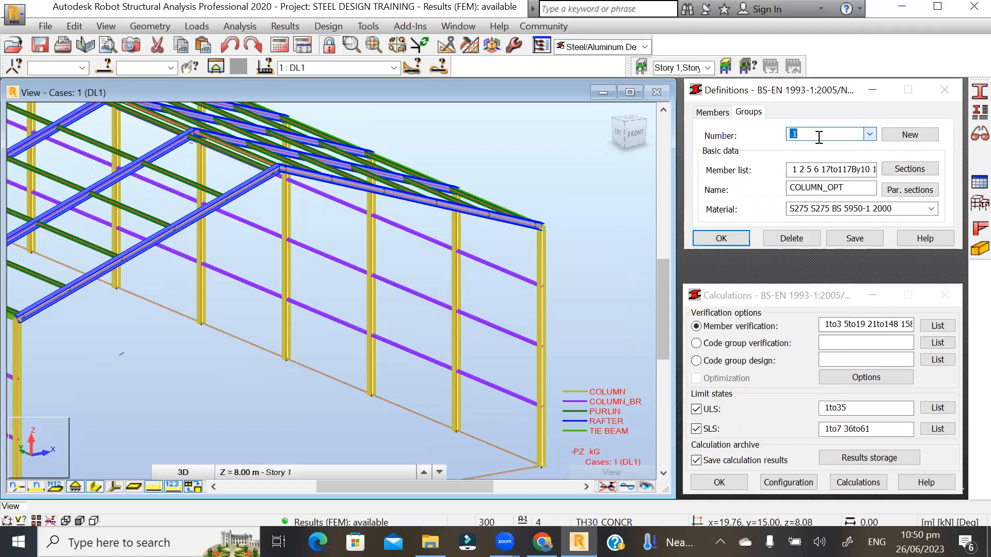
left_click(903, 139)
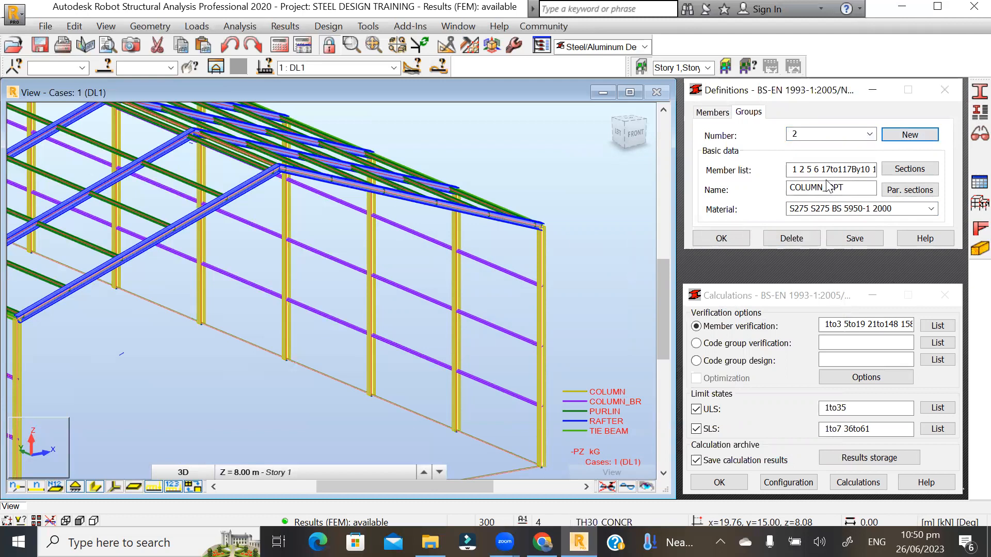
left_click(869, 134)
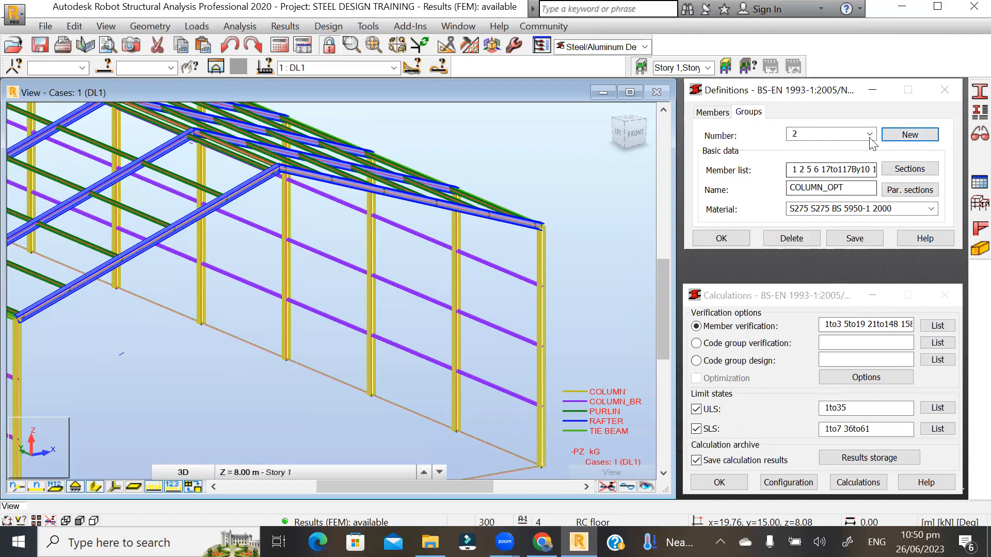
left_click(824, 146)
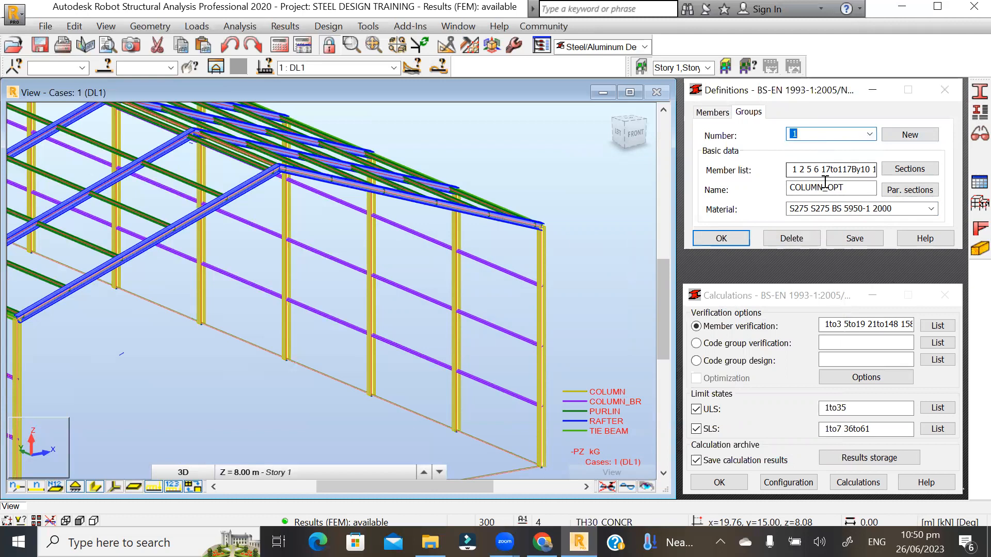
- Switch to code group 2, rename it RAFTER_OPT, and remove the column members
left_click(869, 134)
left_click(811, 157)
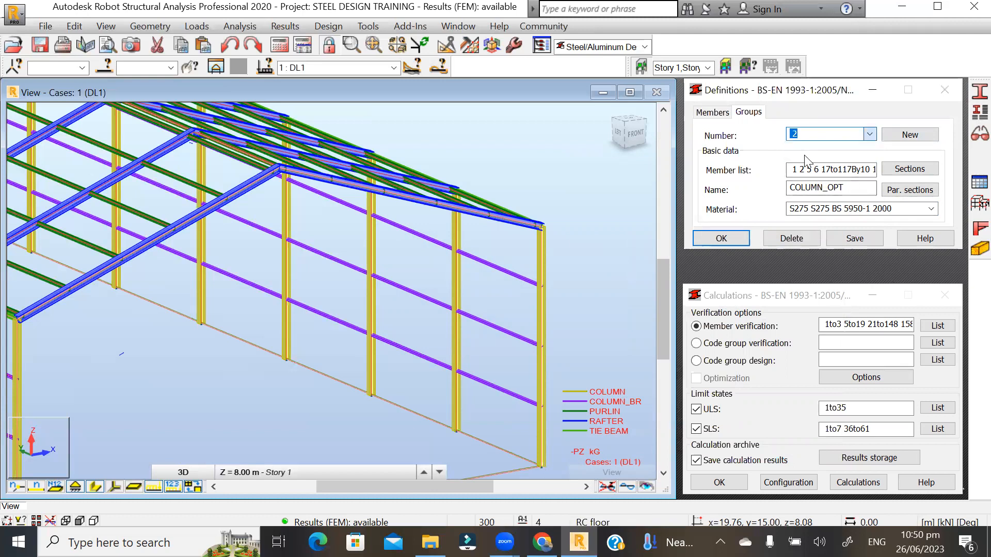
left_click_drag(850, 188, 769, 198)
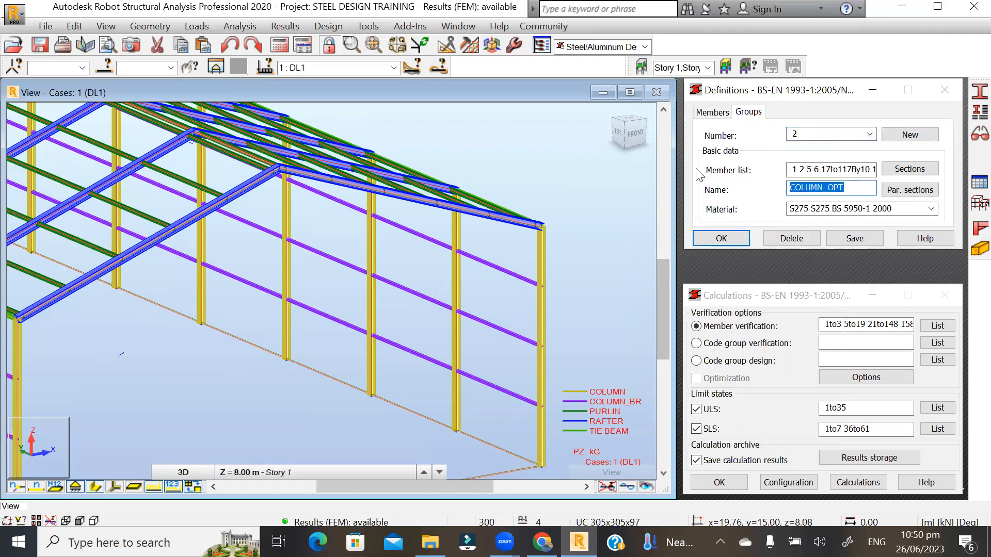
left_click_drag(823, 188, 784, 188)
left_click(837, 171)
left_click_drag(851, 169, 773, 178)
key("BackSpace")
key("BackSpace")
left_click_drag(821, 188, 776, 189)
type("RAFTER")
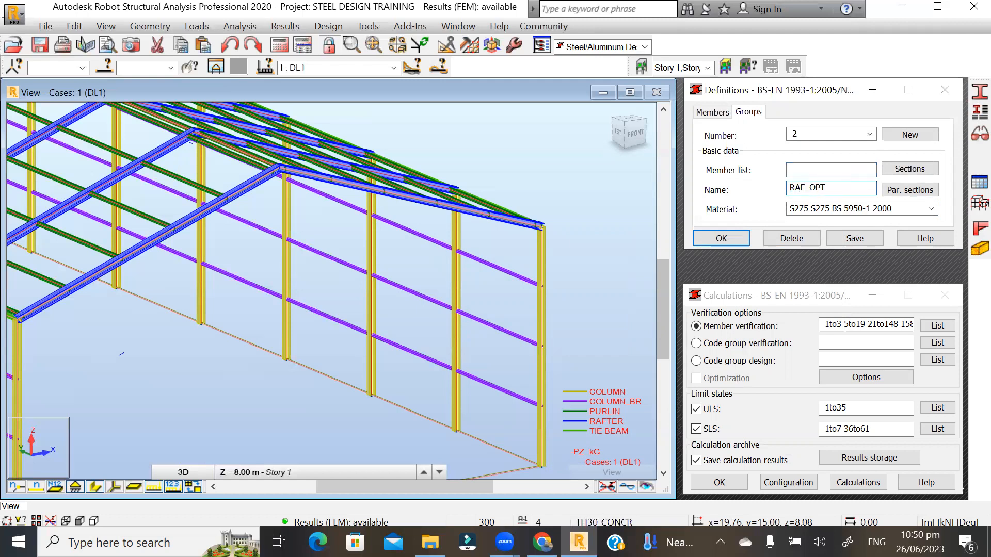
- Pick rafter bar 119, select all bars with the same cross-section, and paste them into the member list
left_click(796, 167)
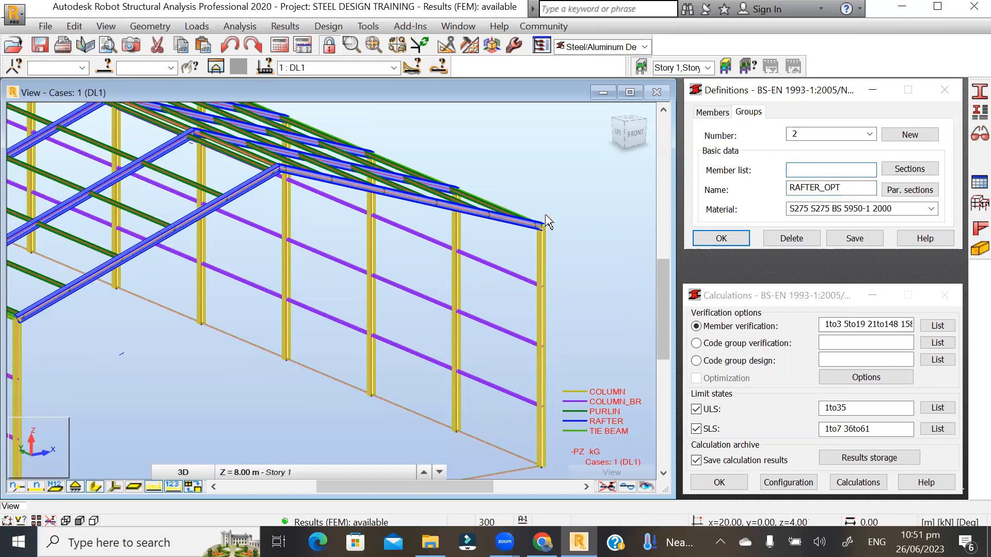
scroll(549, 215, "up", 1)
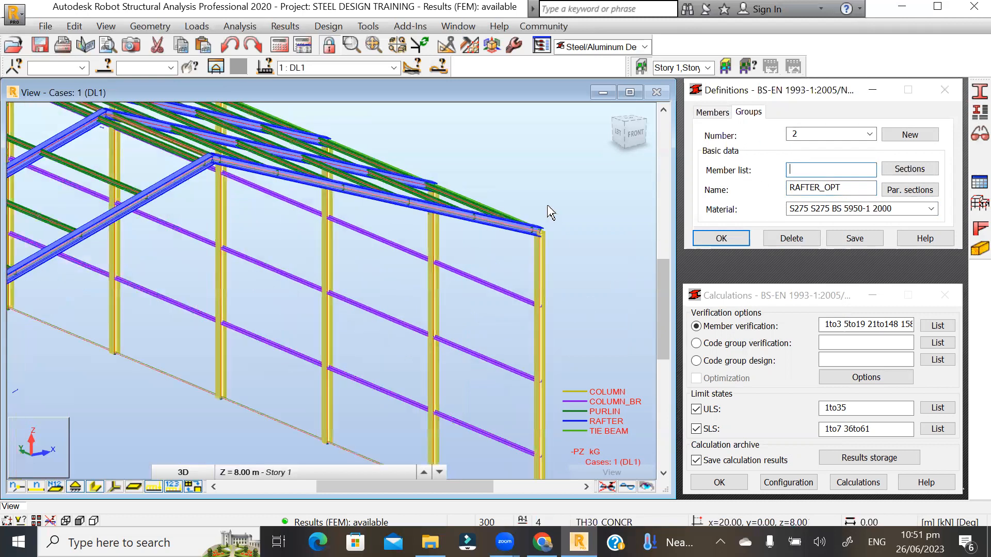
left_click(184, 189)
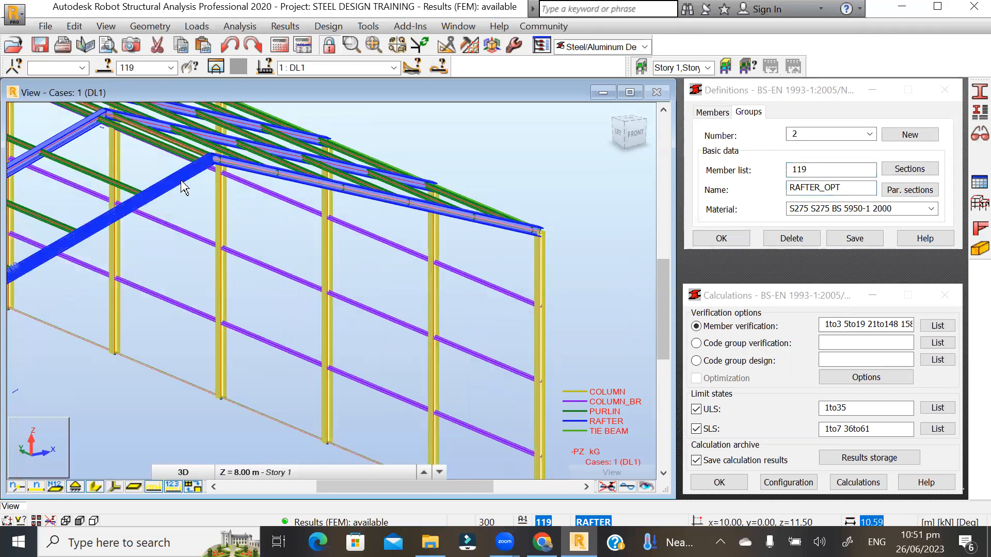
right_click(181, 182)
mouse_move(238, 454)
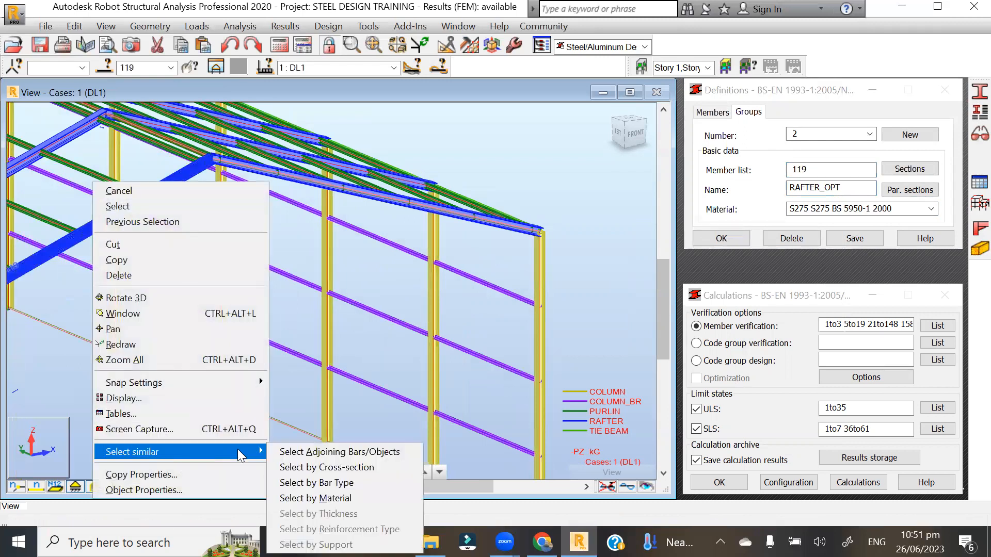
left_click(327, 467)
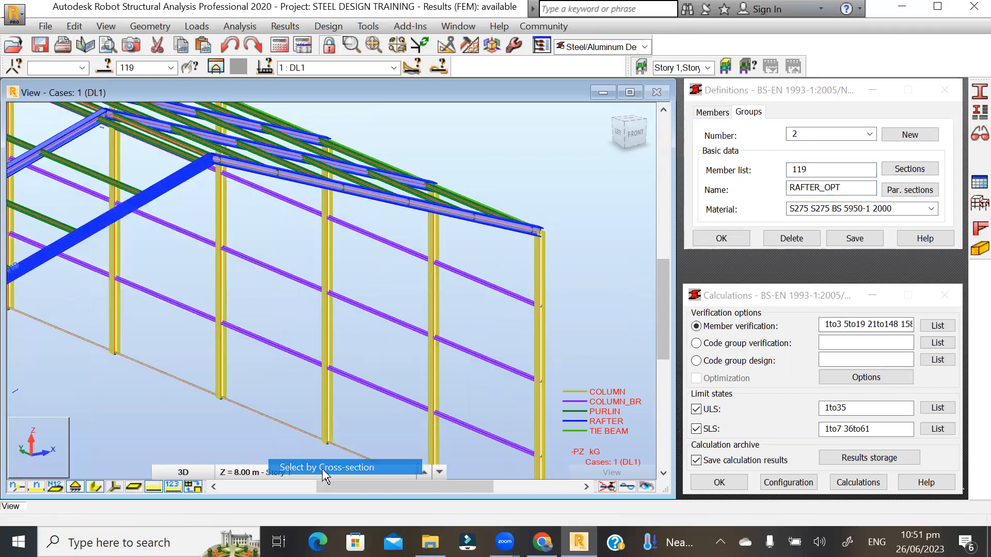
left_click(144, 67)
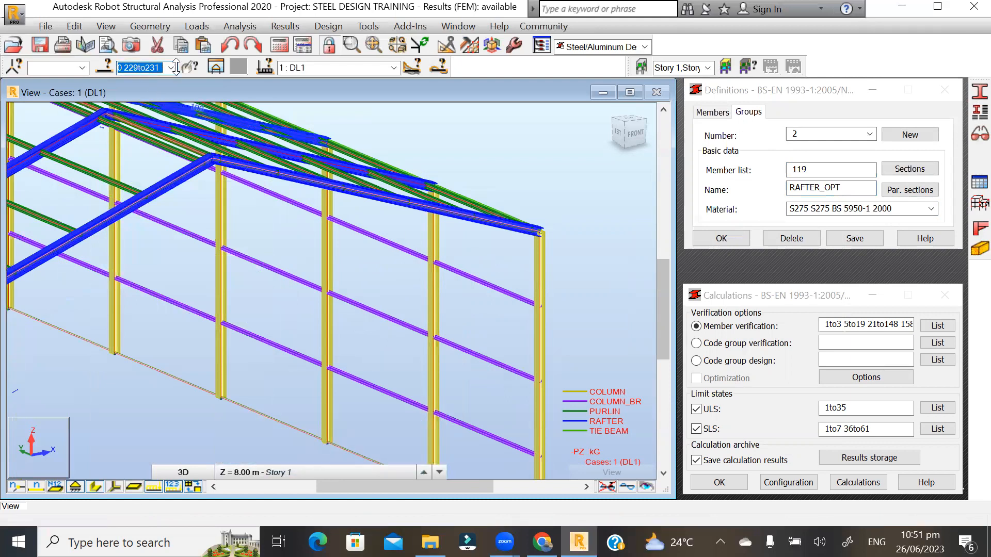
left_click(818, 170)
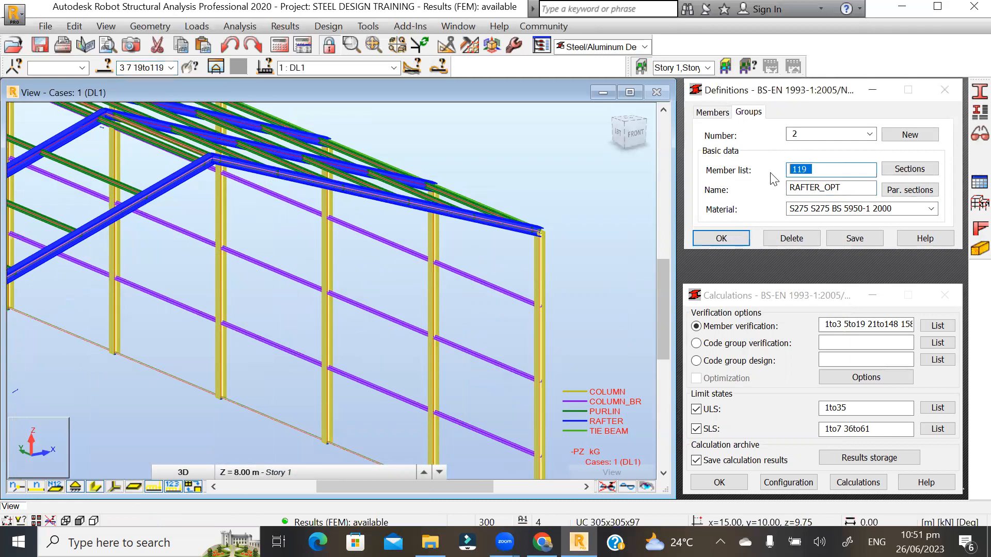
key("ctrl+v")
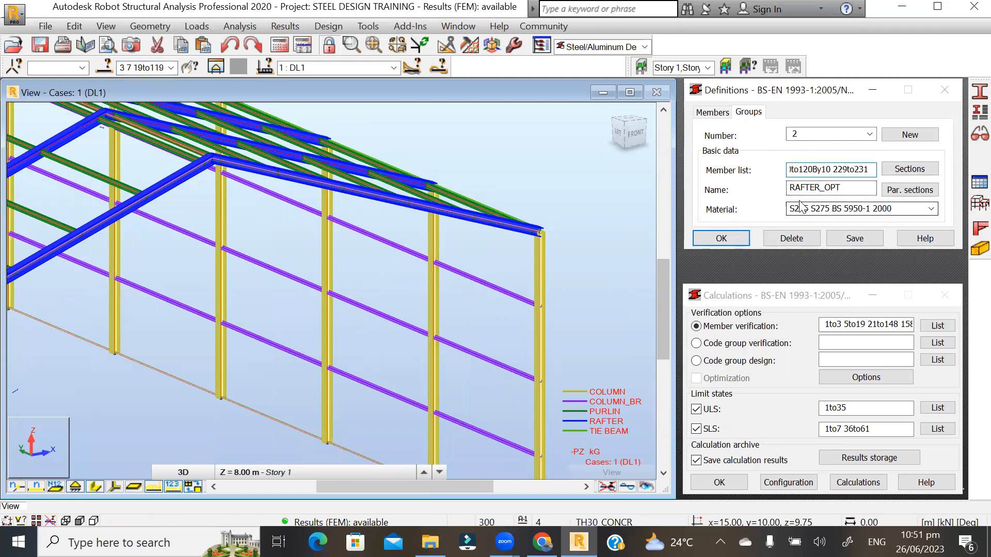
- Assign all HEB sections from the Simple Catpro database to RAFTER_OPT
left_click(908, 170)
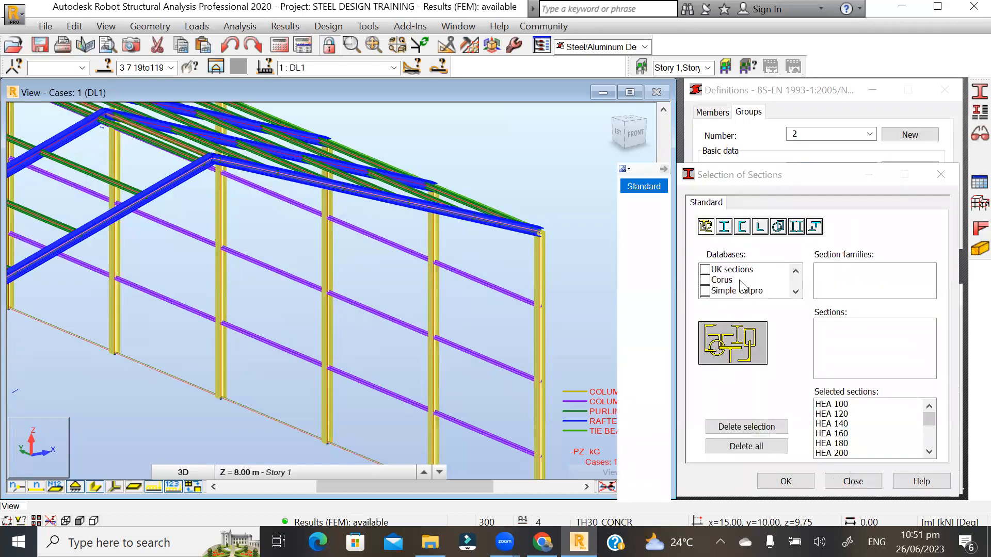
left_click(705, 291)
scroll(842, 278, "down", 5)
scroll(841, 281, "down", 5)
scroll(825, 287, "up", 1)
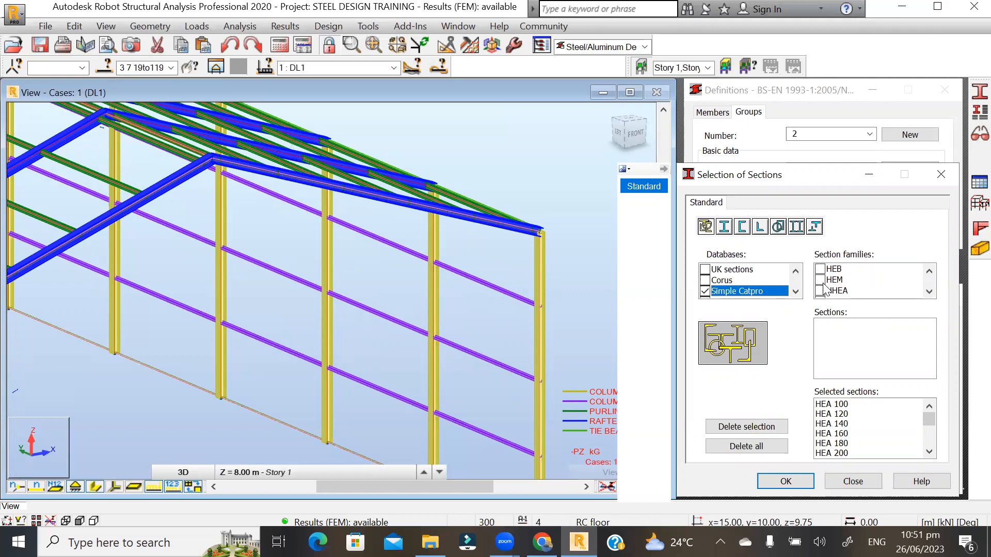
left_click(825, 271)
left_click(819, 280)
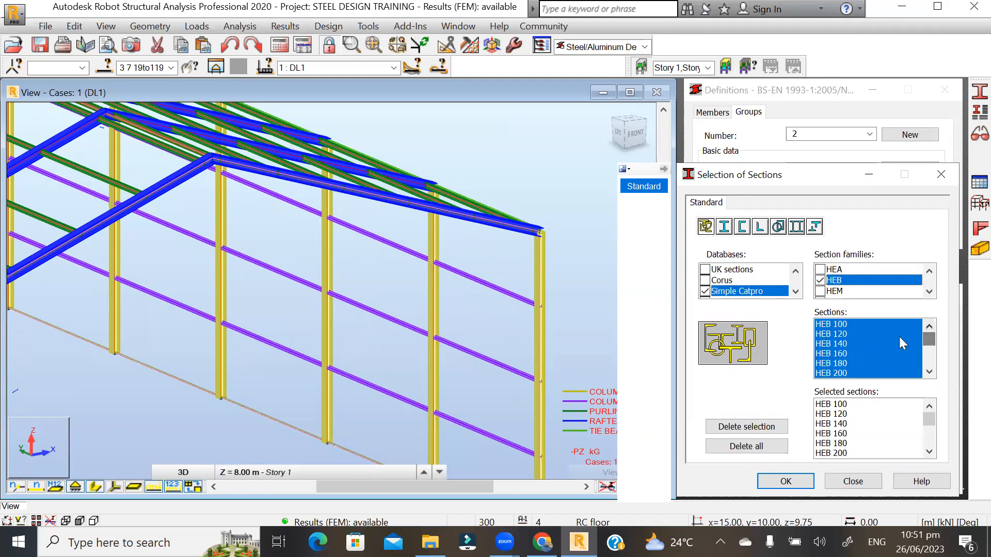
left_click_drag(931, 336, 931, 367)
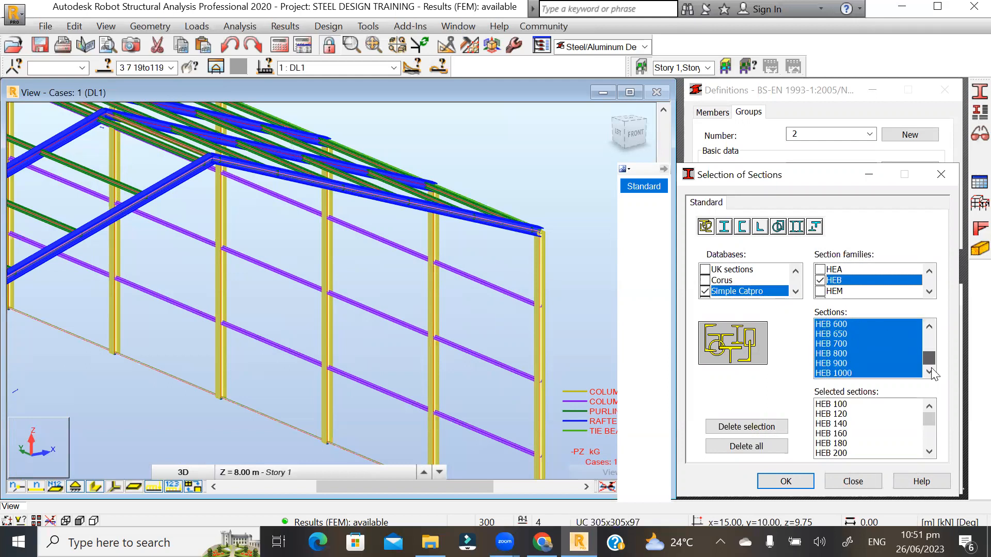
left_click(785, 481)
- Save RAFTER_OPT and check that groups 1 COLUMN_OPT and 2 RAFTER_OPT both exist
left_click(848, 238)
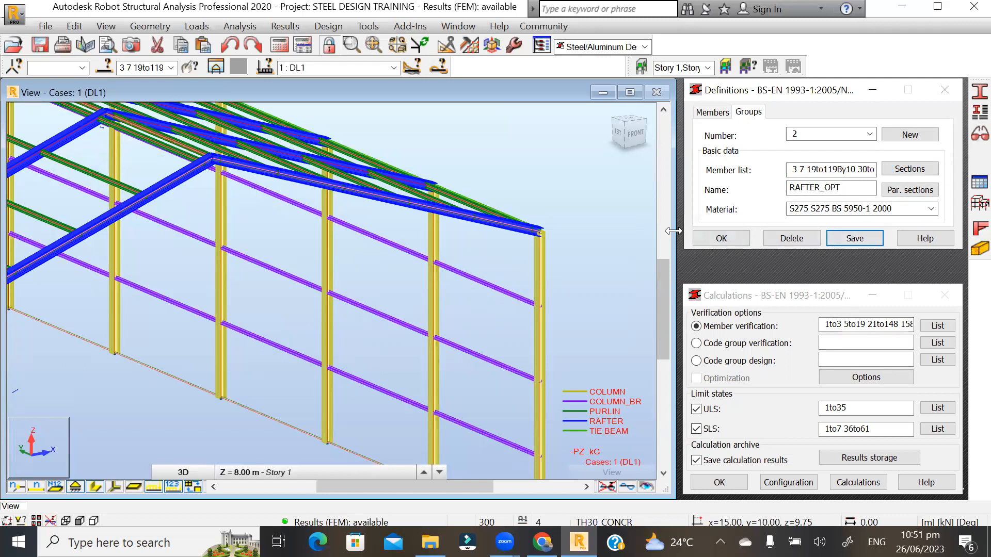
left_click(576, 205)
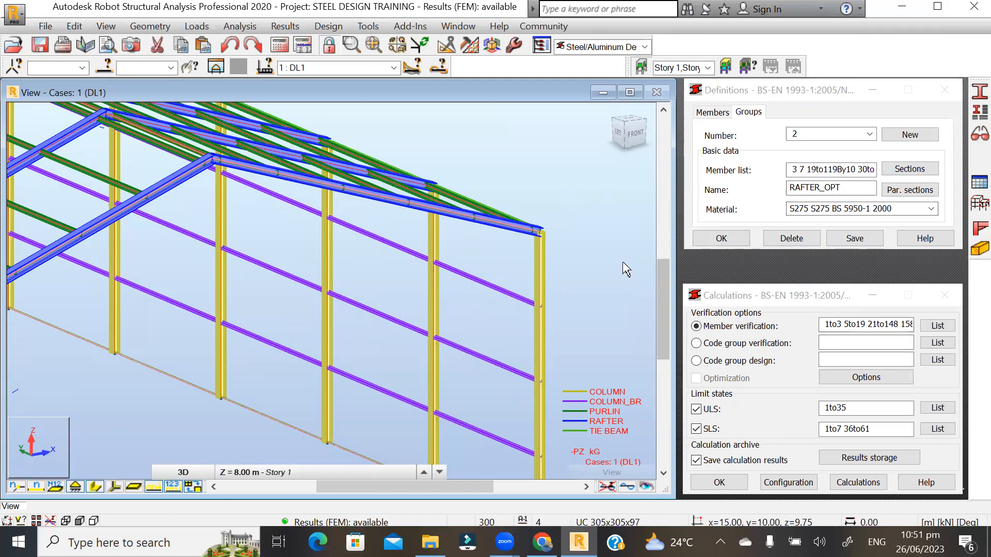
left_click(799, 167)
left_click(813, 135)
left_click(809, 148)
left_click(826, 134)
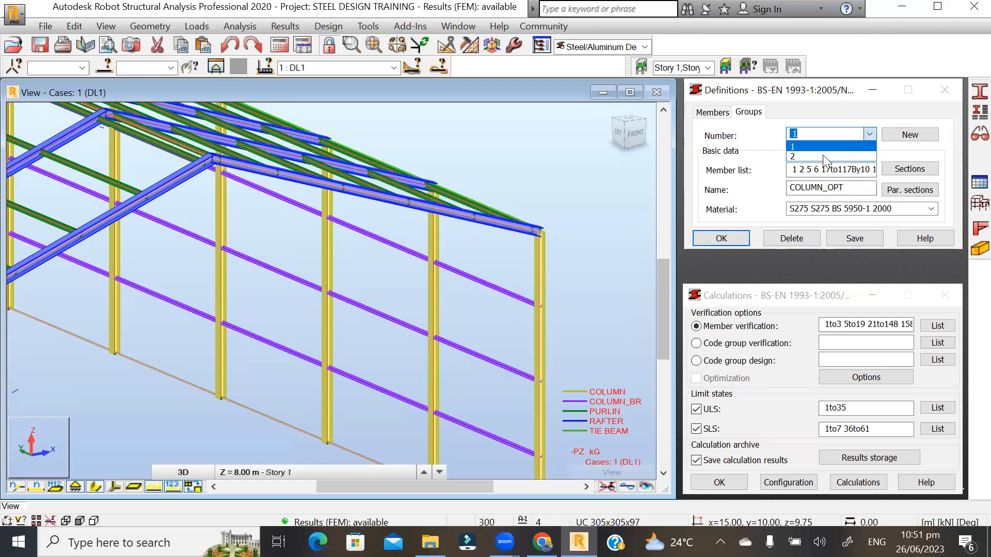
left_click(808, 161)
left_click(847, 134)
left_click(808, 161)
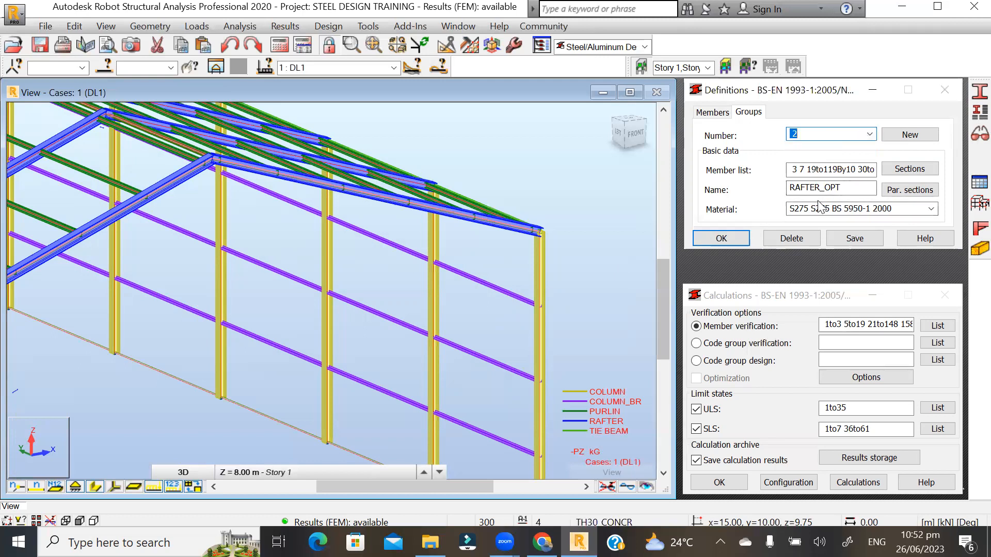
- Choose code group design and add groups 1 and 2, COLUMN_OPT and RAFTER_OPT, to the design list
left_click(696, 361)
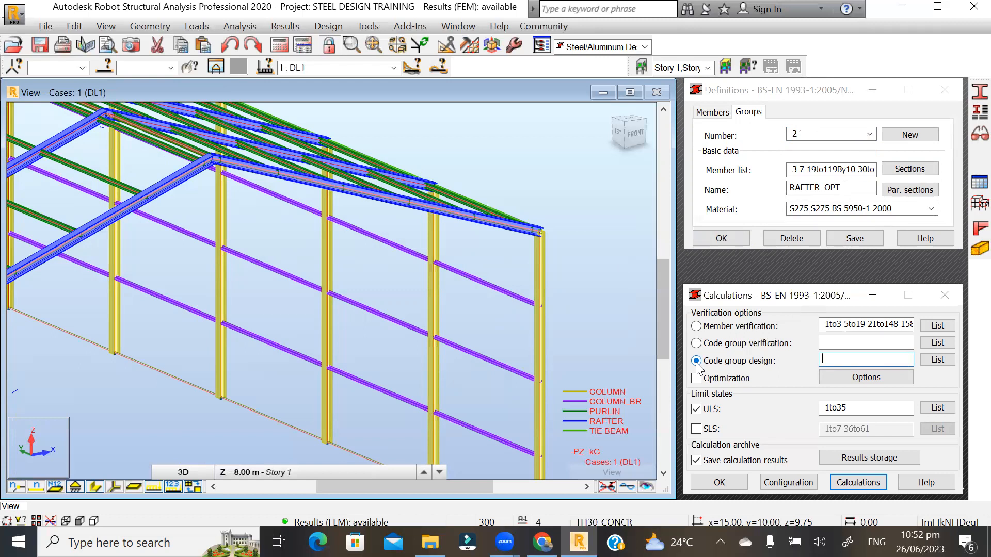
left_click(936, 361)
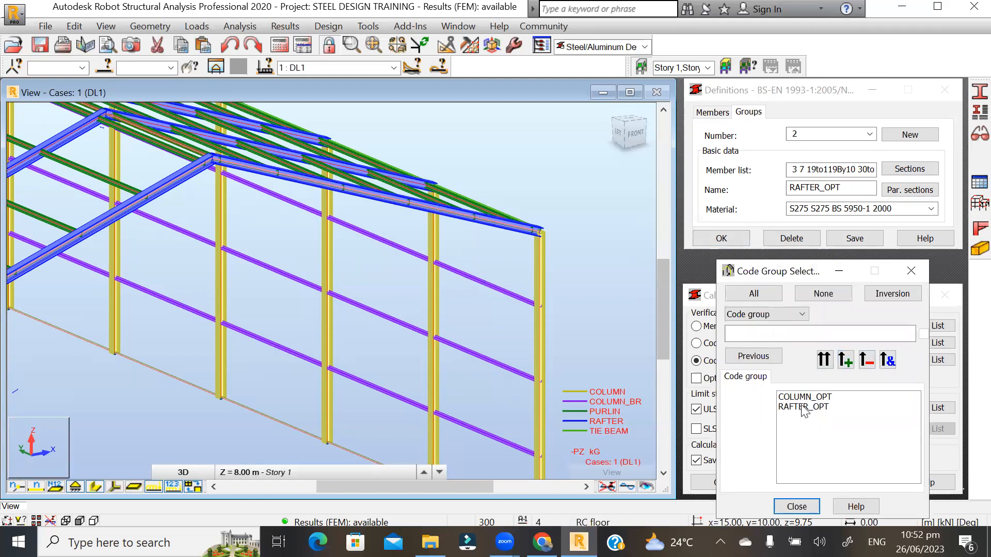
left_click(801, 398)
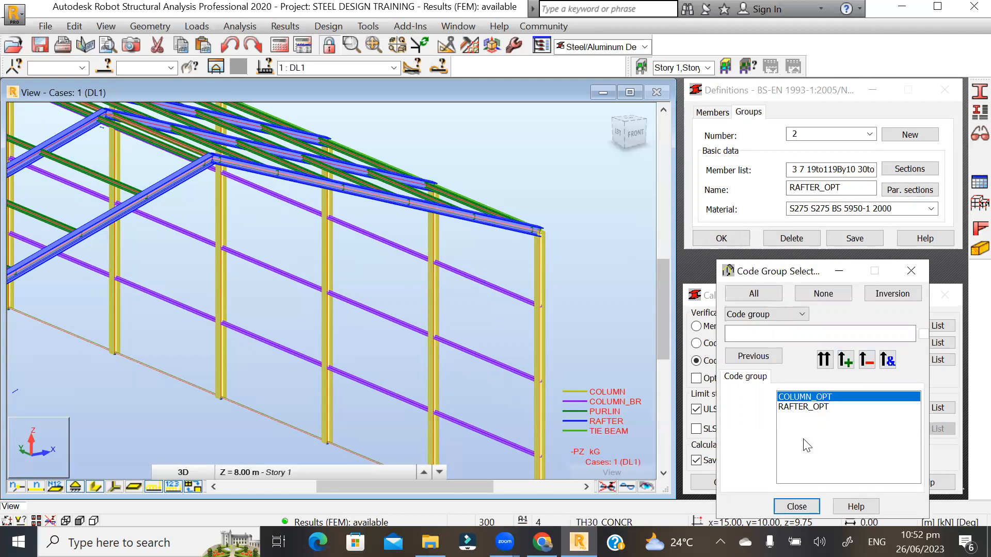
left_click(795, 408)
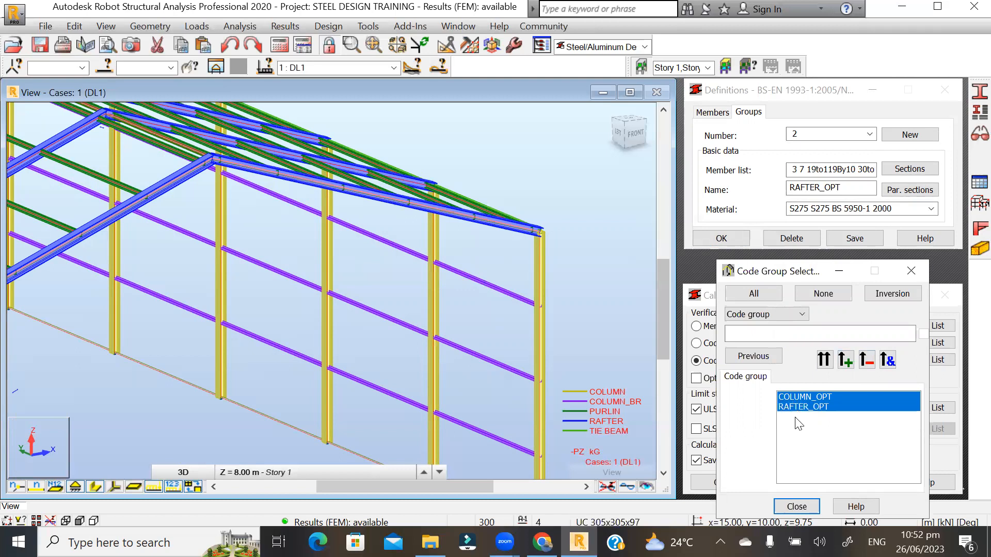
left_click(824, 360)
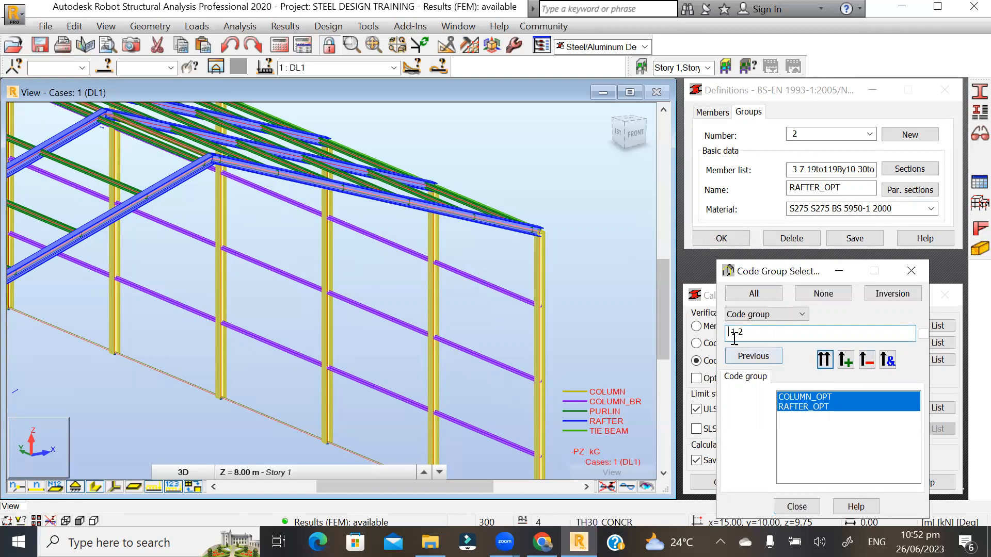
left_click(796, 506)
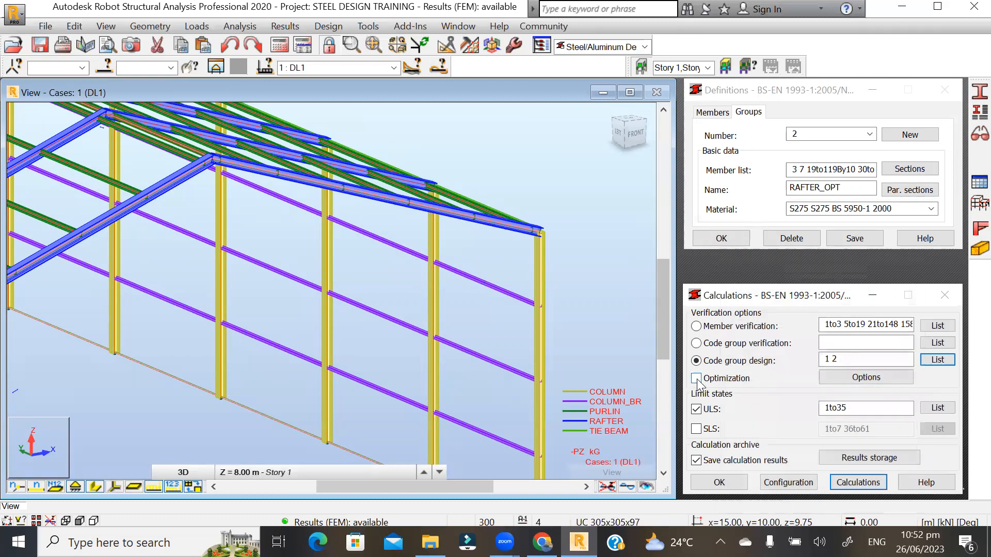
- Tick Weight as the optimization criterion, leaving all section dimension limits at 0
left_click(850, 378)
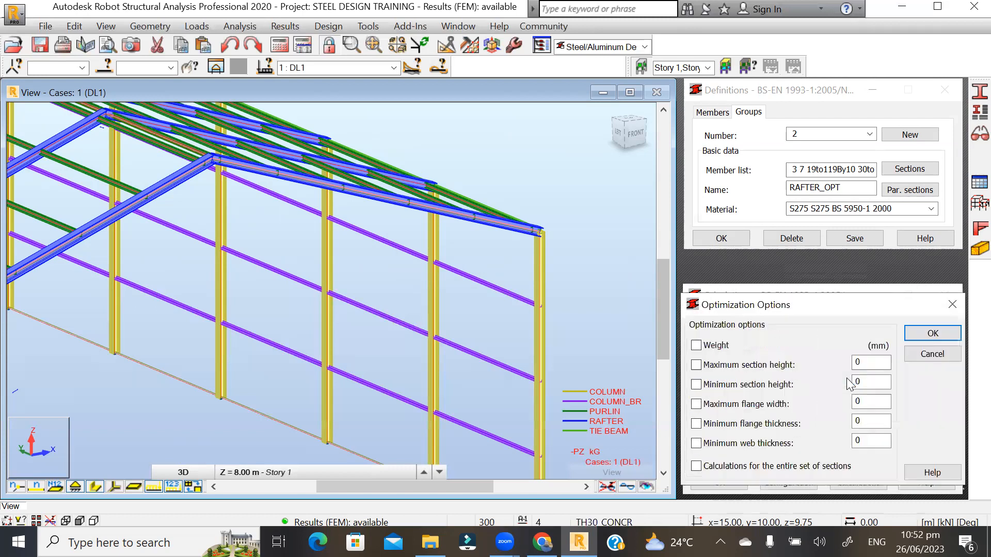
left_click(696, 345)
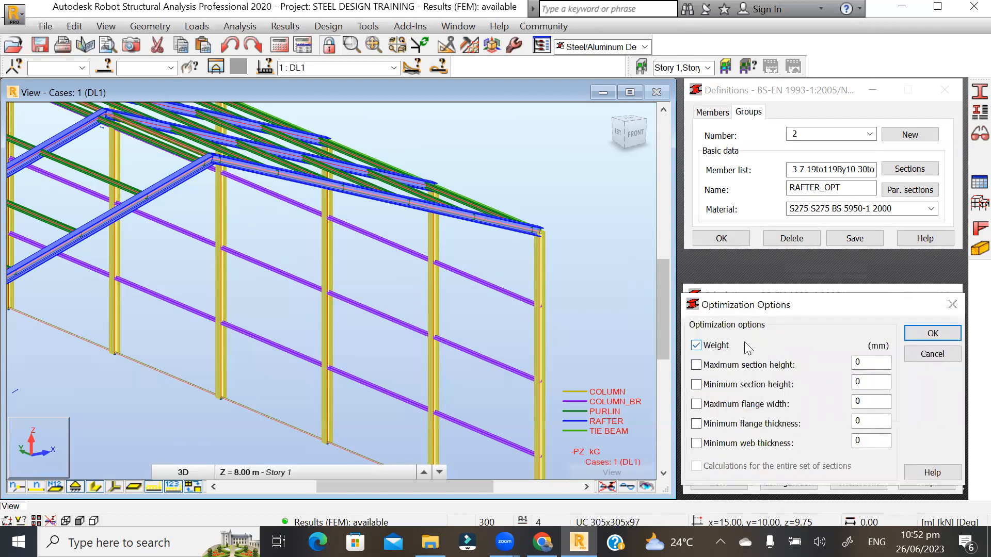
left_click(696, 345)
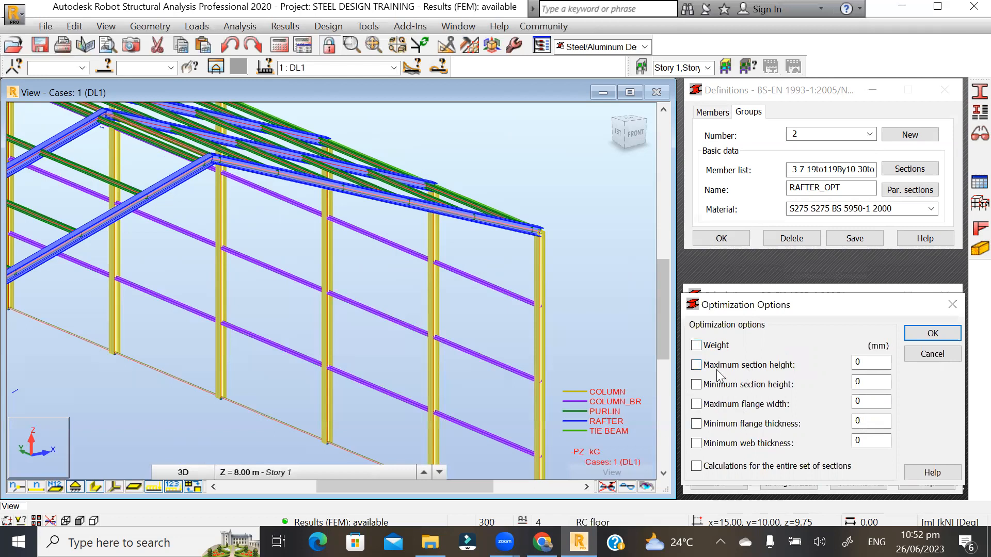
double_click(872, 362)
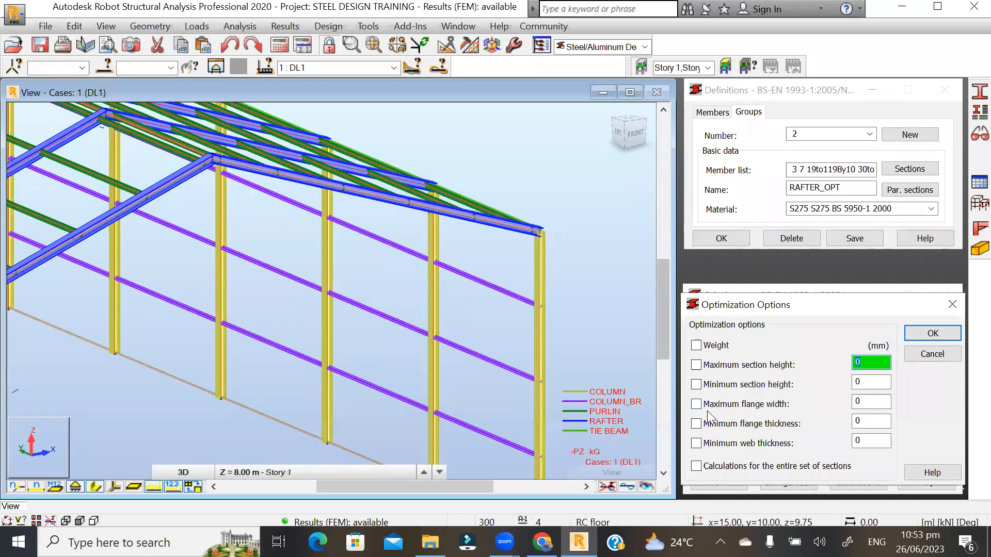
left_click(864, 382)
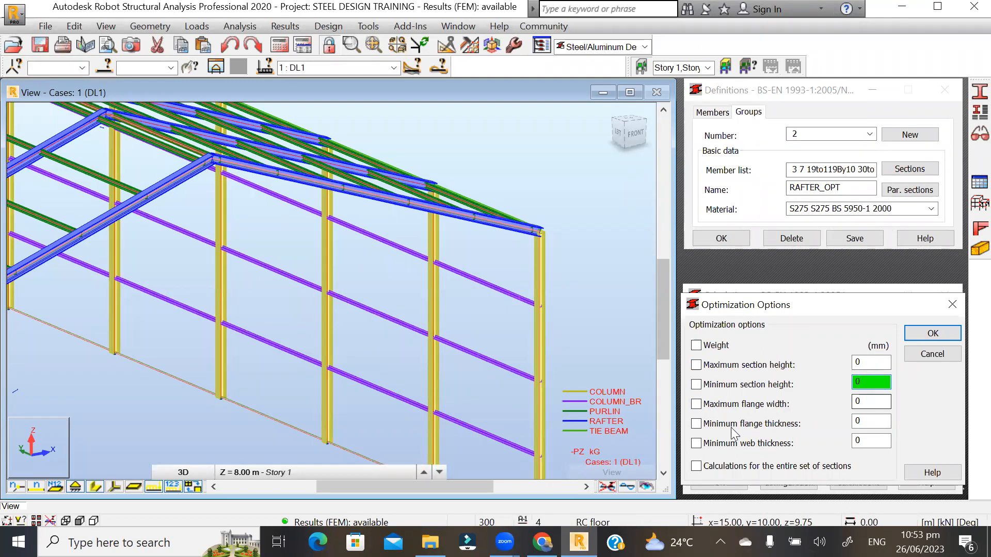
left_click(868, 441)
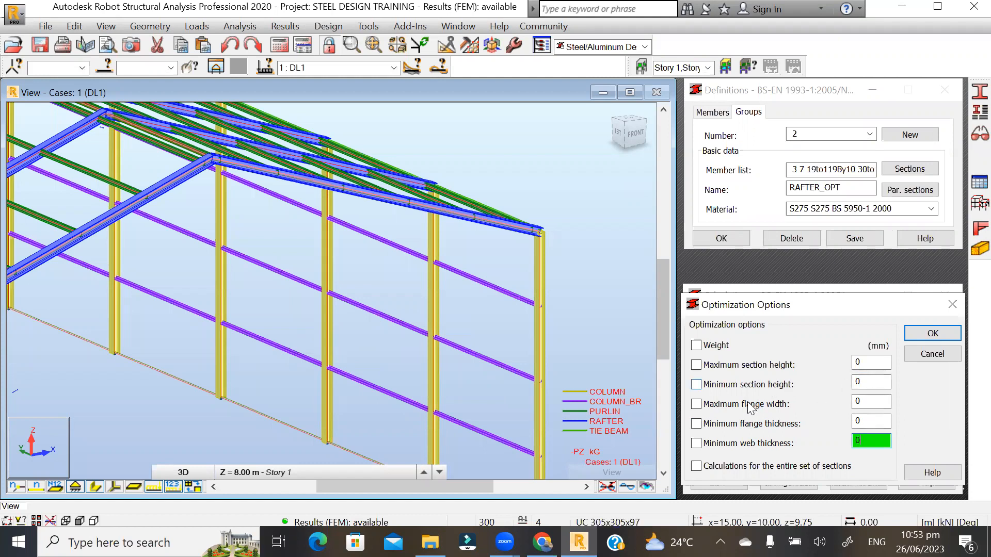
left_click(696, 346)
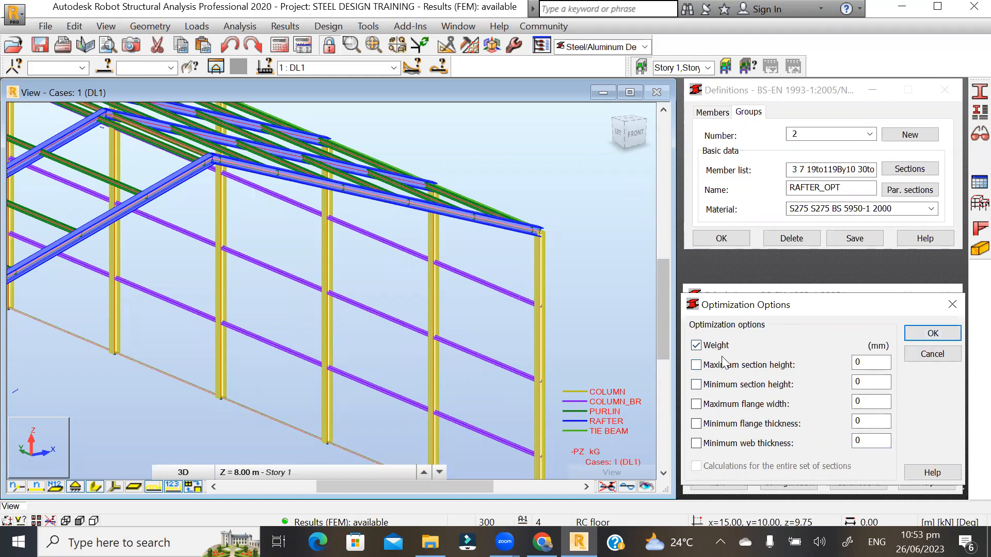
left_click(933, 333)
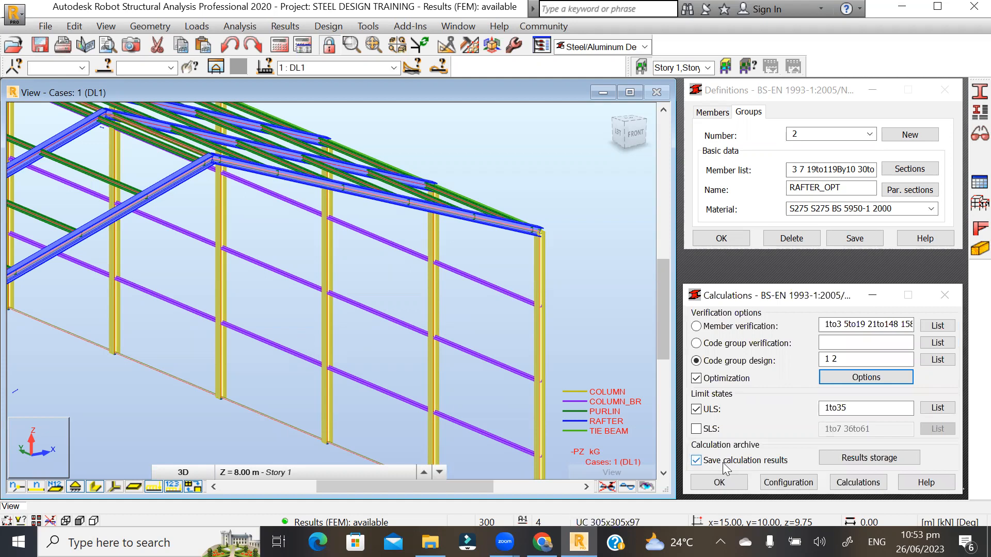
- Run the design without saving results: columns HEA 240 (ratio 0.88), rafters HEB 260 (ratio 0.98)
left_click(697, 460)
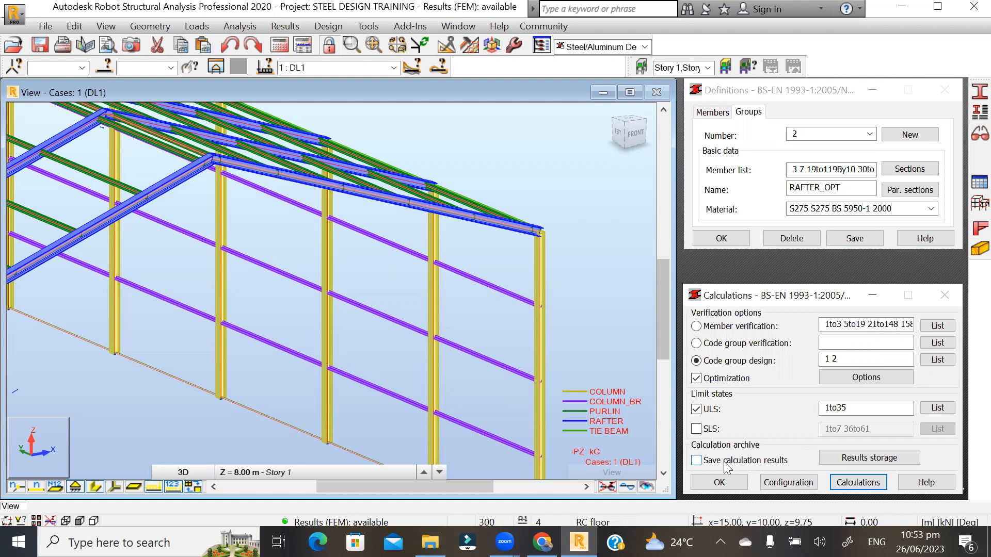
left_click(861, 483)
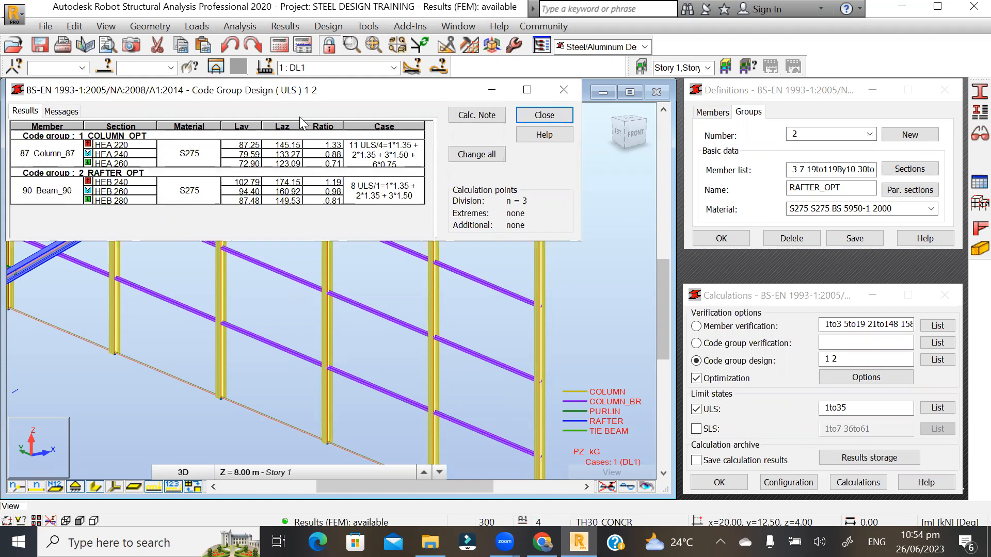
left_click_drag(351, 96, 431, 207)
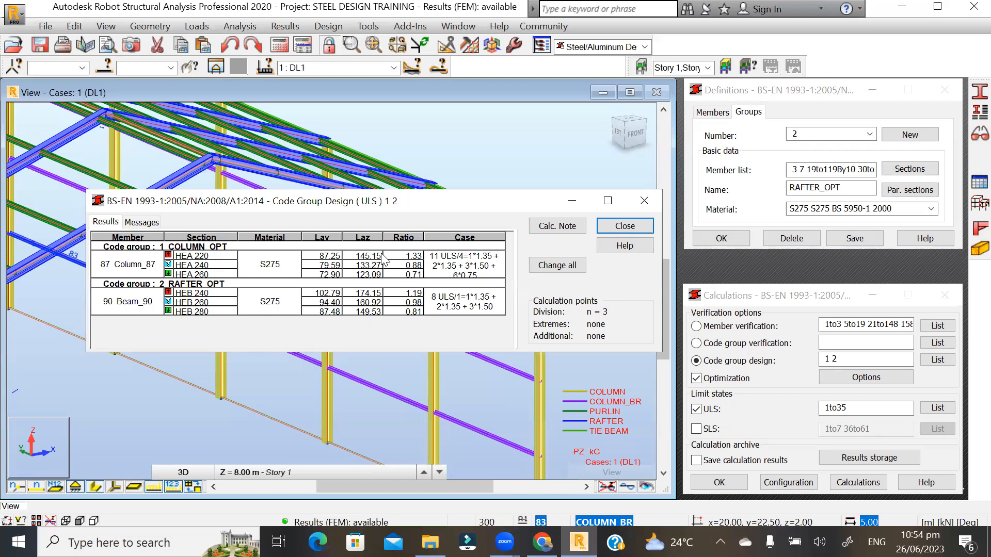
double_click(185, 255)
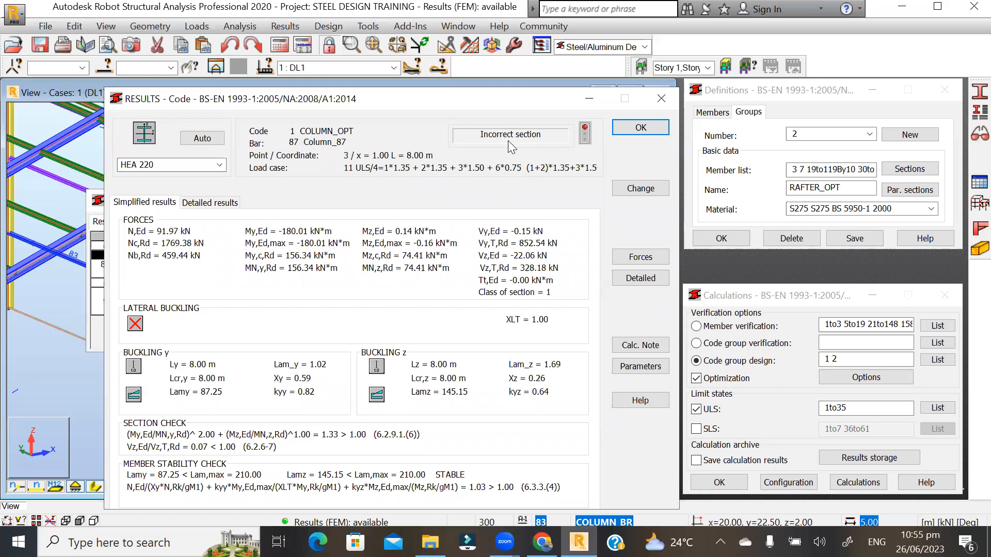
left_click(639, 127)
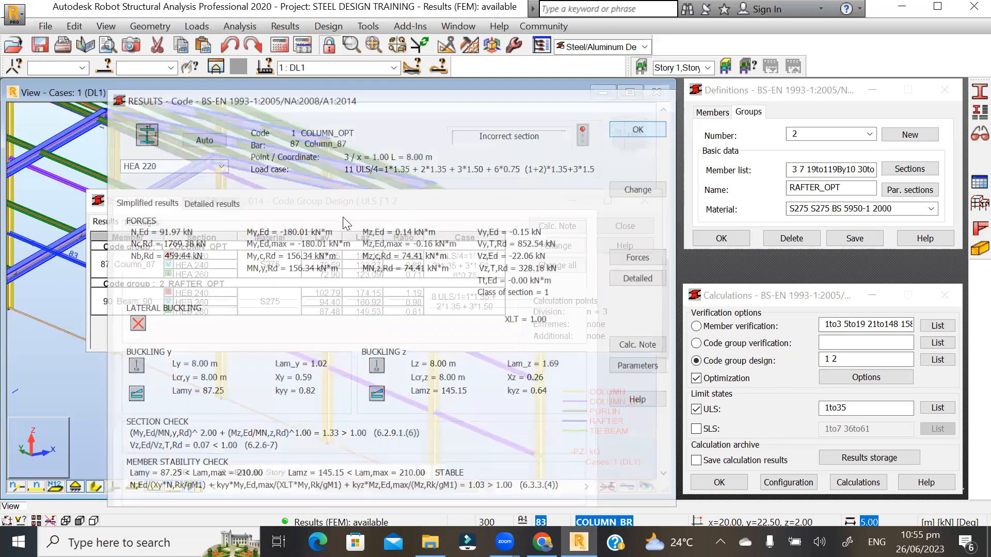
left_click_drag(365, 207, 360, 247)
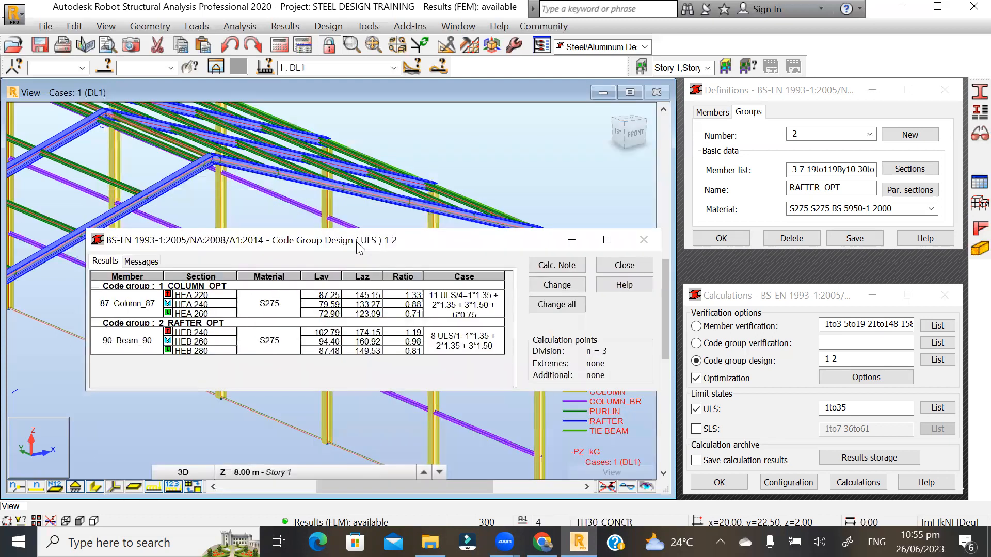